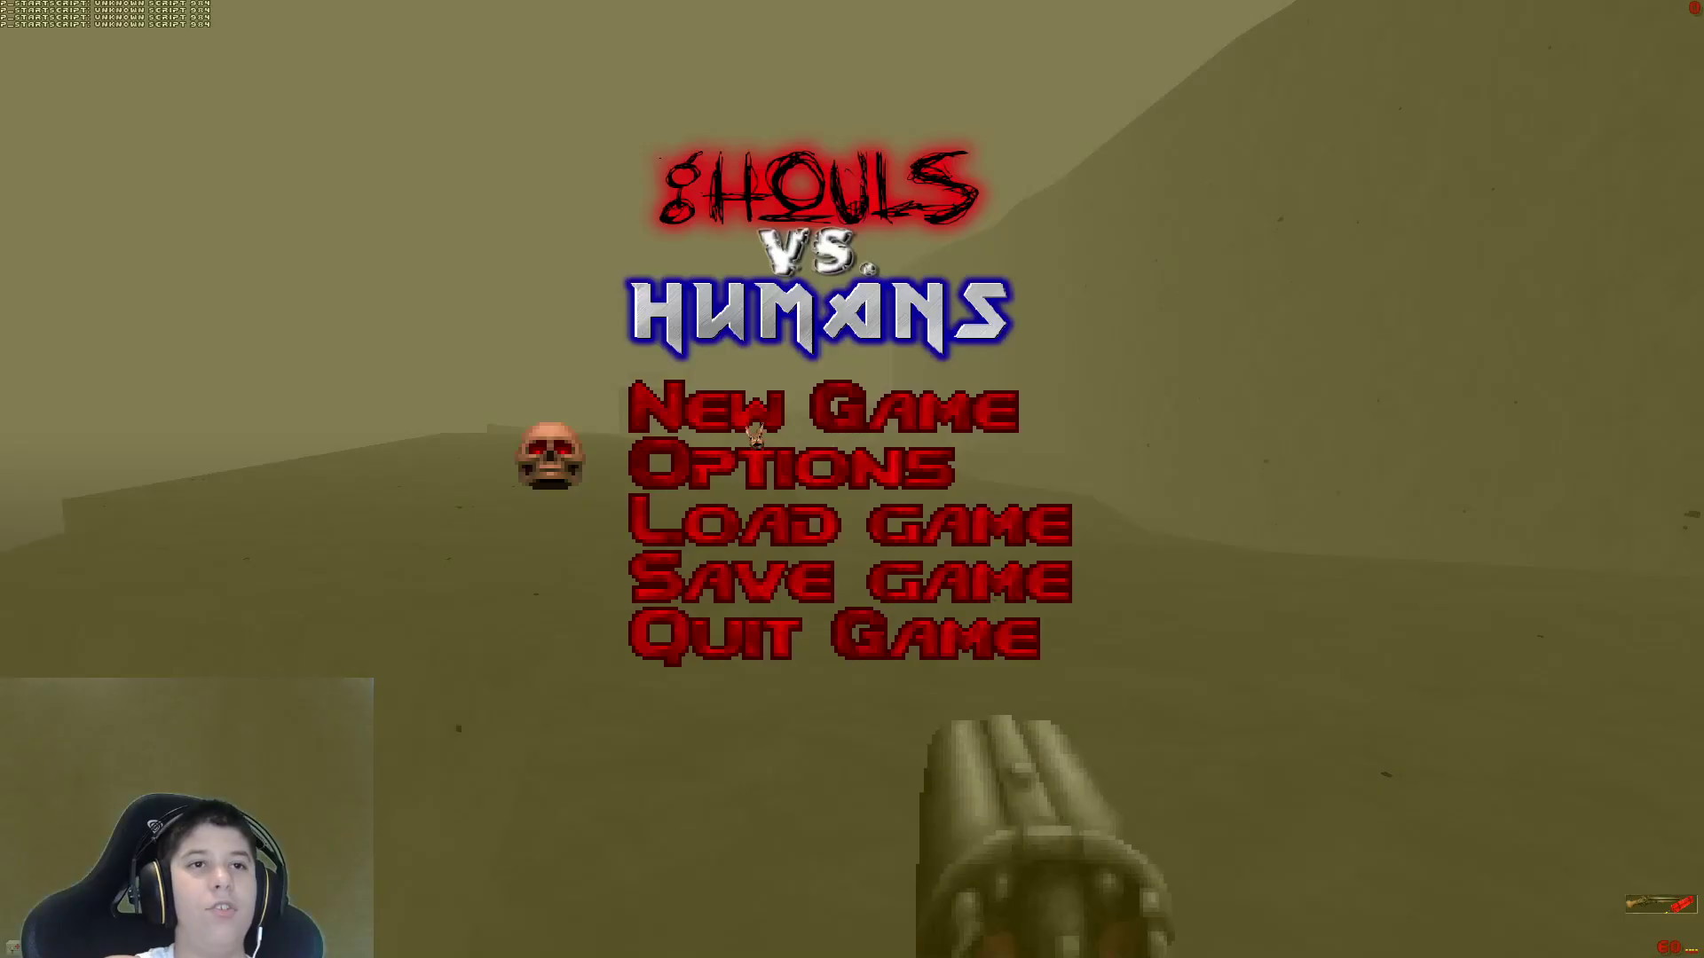
key(Escape)
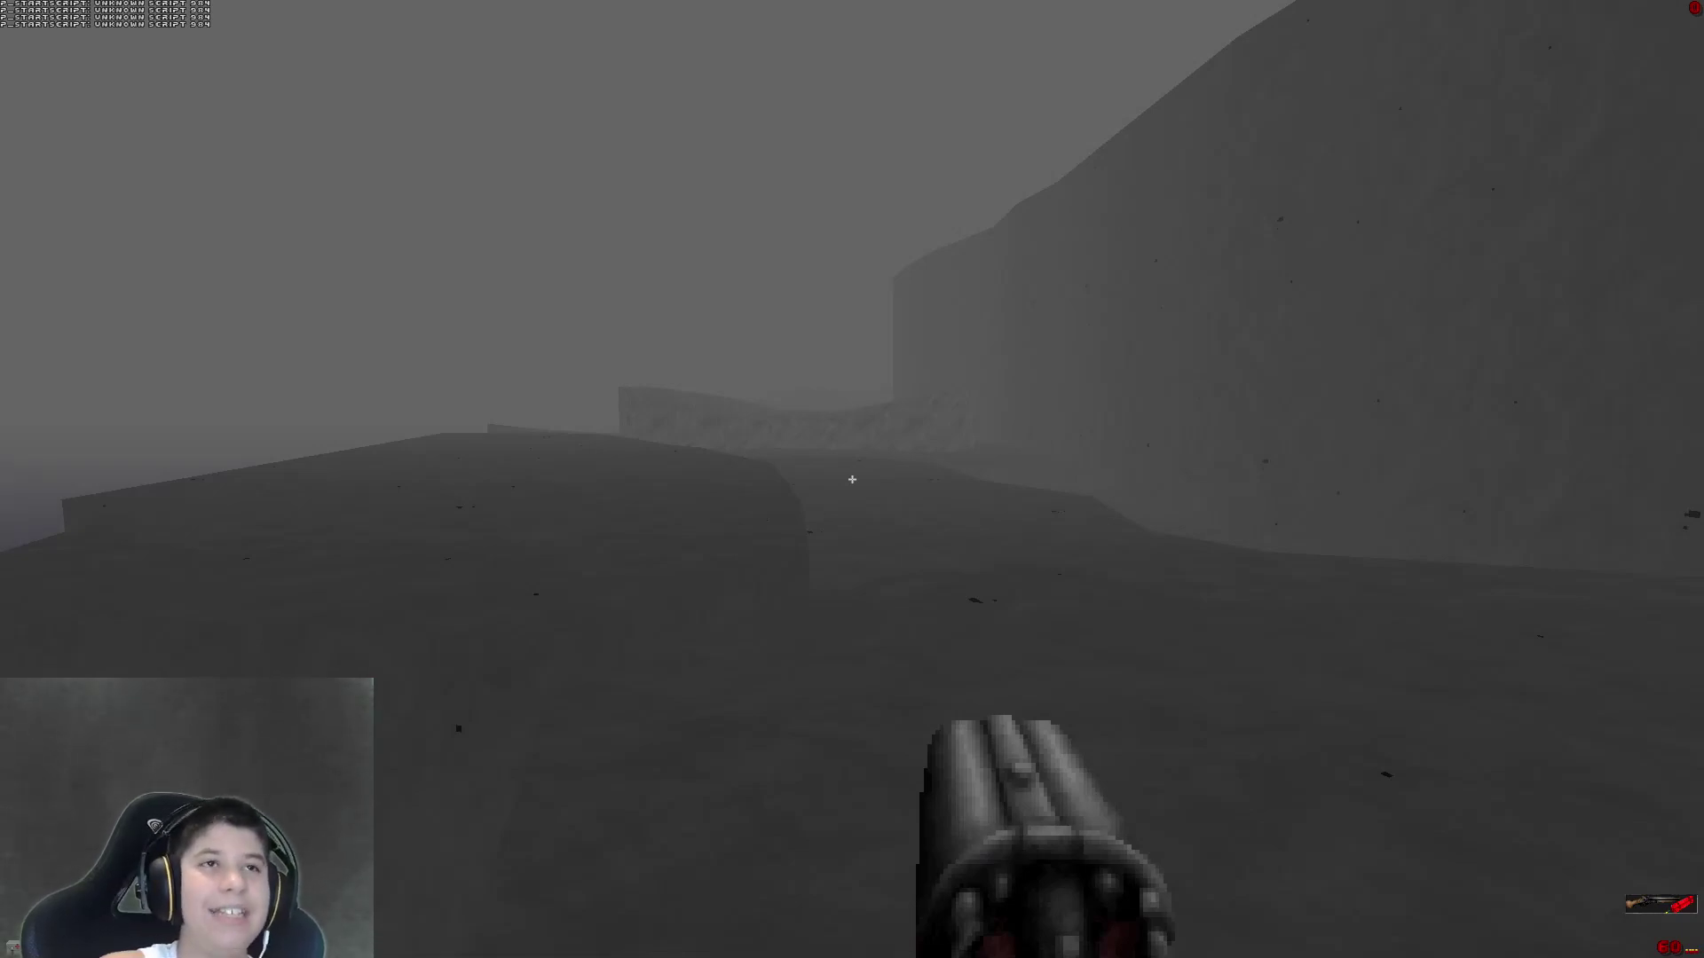
Check the Caleb class in Options > Player Setup, then back out to the game.
key(Escape)
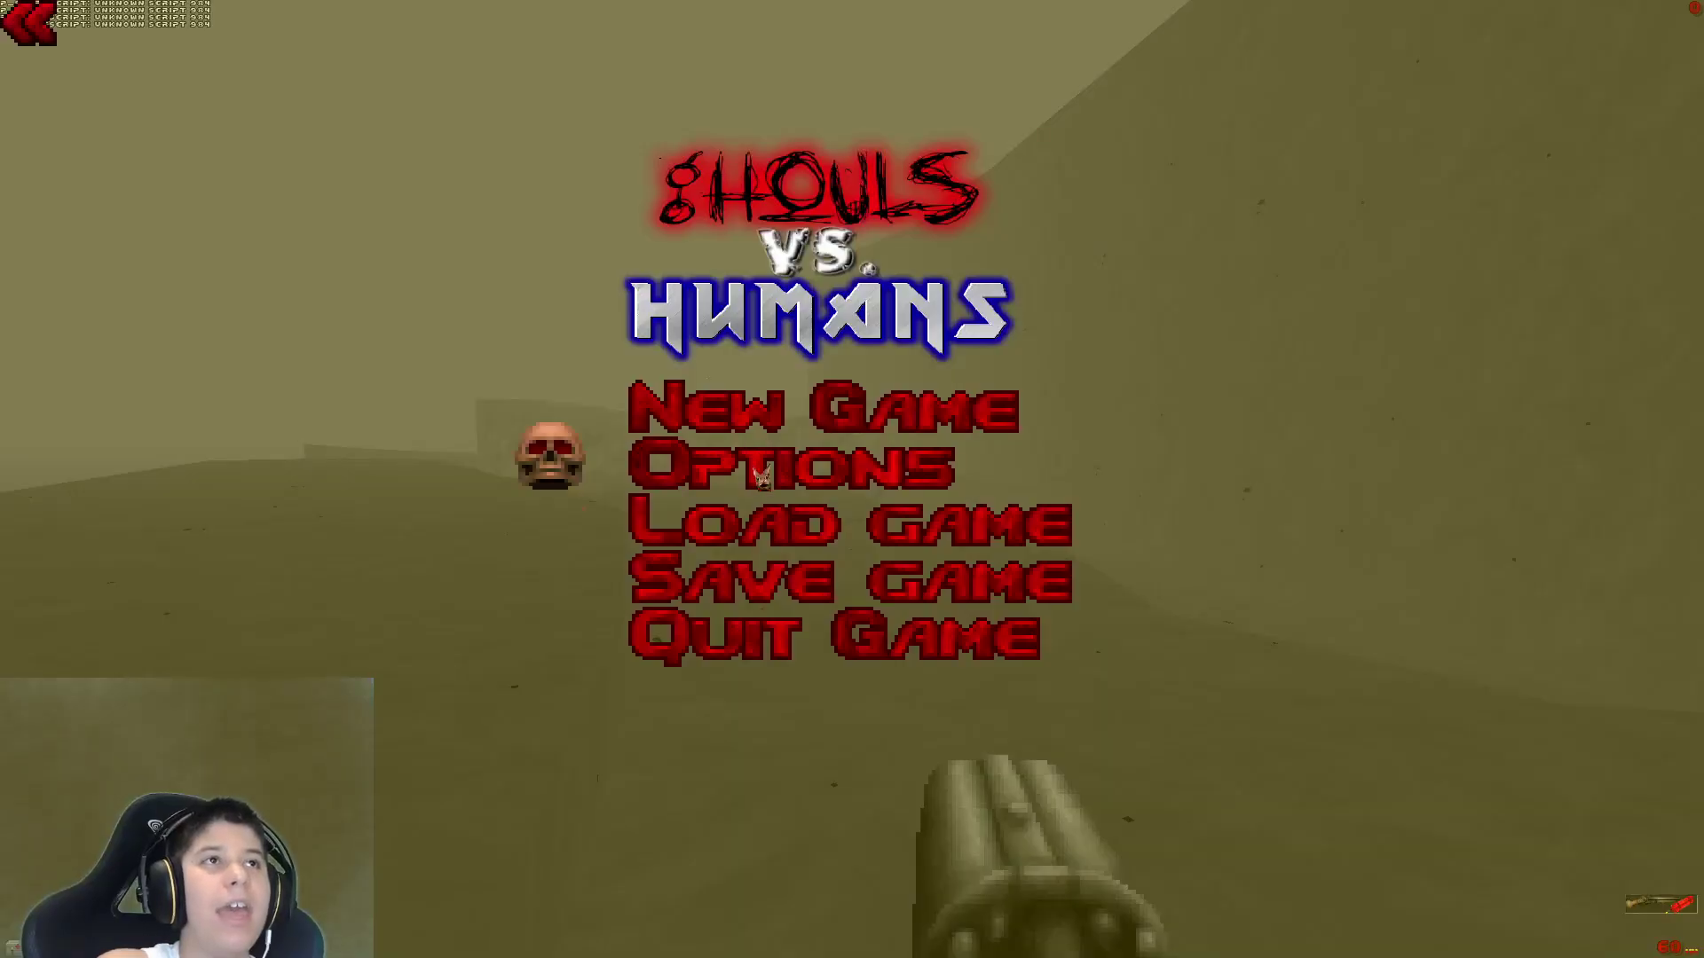
click(754, 466)
click(746, 280)
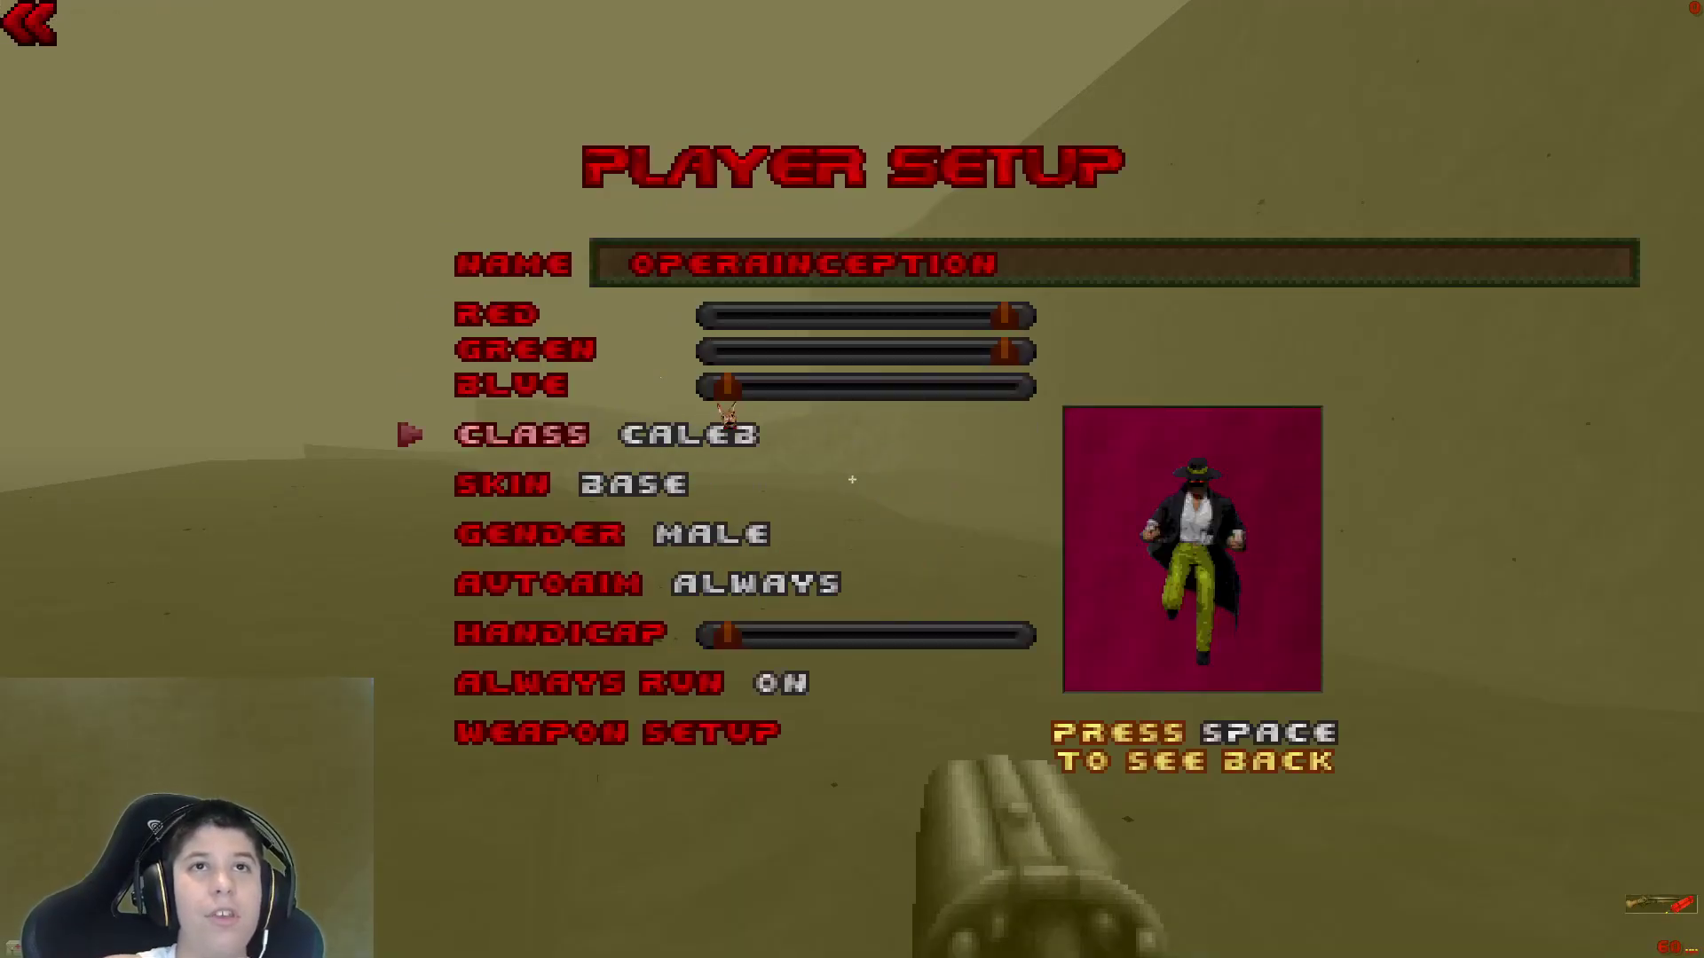
key(Escape)
key(Escape)
key(Escape)
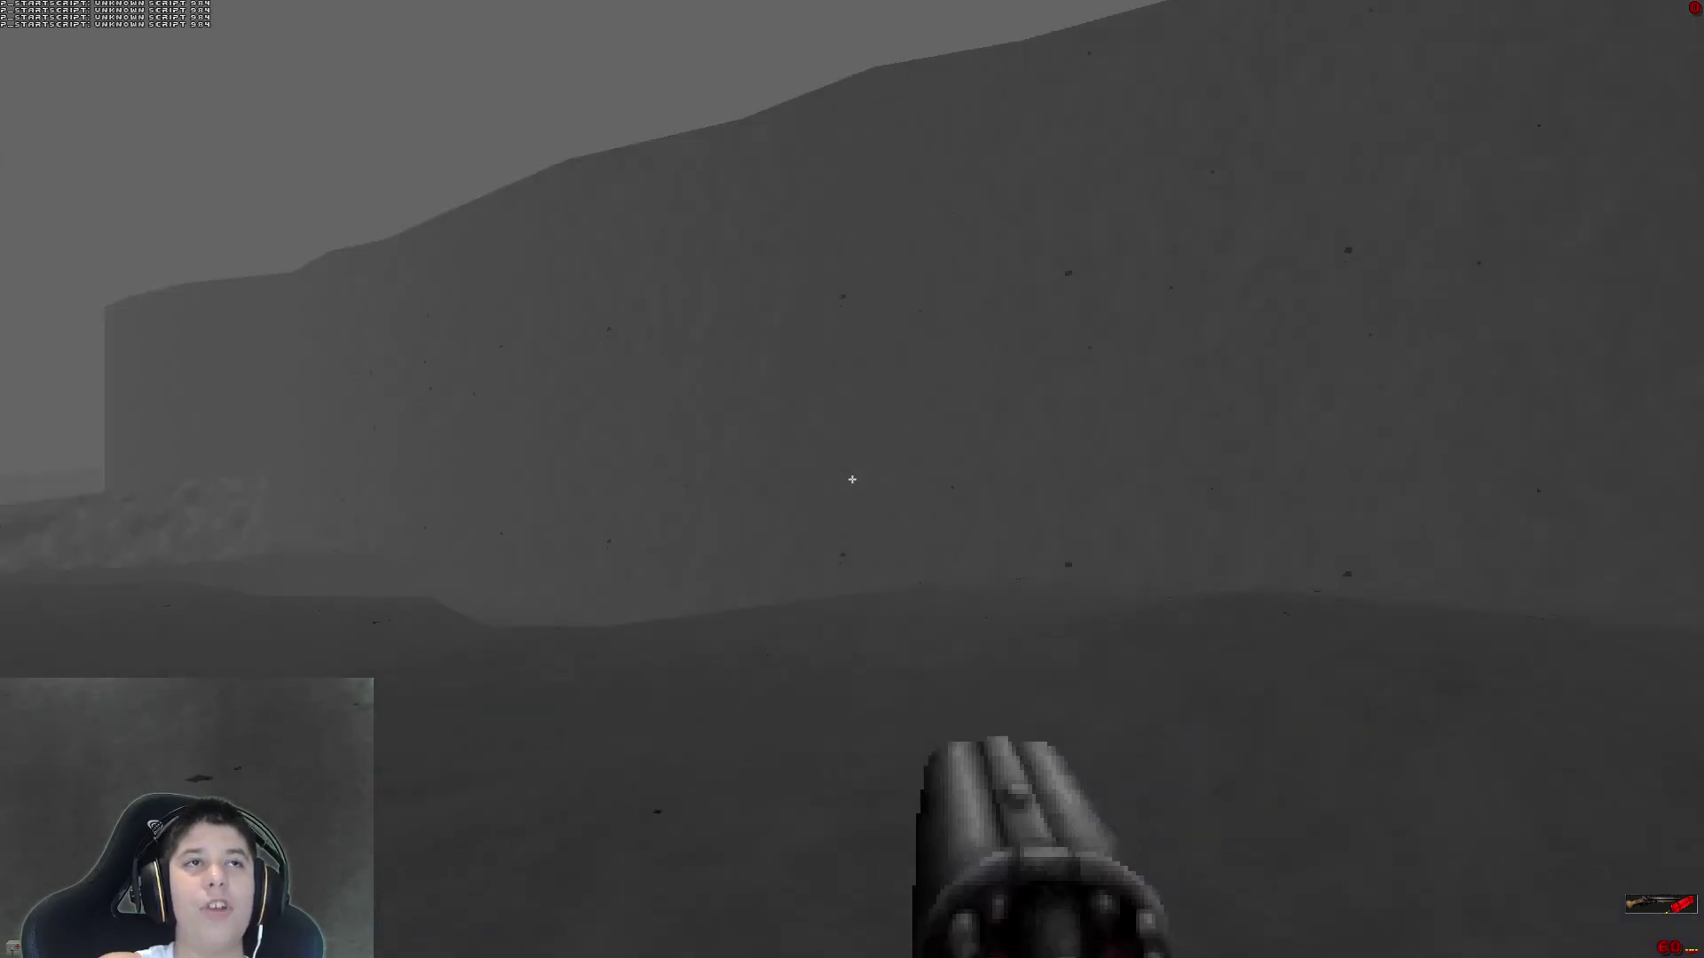
Fire at the skull ghoul, switch to weapon 2, and glance at the GVH28 'White Out' automap.
click(852, 480)
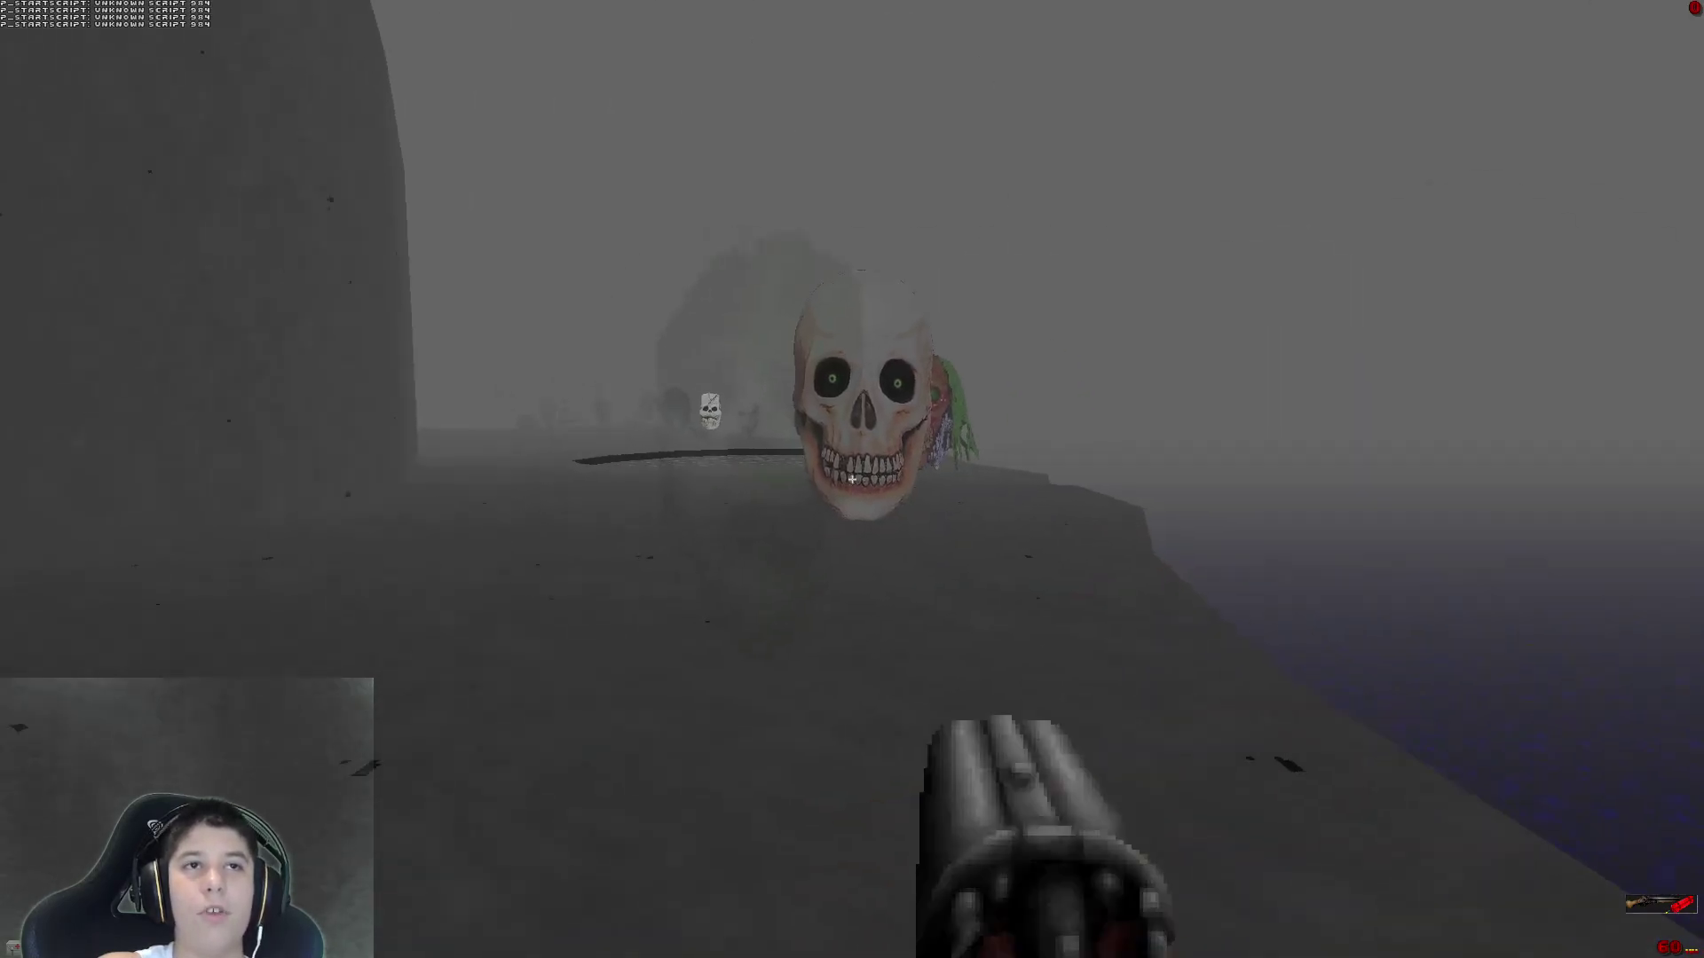
key(2)
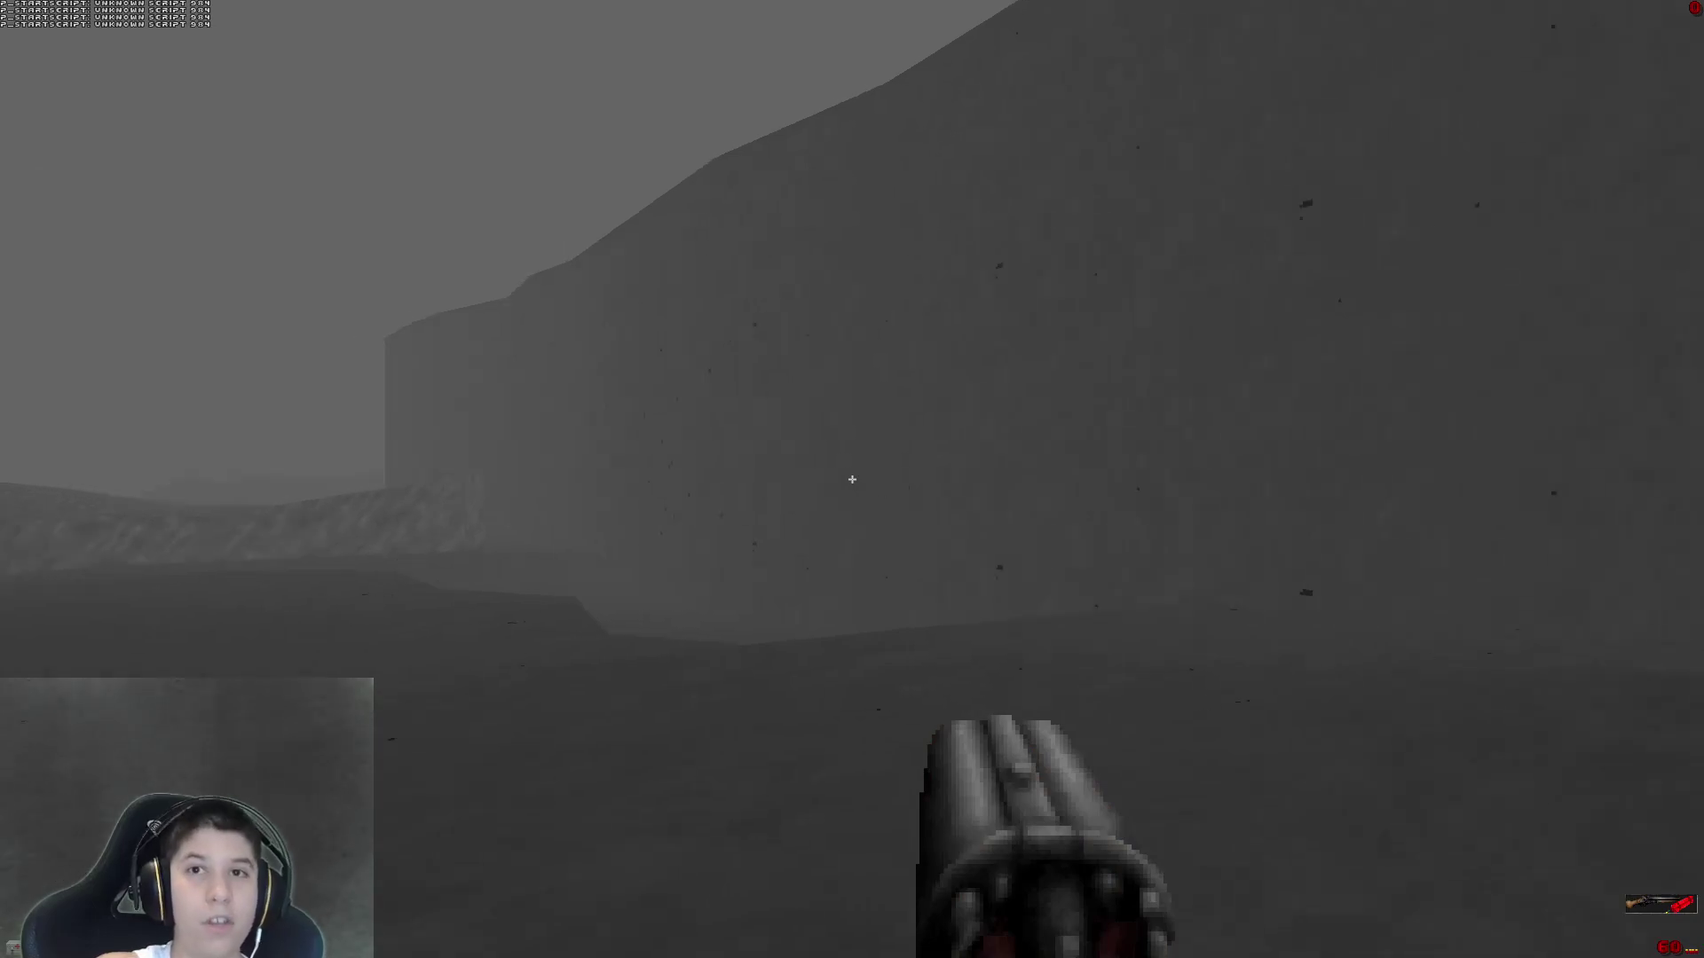
key(Tab)
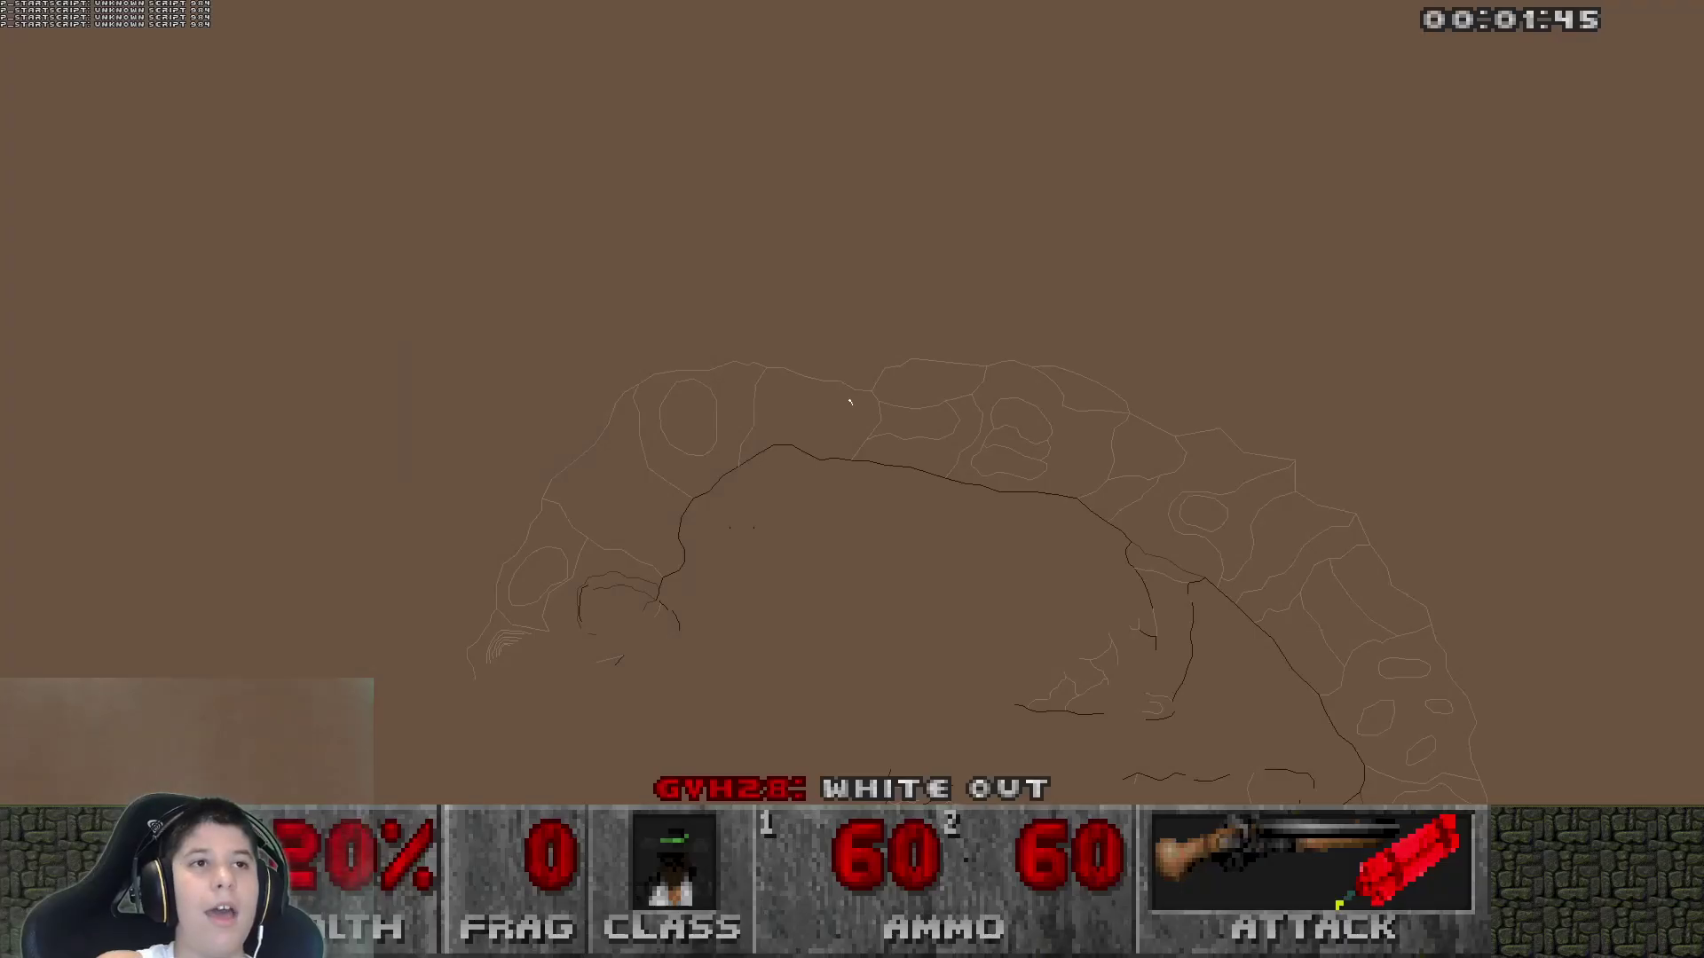
key(Tab)
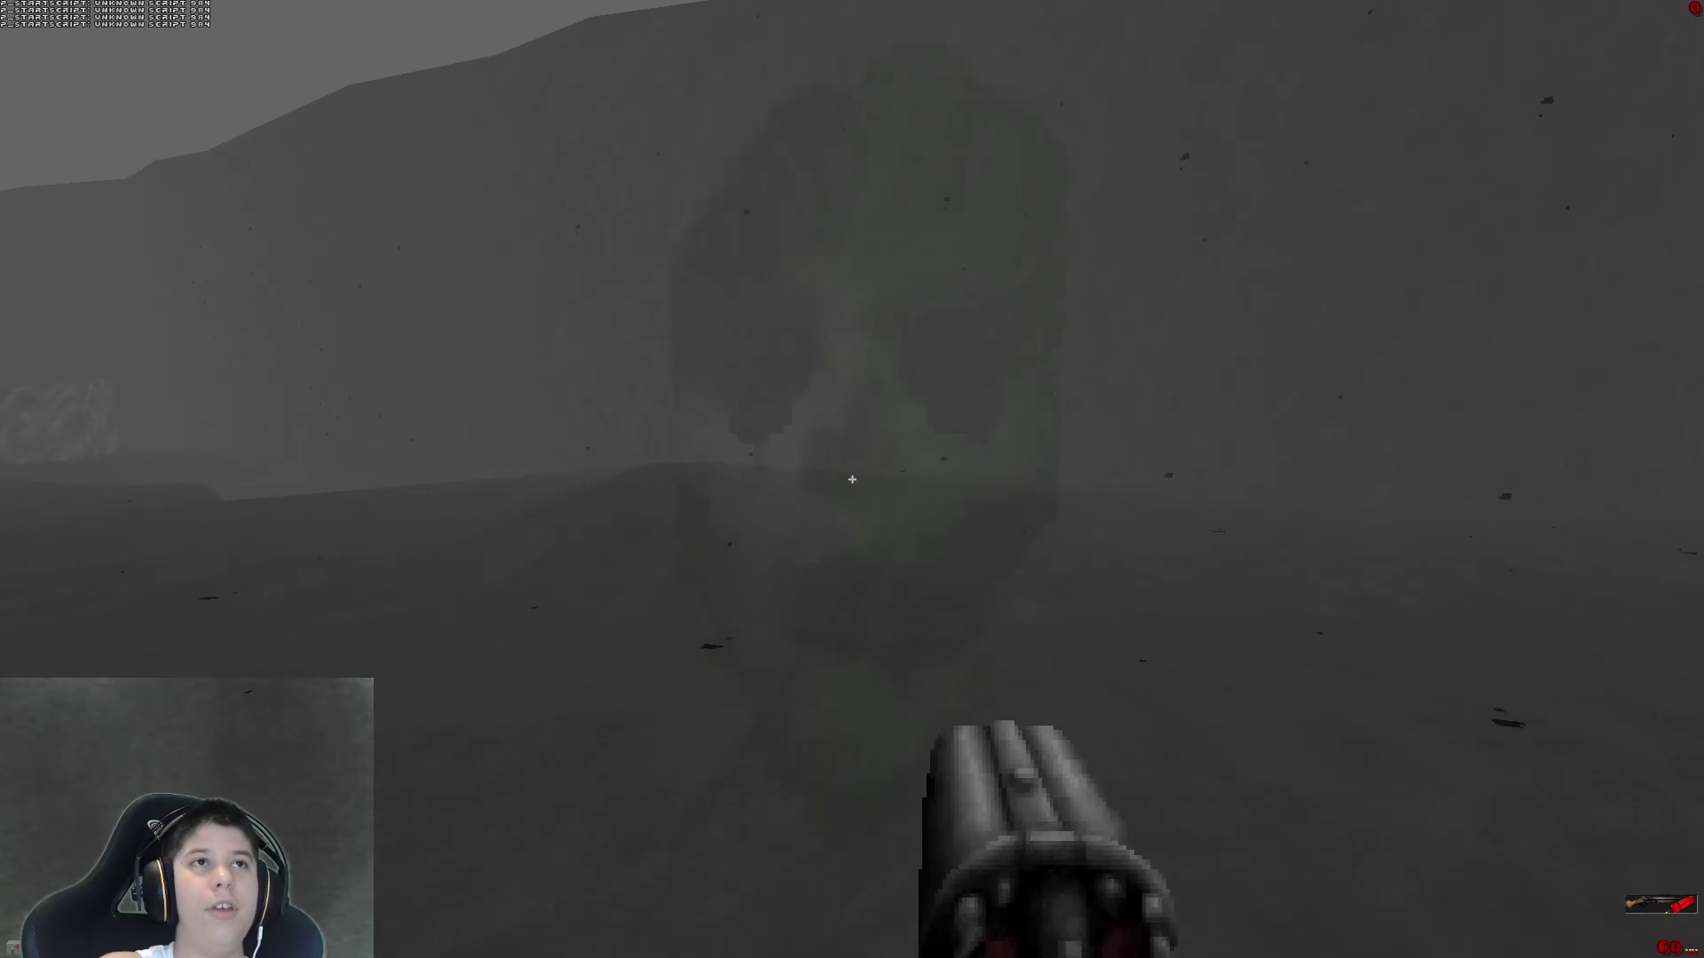
Blast the giant skull with the shotgun until it bursts into flames.
click(852, 479)
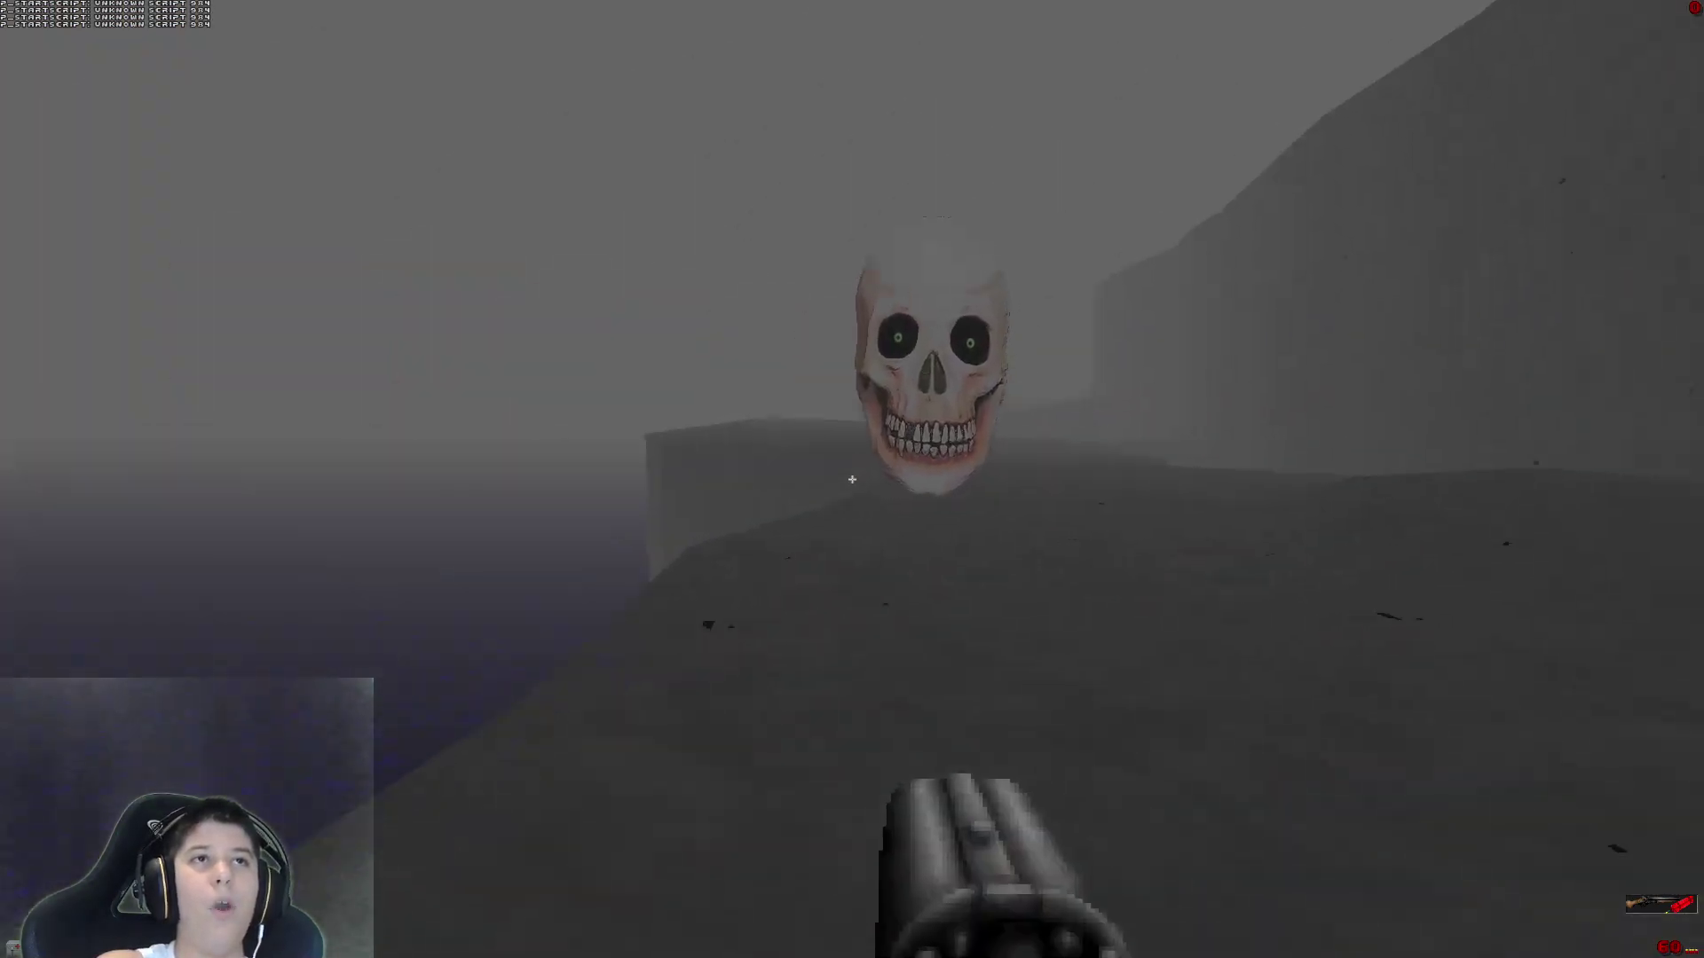
click(852, 479)
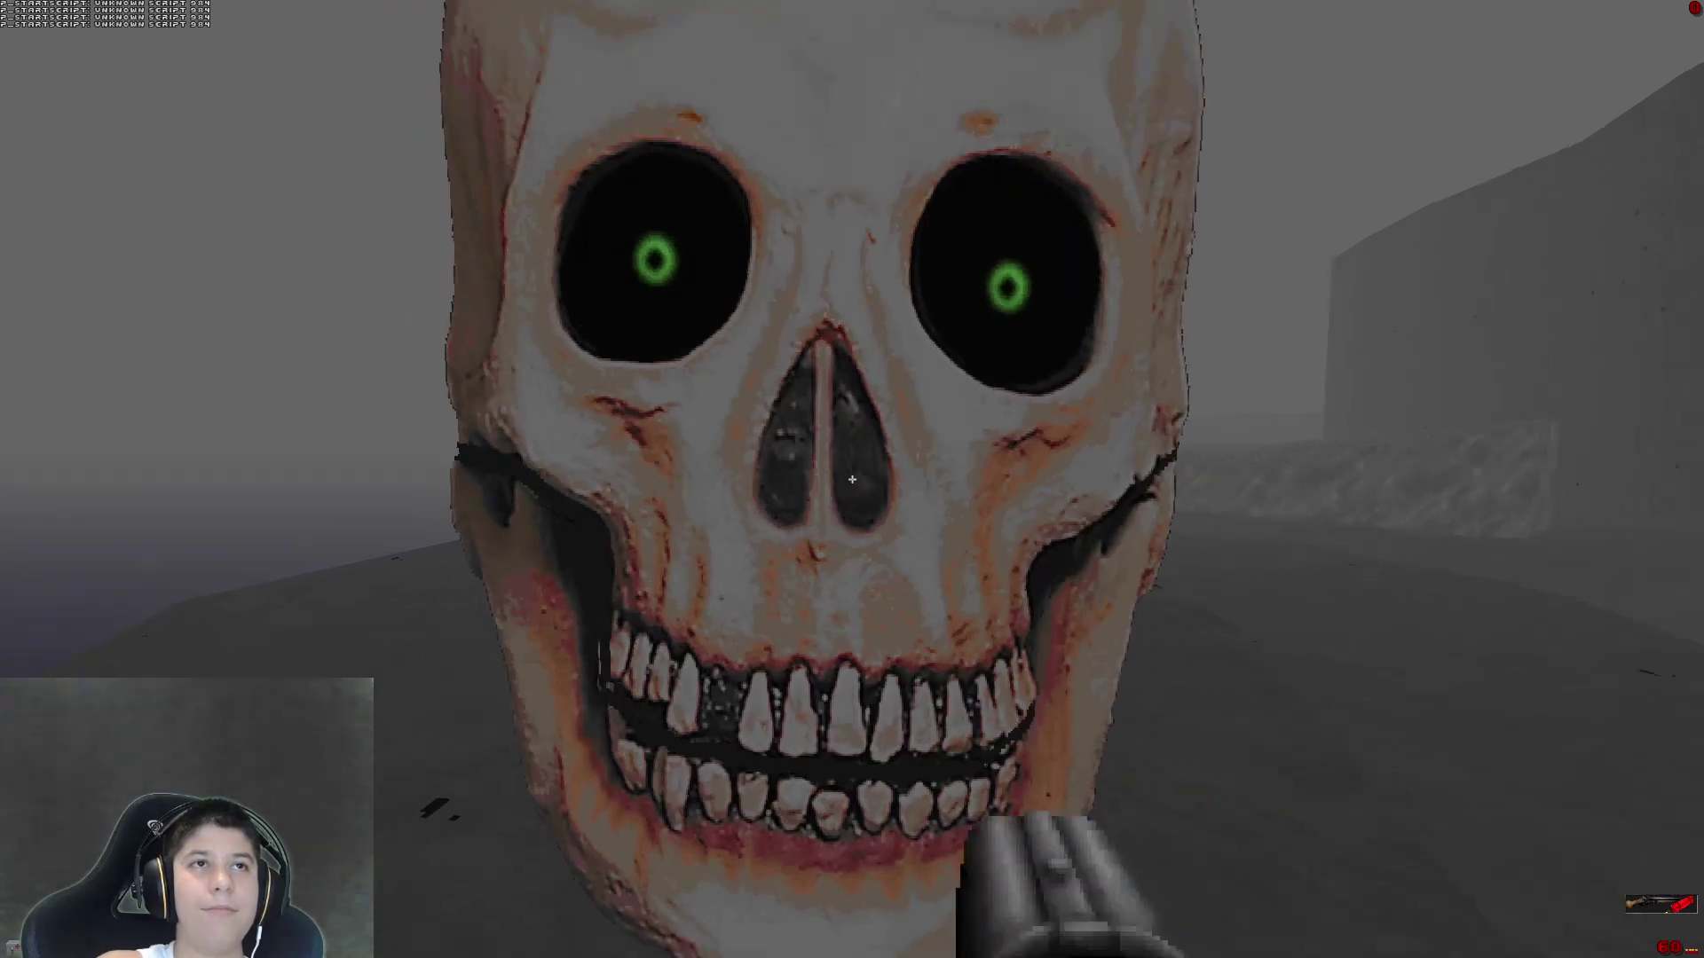
key(1)
key(3)
click(853, 480)
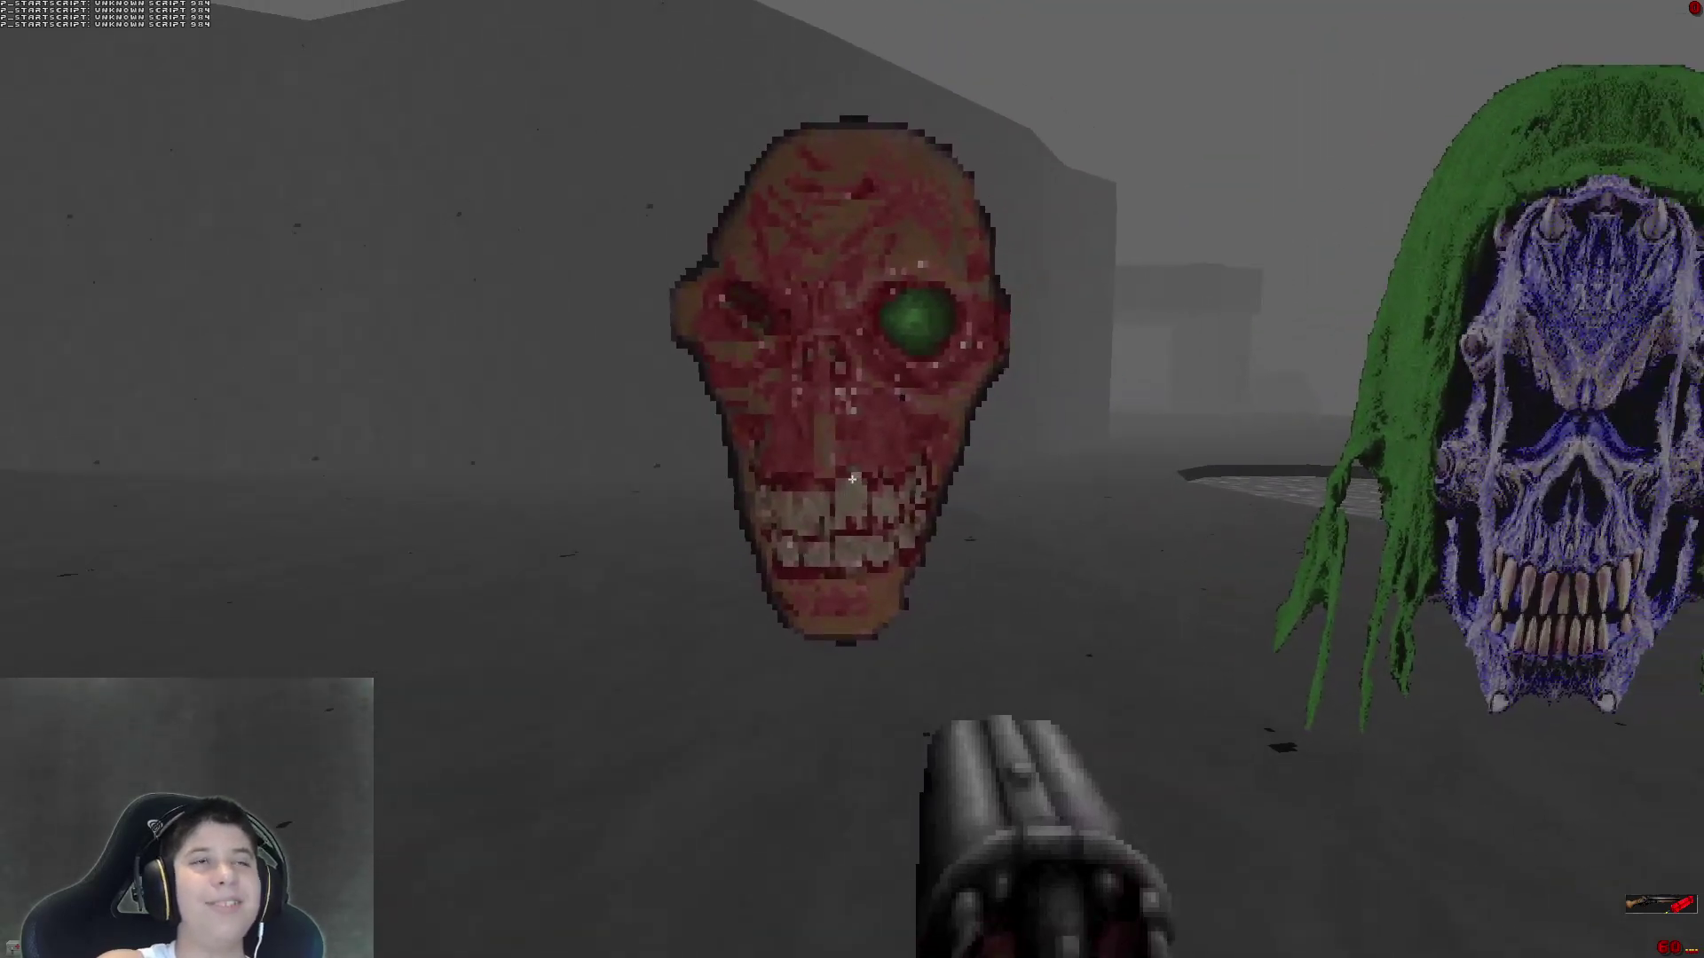
Kill the red head ghoul and the green-haired skull with two shots each.
click(852, 479)
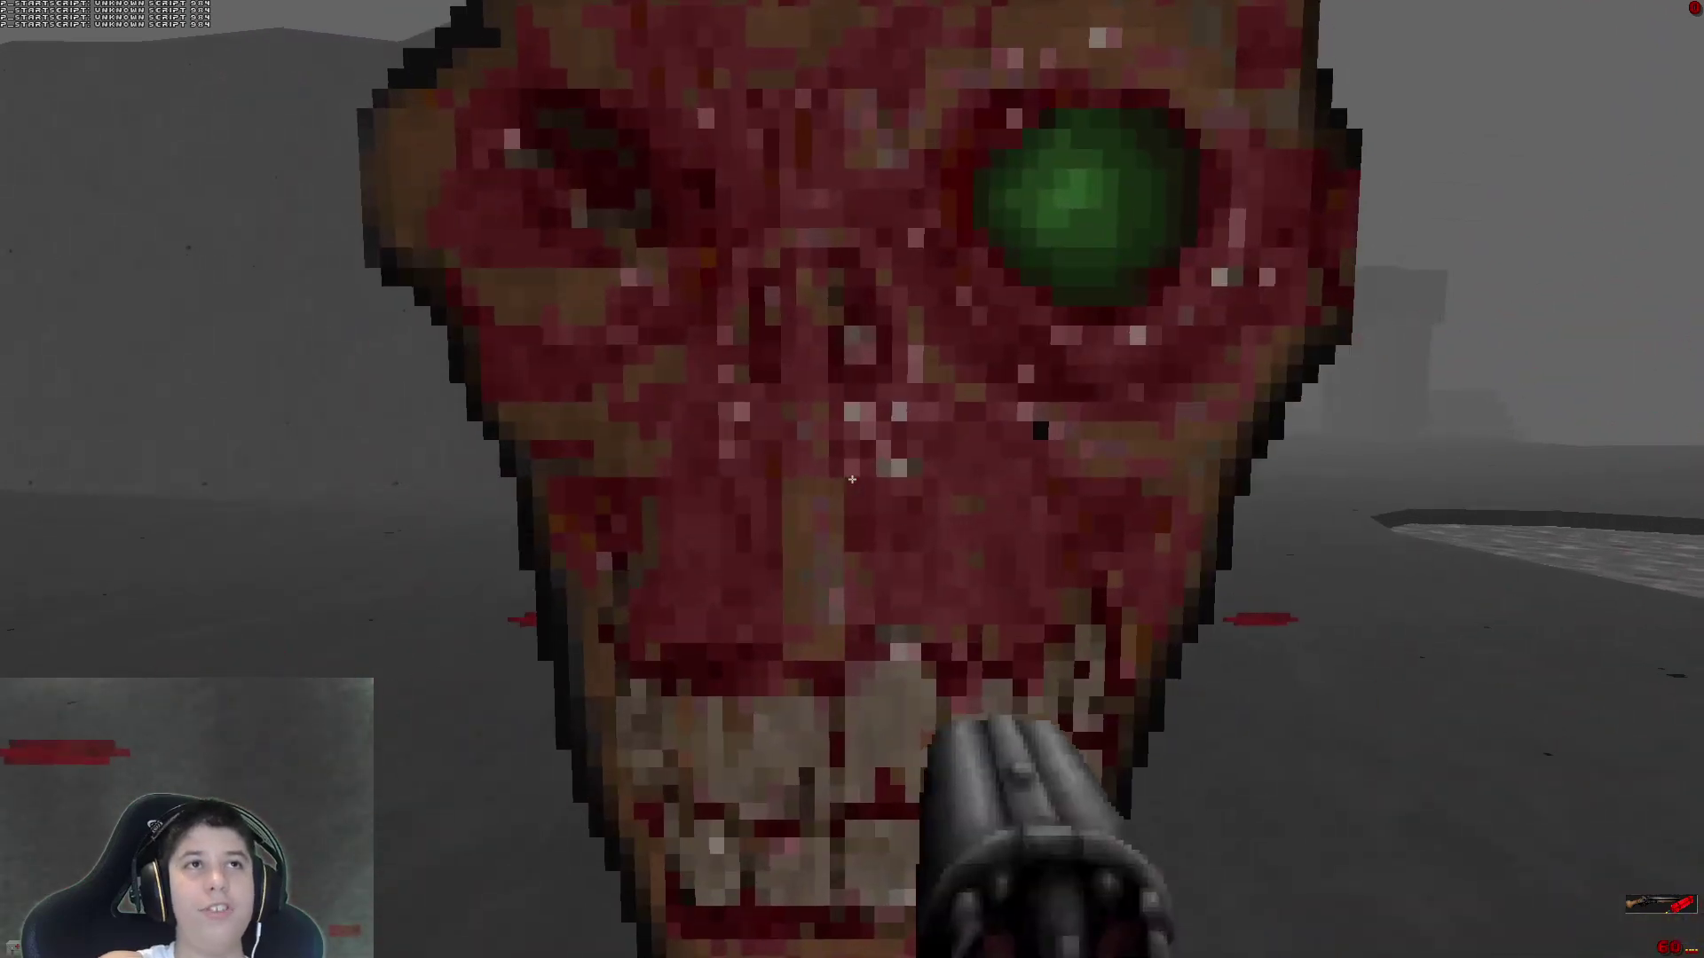
click(852, 480)
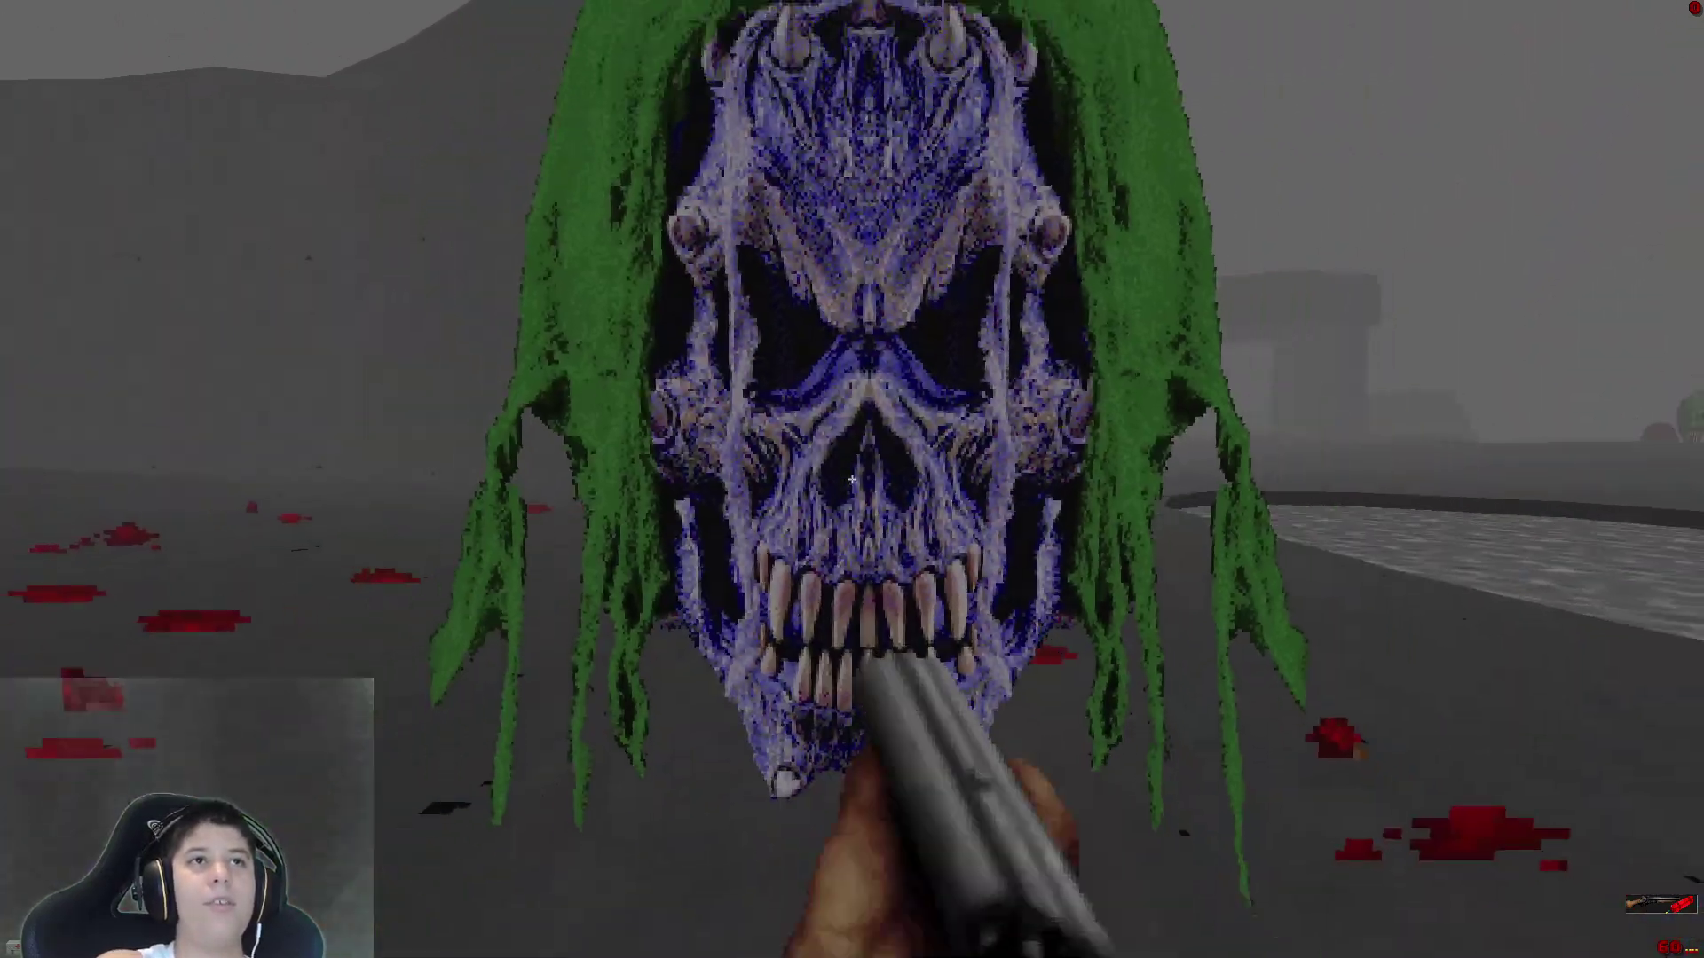
click(852, 481)
click(852, 479)
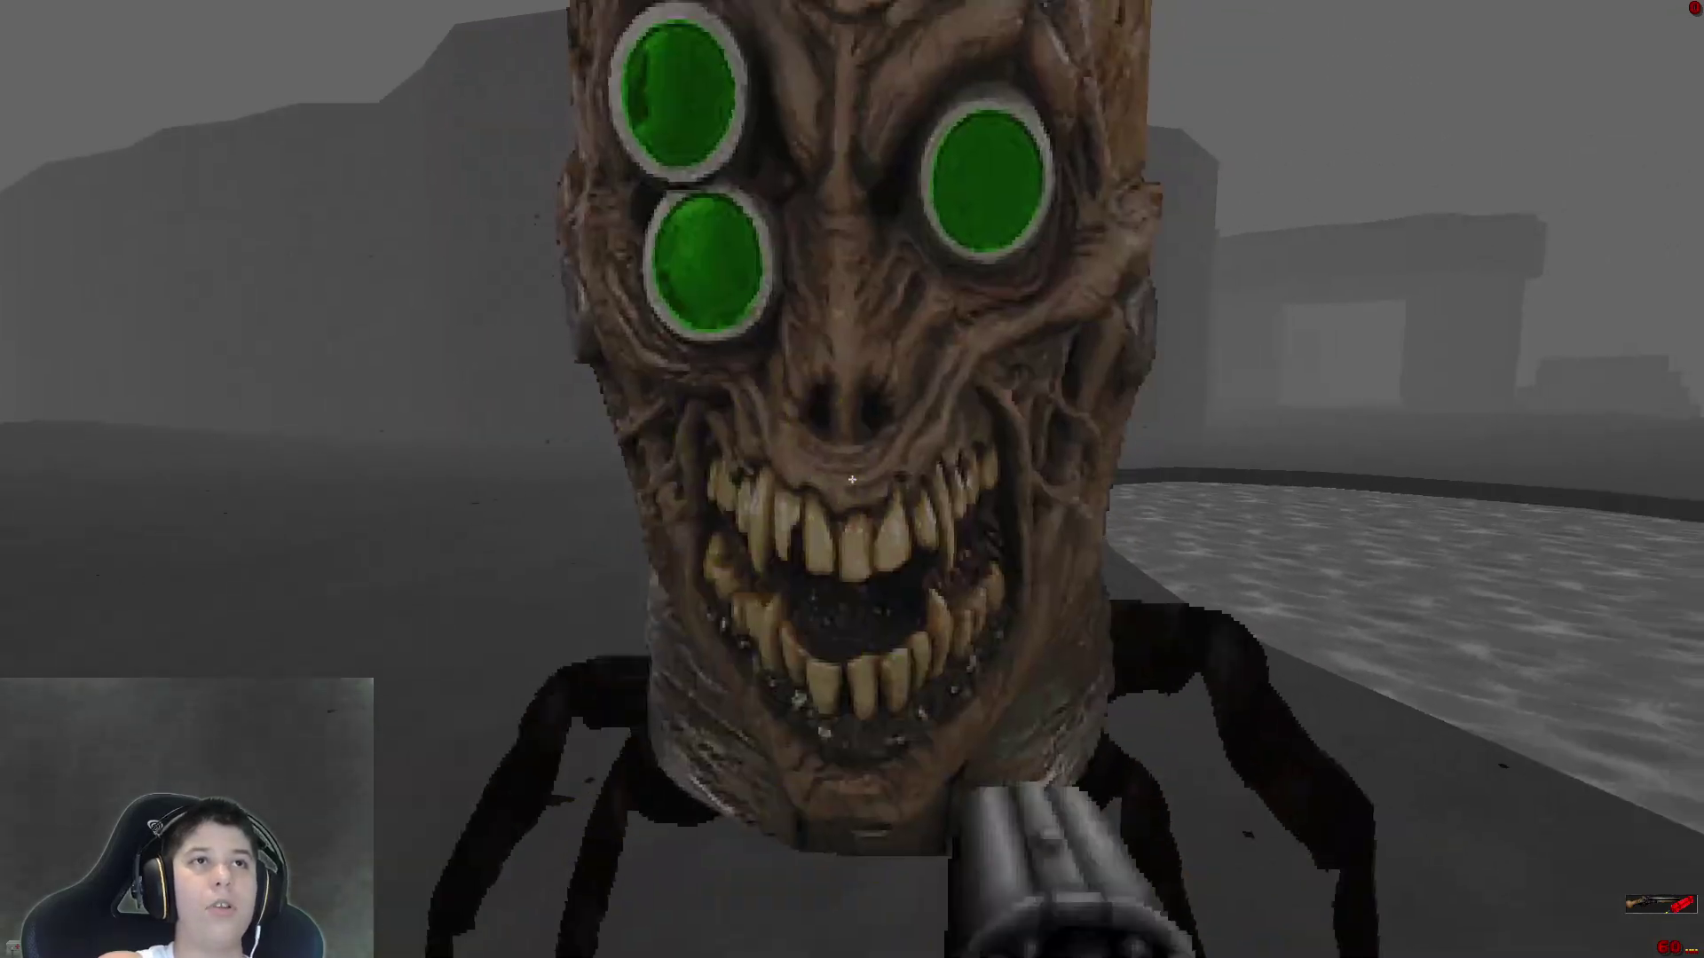
Cycle between chaingun and shotgun, then set the bloody face ghoul ablaze in two shots.
key(4)
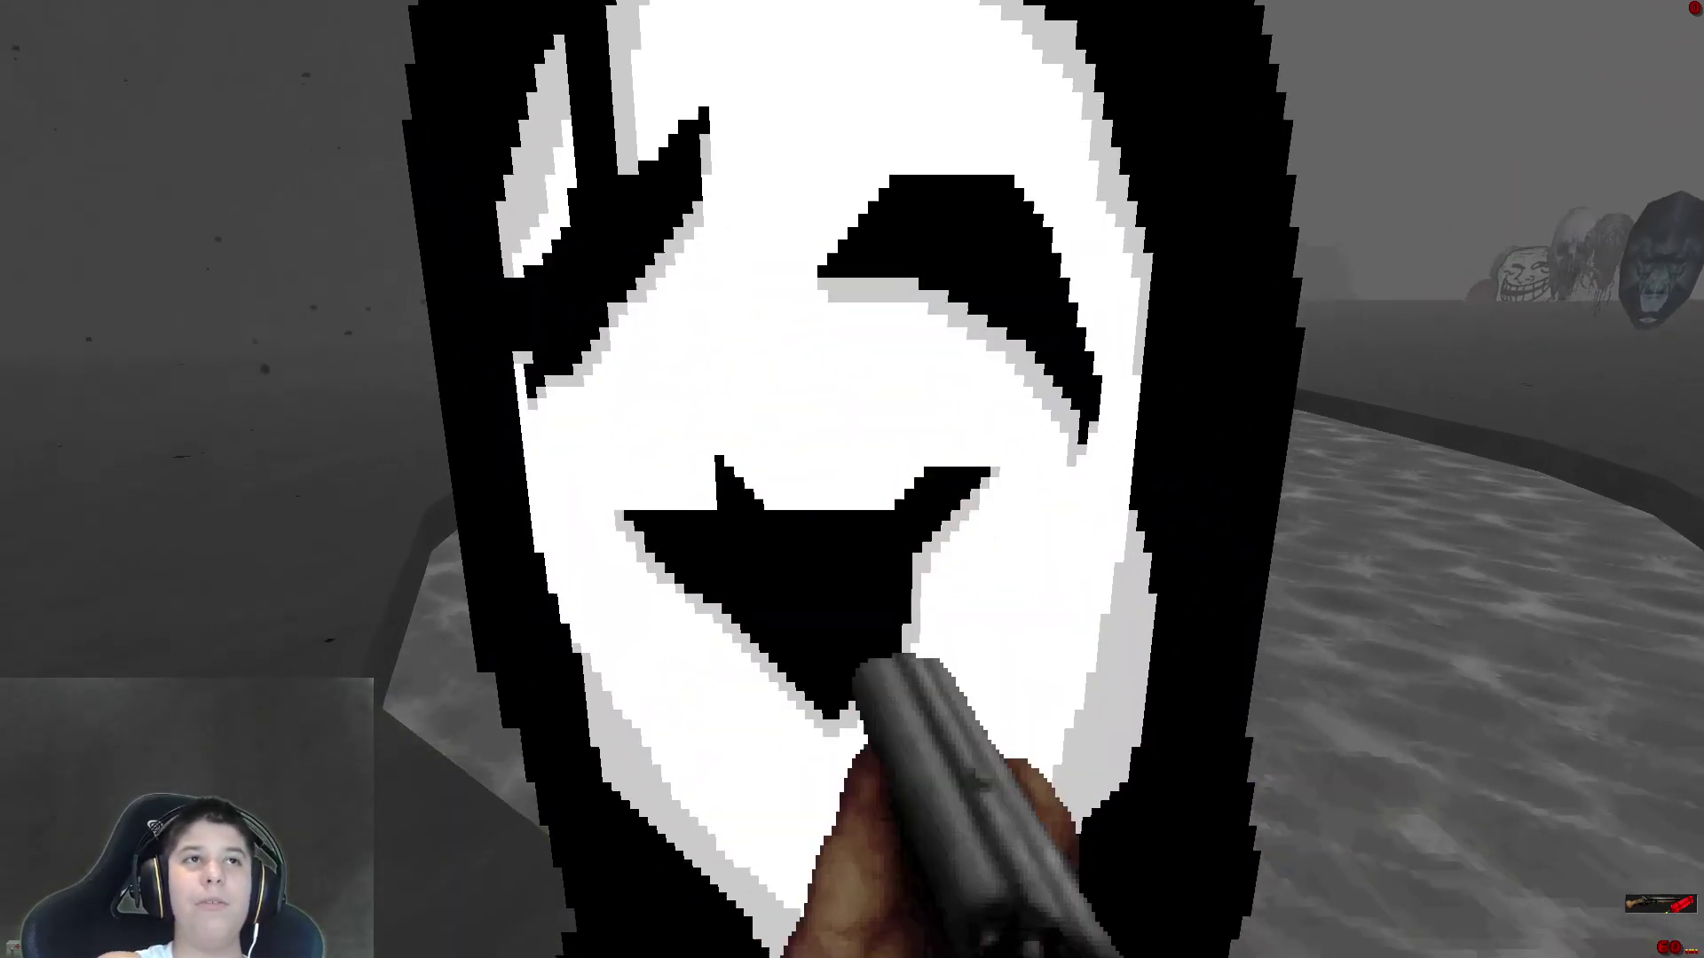
key(3)
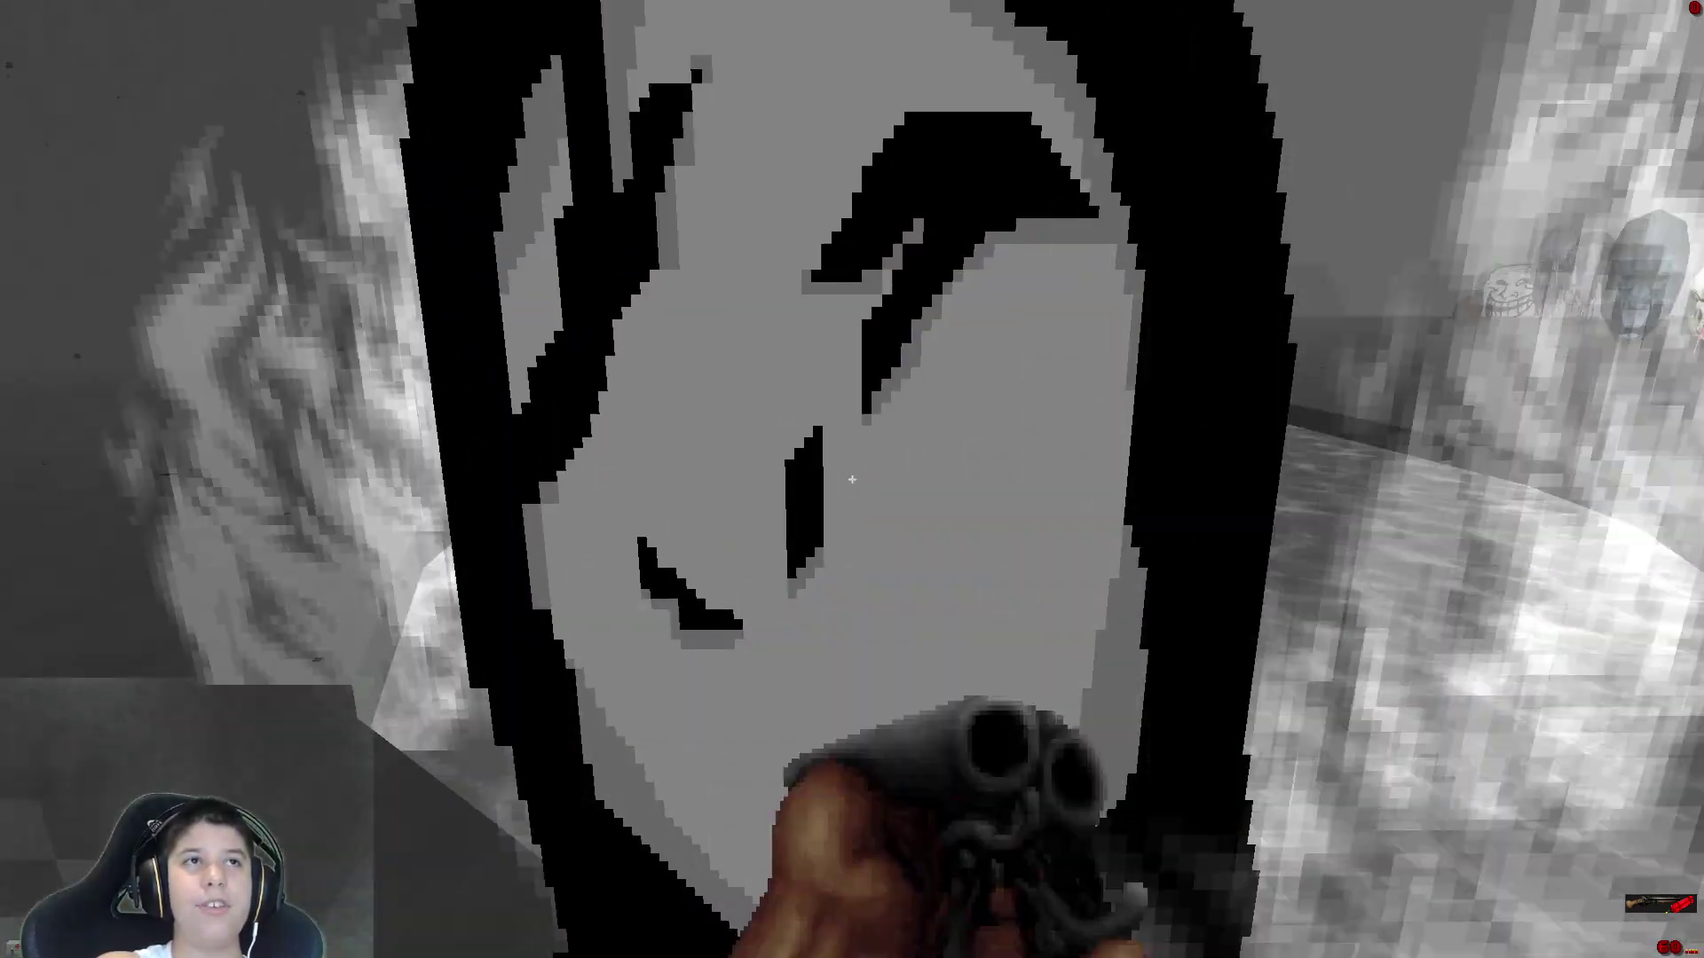
key(4)
key(3)
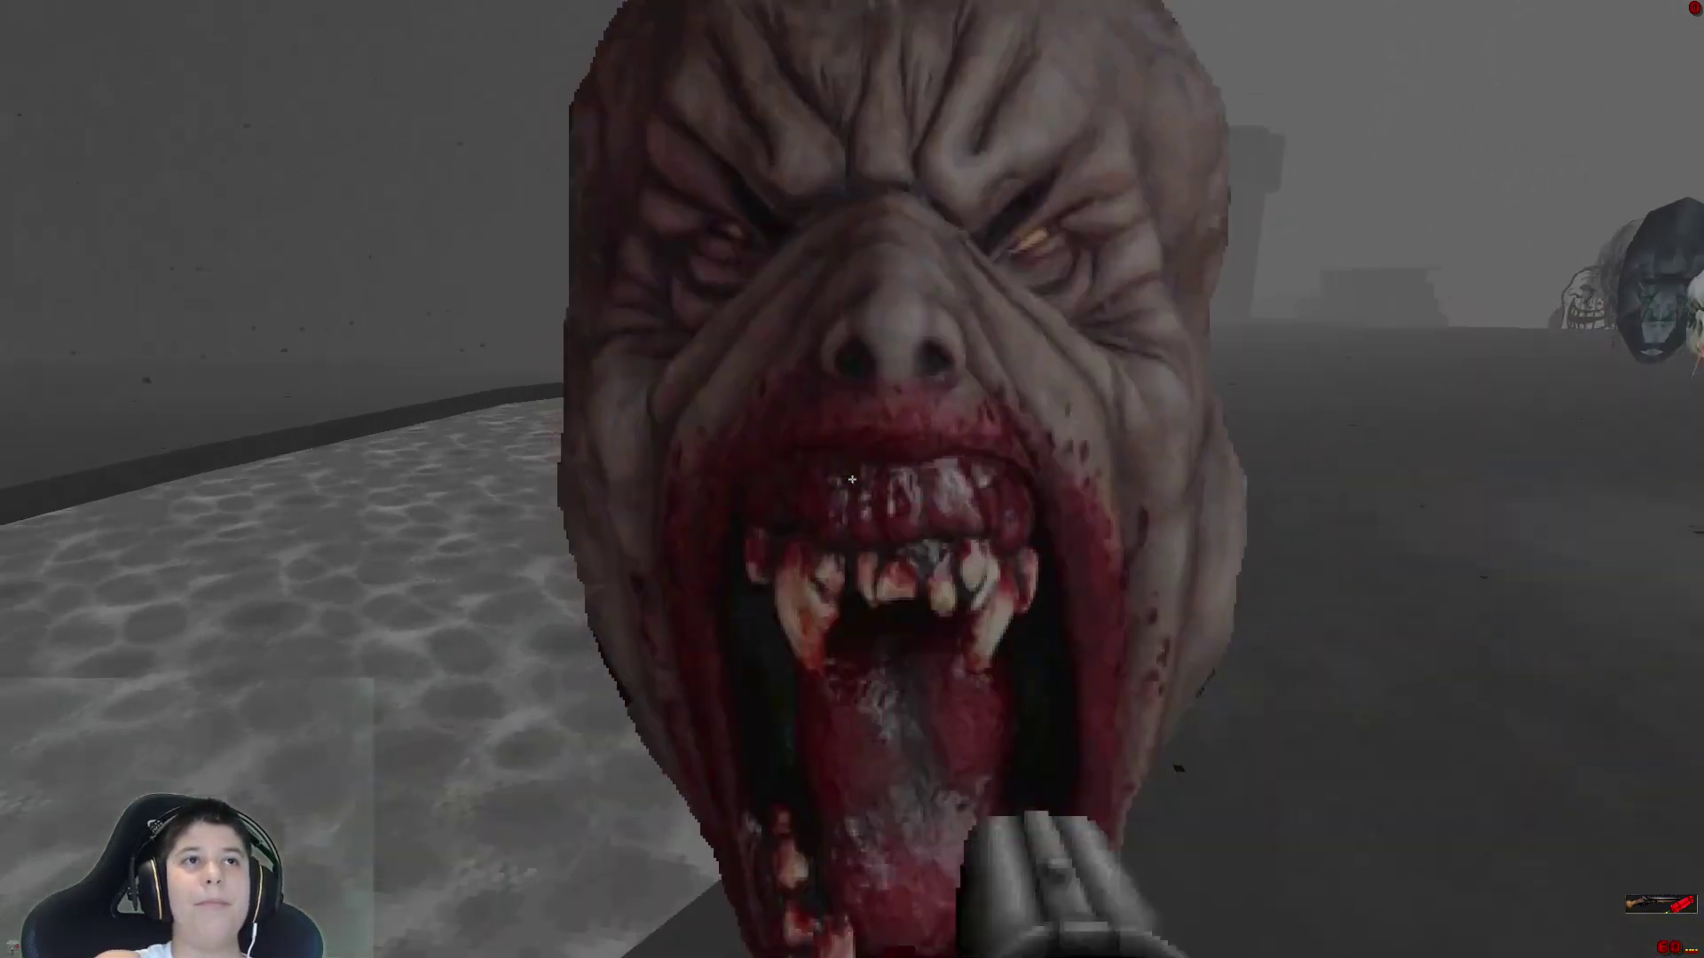
click(852, 480)
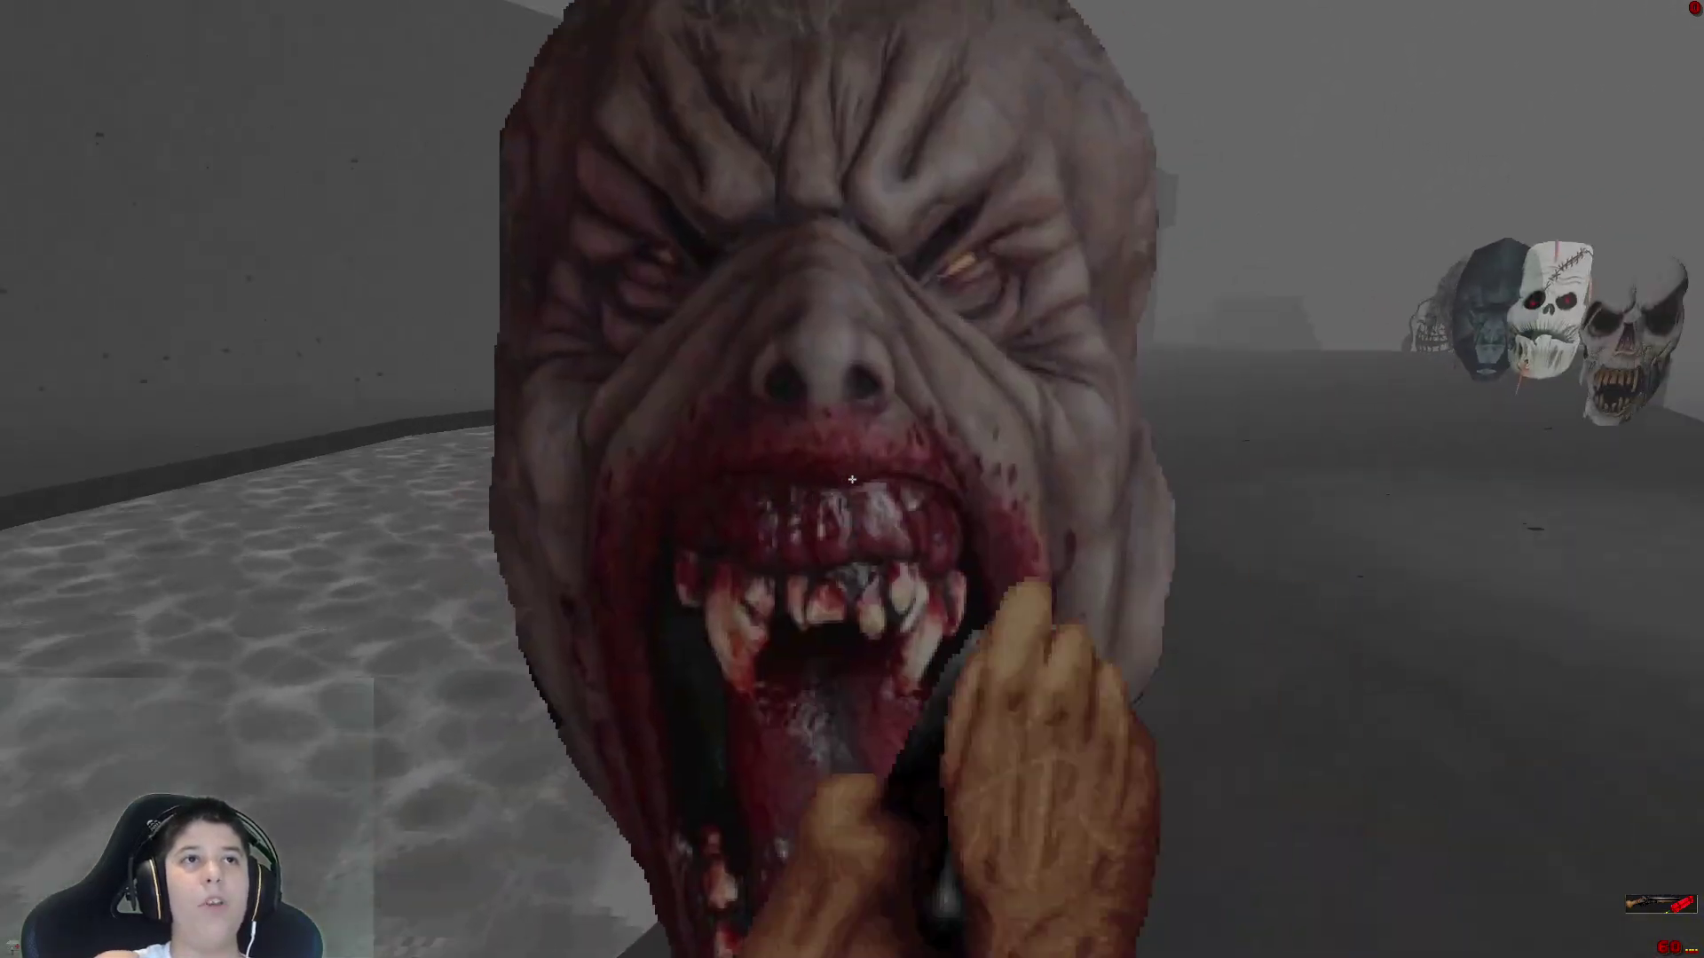
click(852, 480)
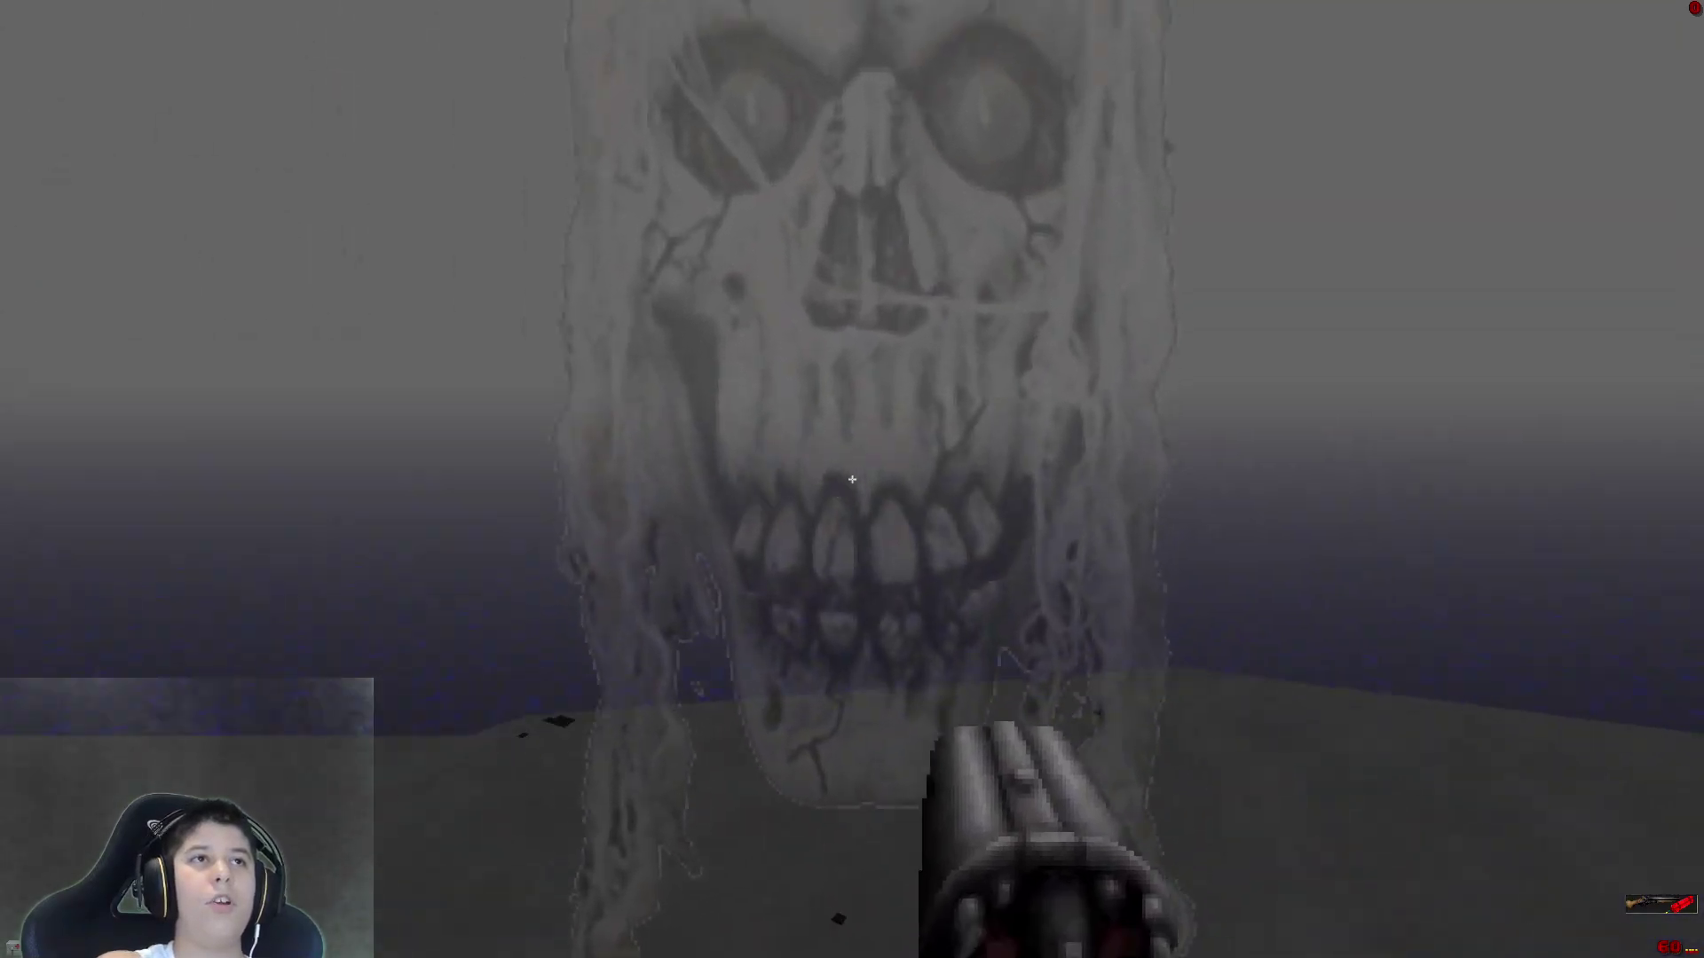
Shoot the giant pale skull twice with the super shotgun.
key(3)
click(852, 479)
click(853, 481)
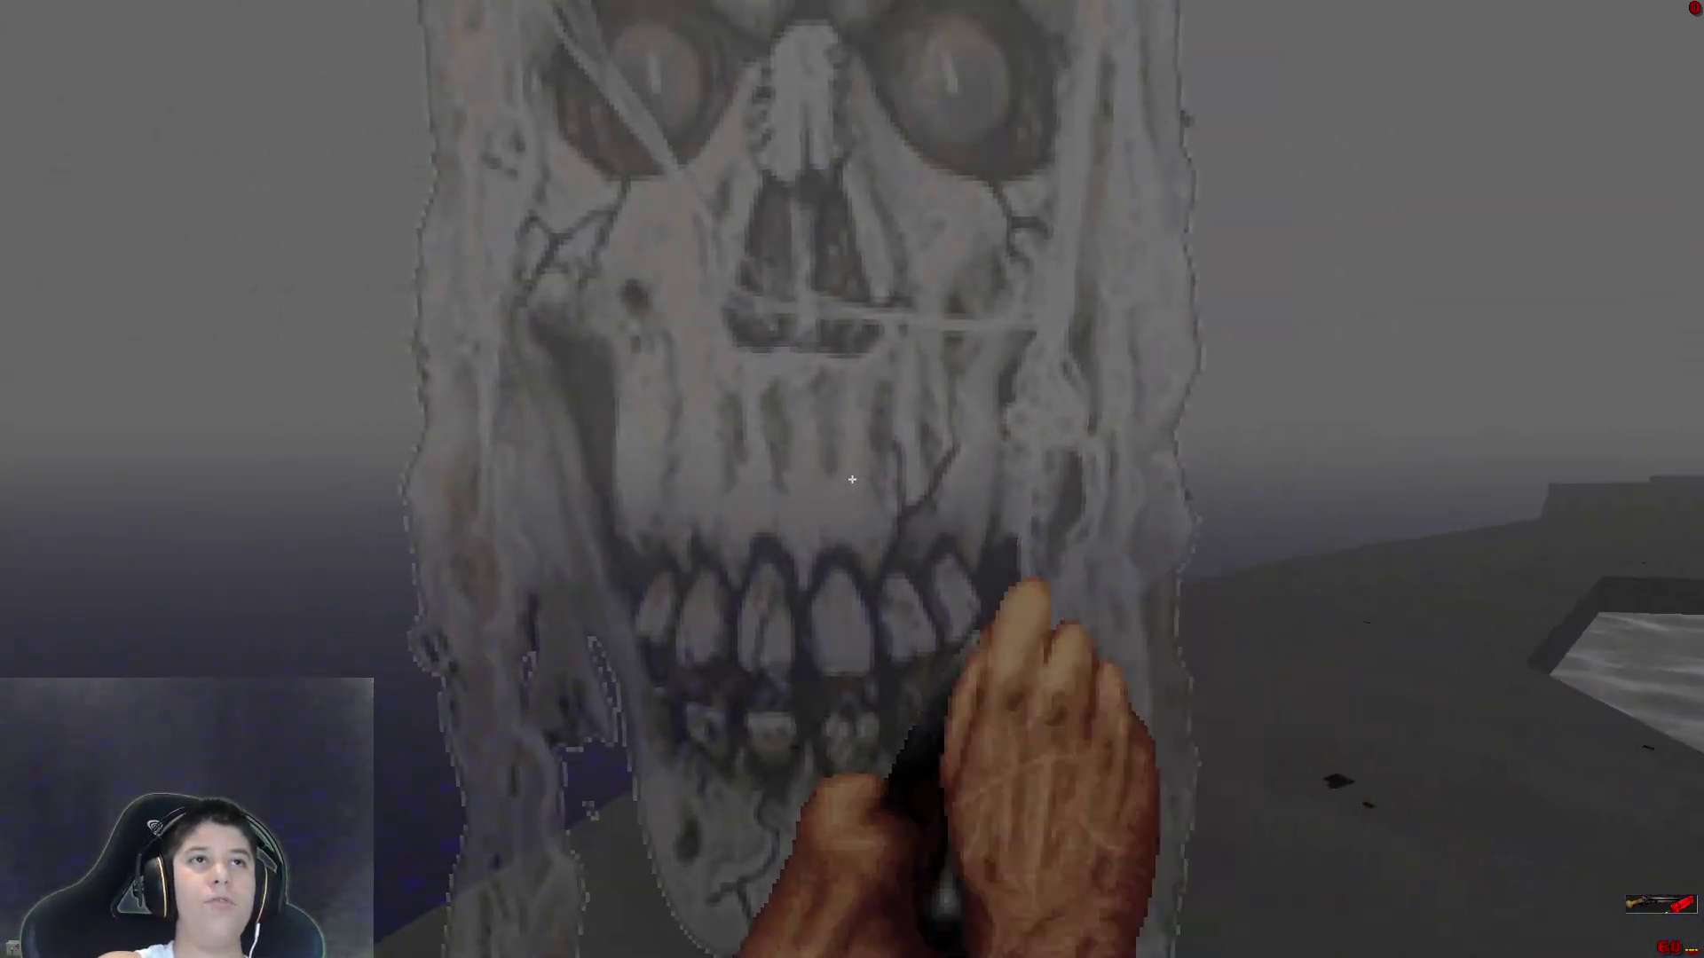
key(4)
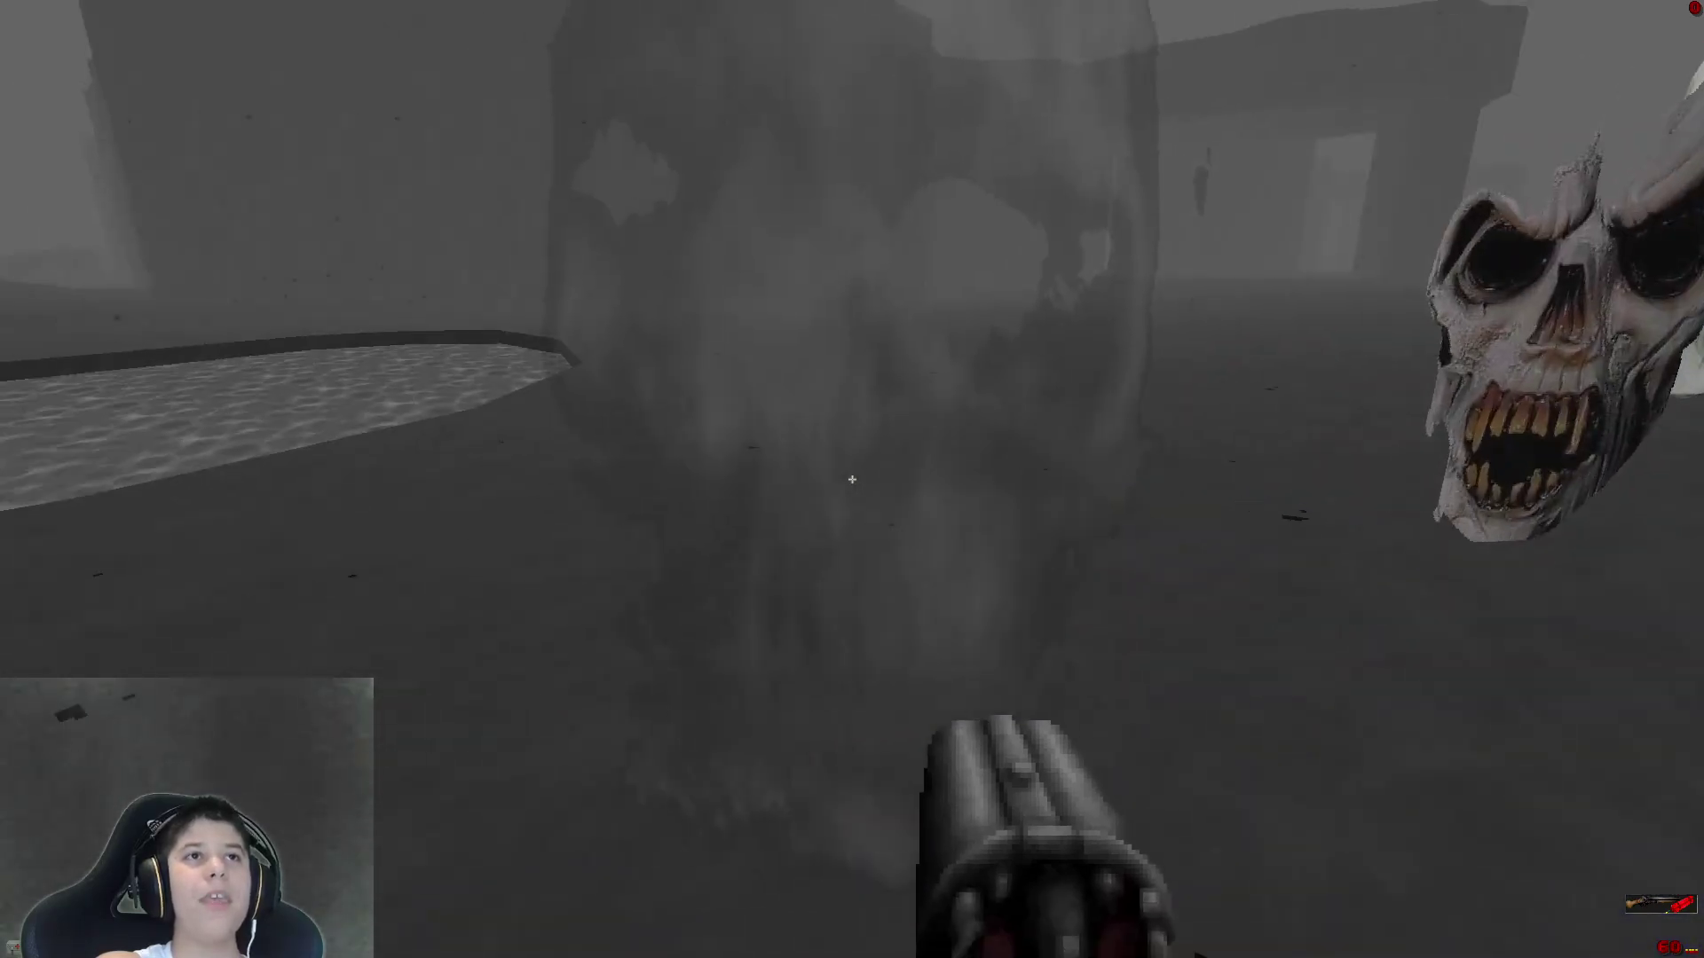
Burn the foggy skull ghost with the super shotgun and shoot the flying stitched skull.
key(3)
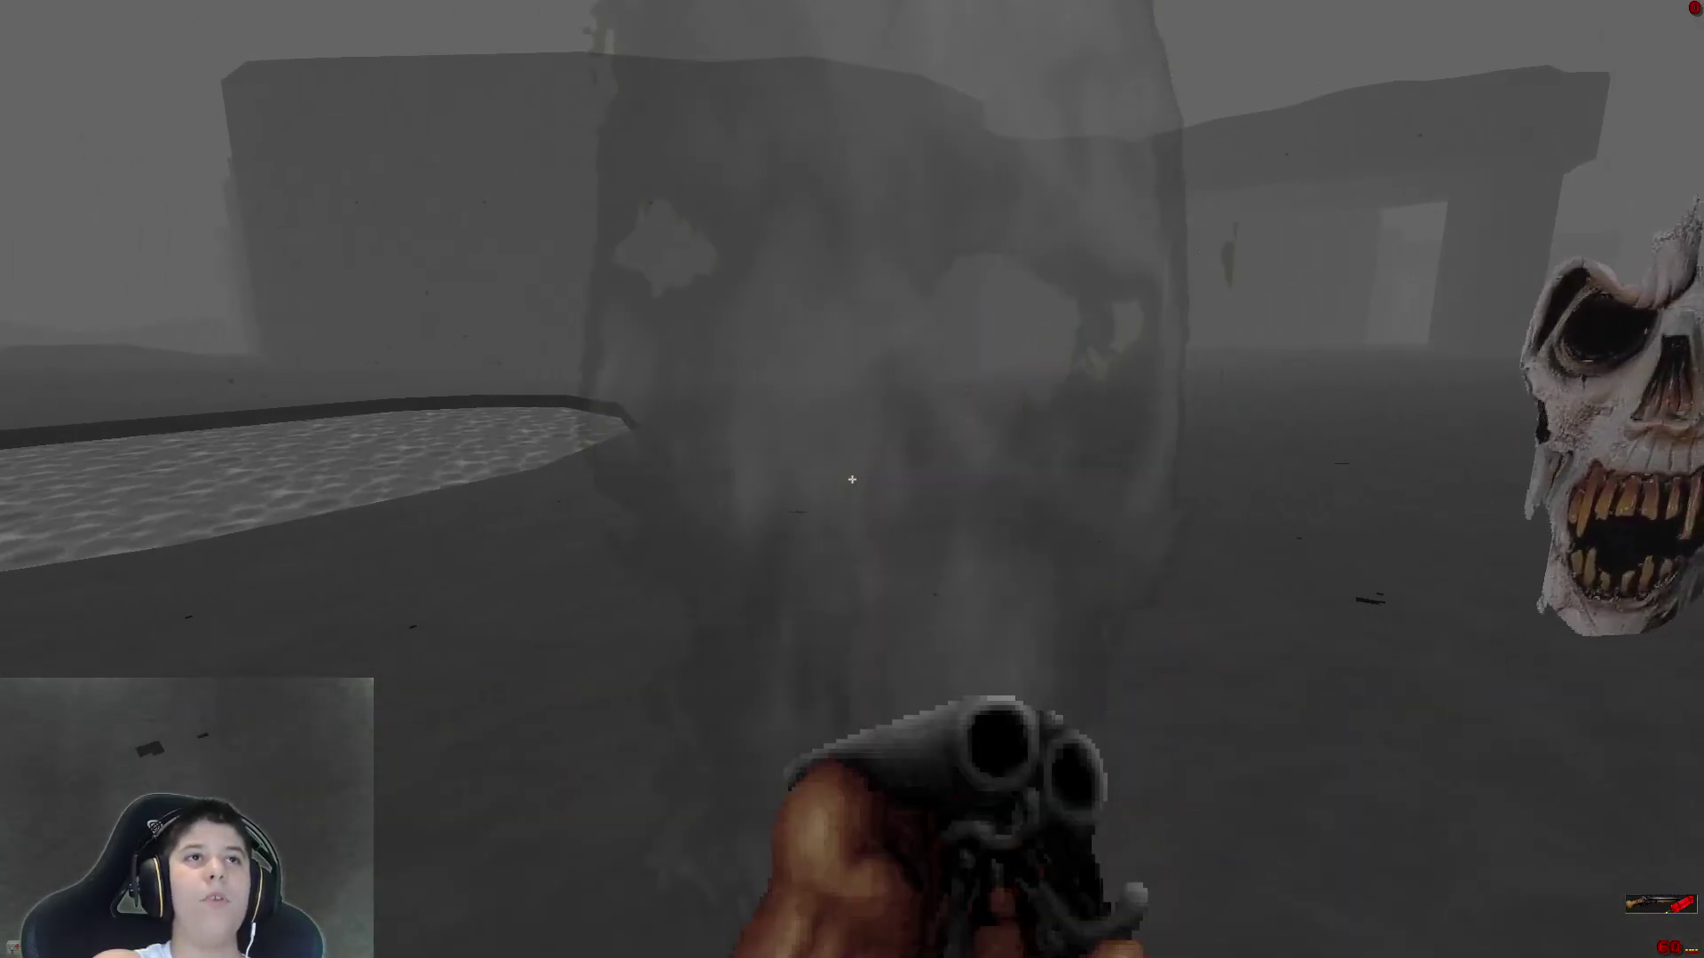
click(852, 479)
key(4)
click(852, 480)
key(3)
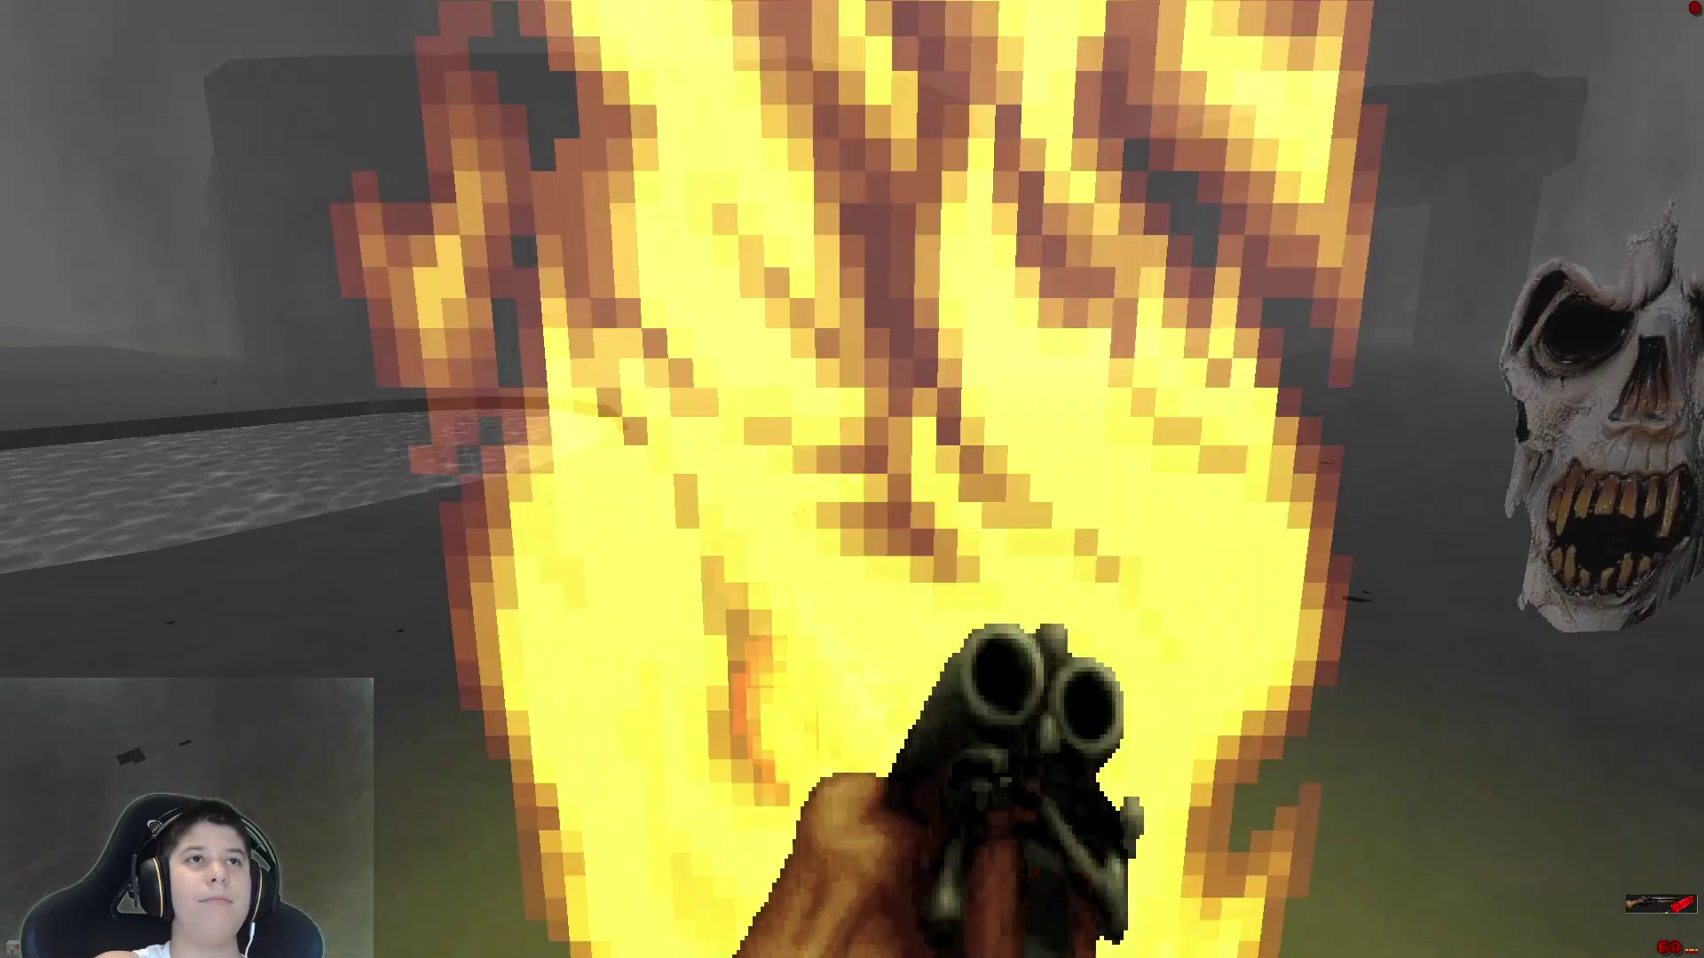
key(4)
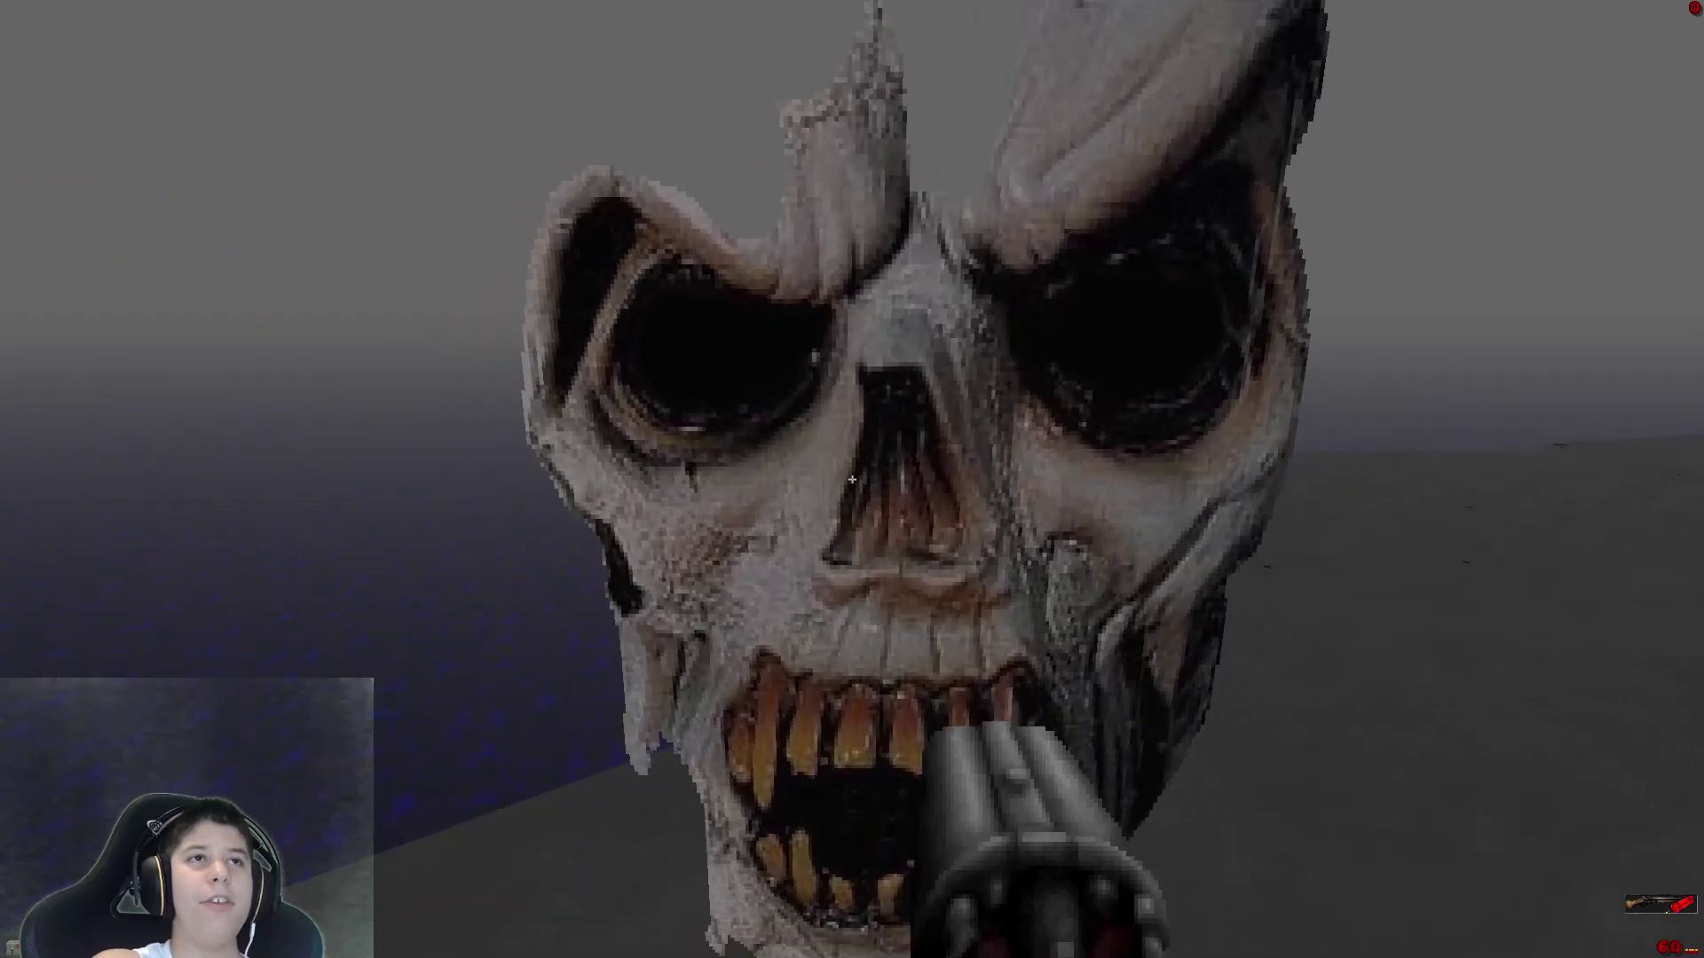
click(853, 480)
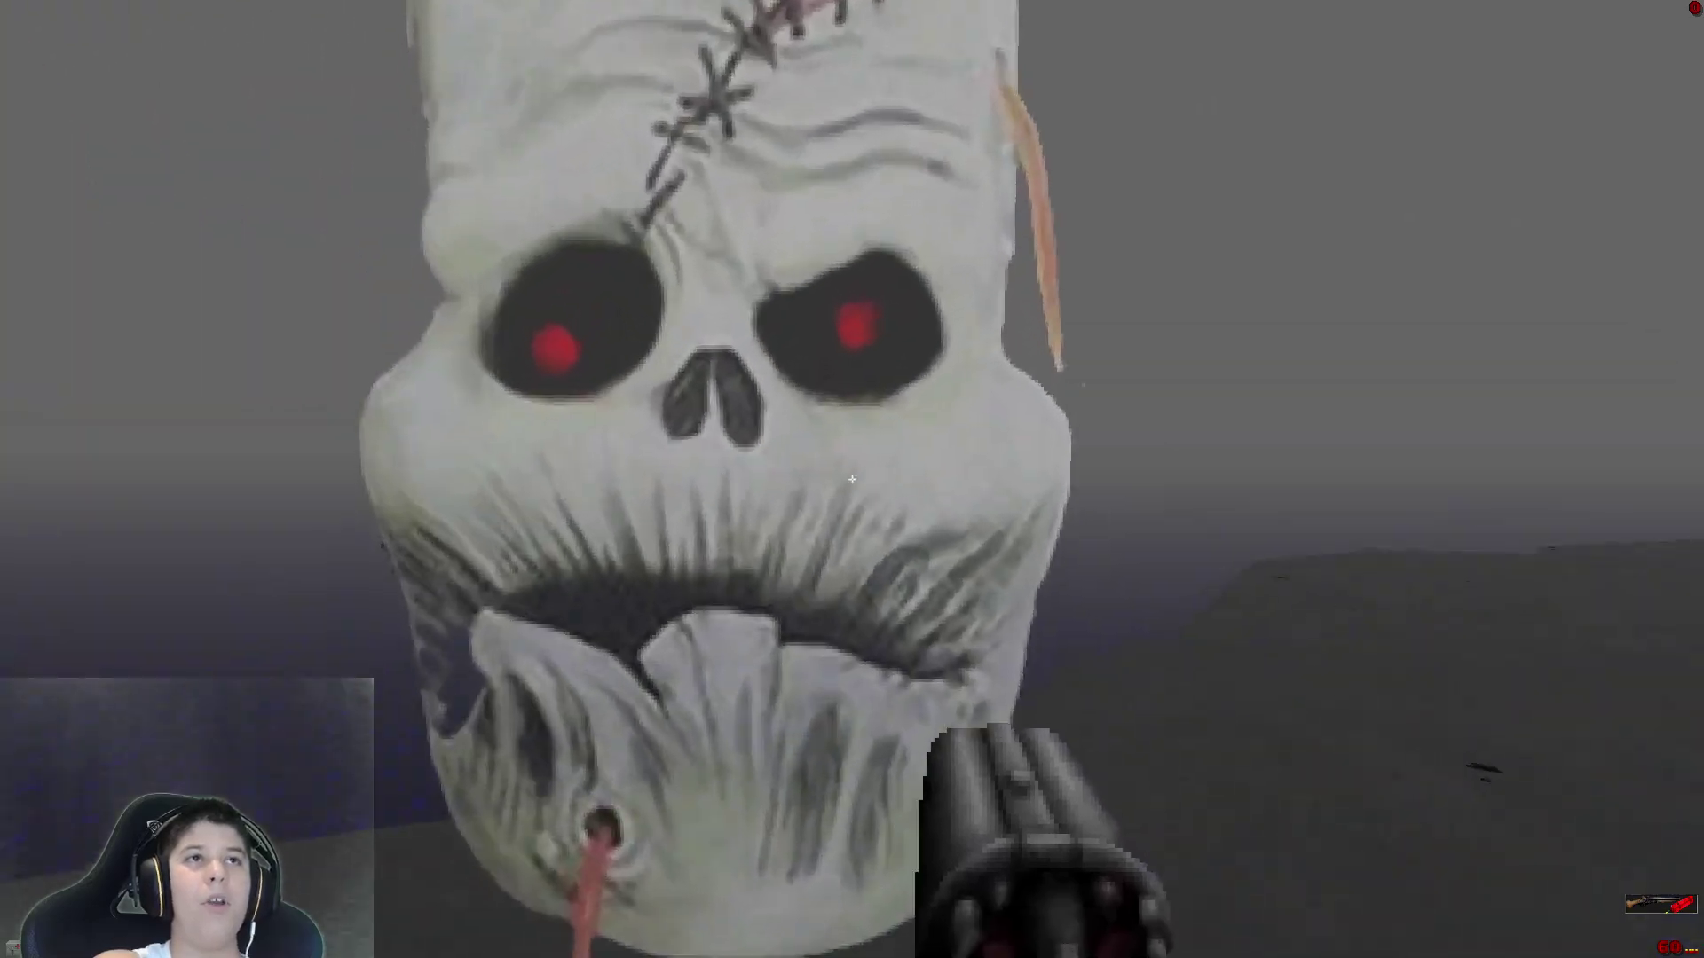
Kill the skull-mask ghoul in three shots, hit the crystalline mask, and kill the hooded ghoul.
click(853, 480)
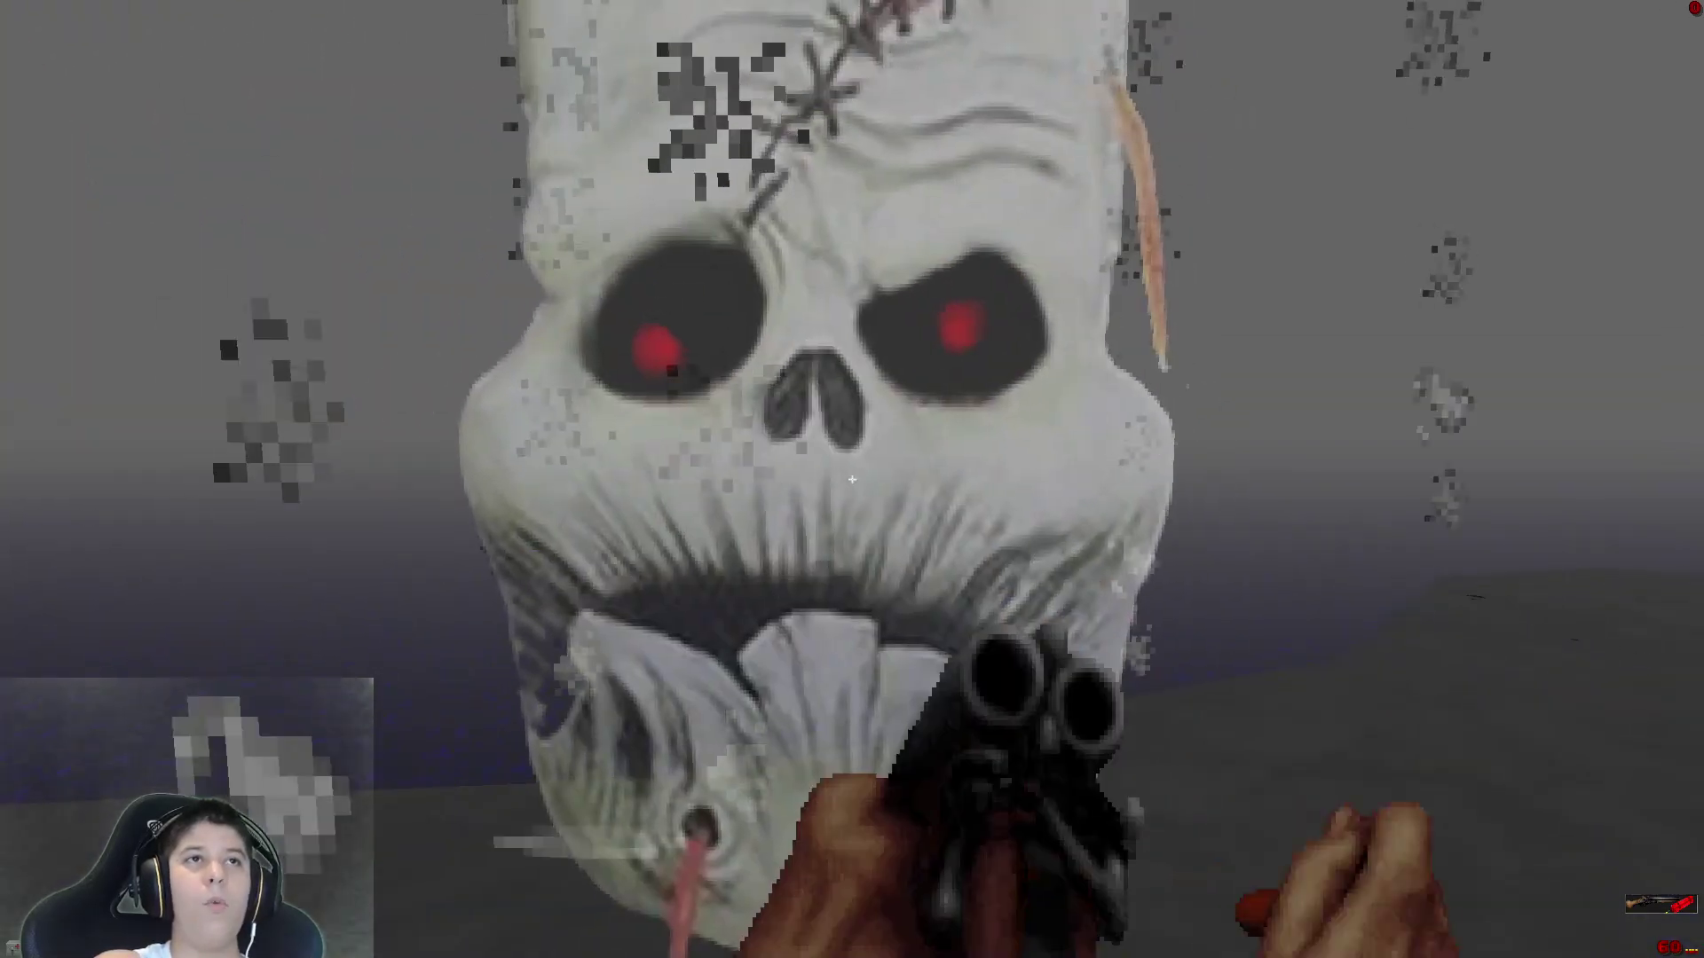
click(852, 480)
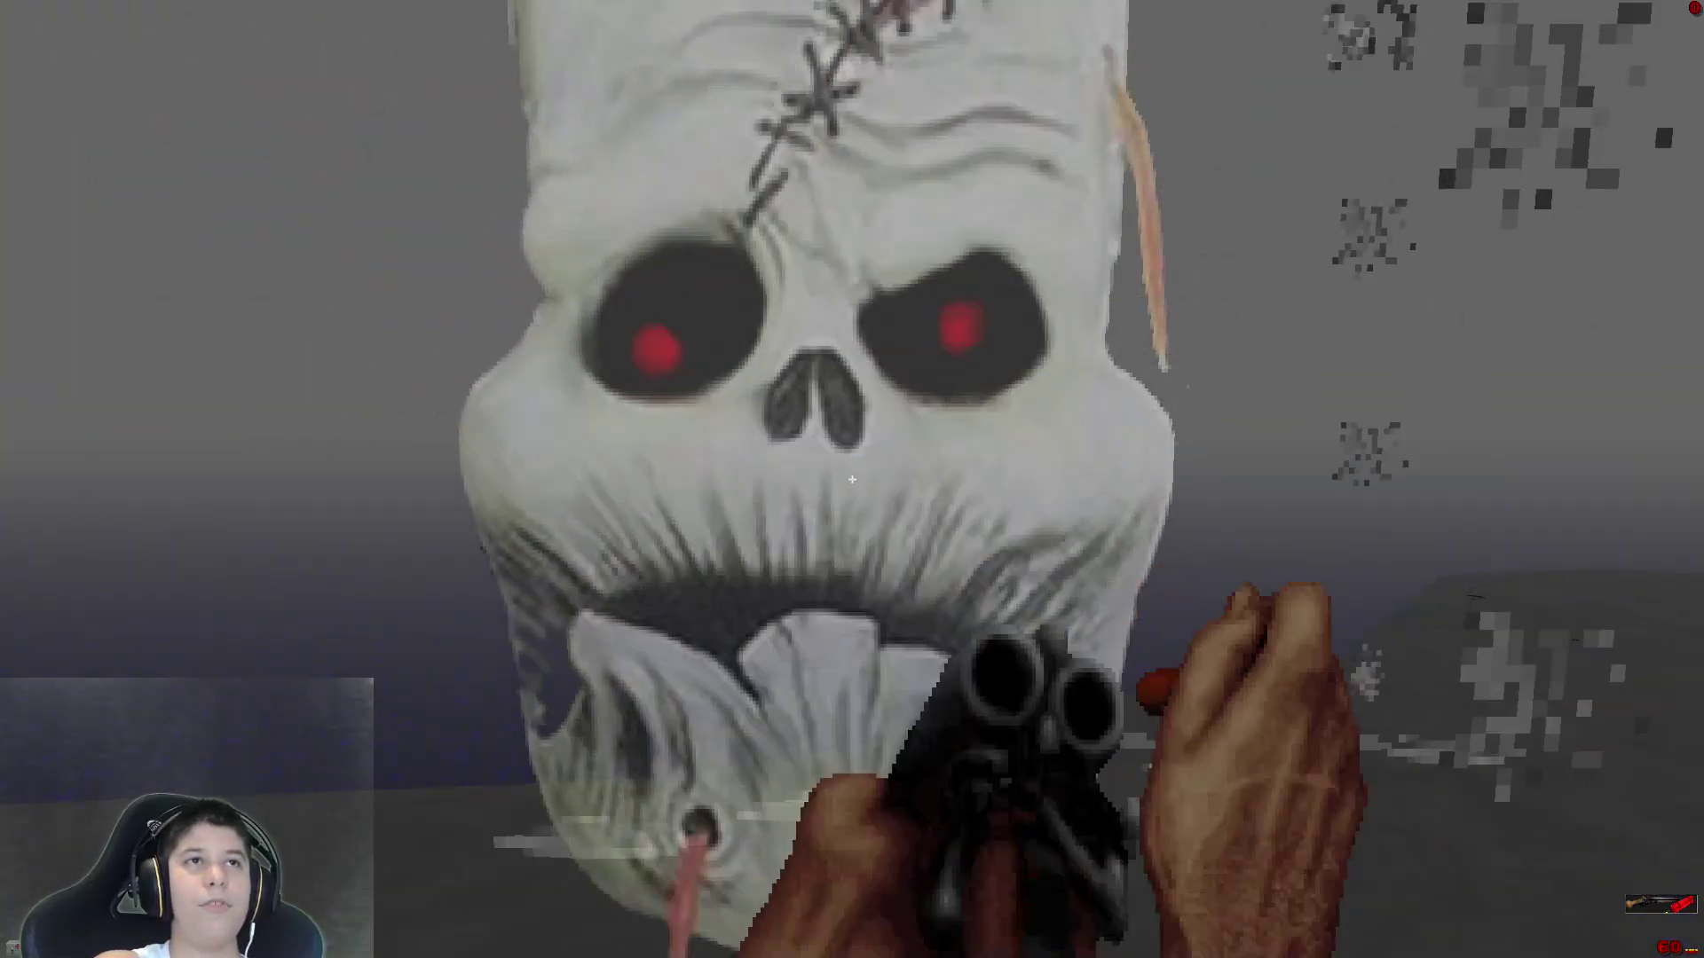
click(853, 480)
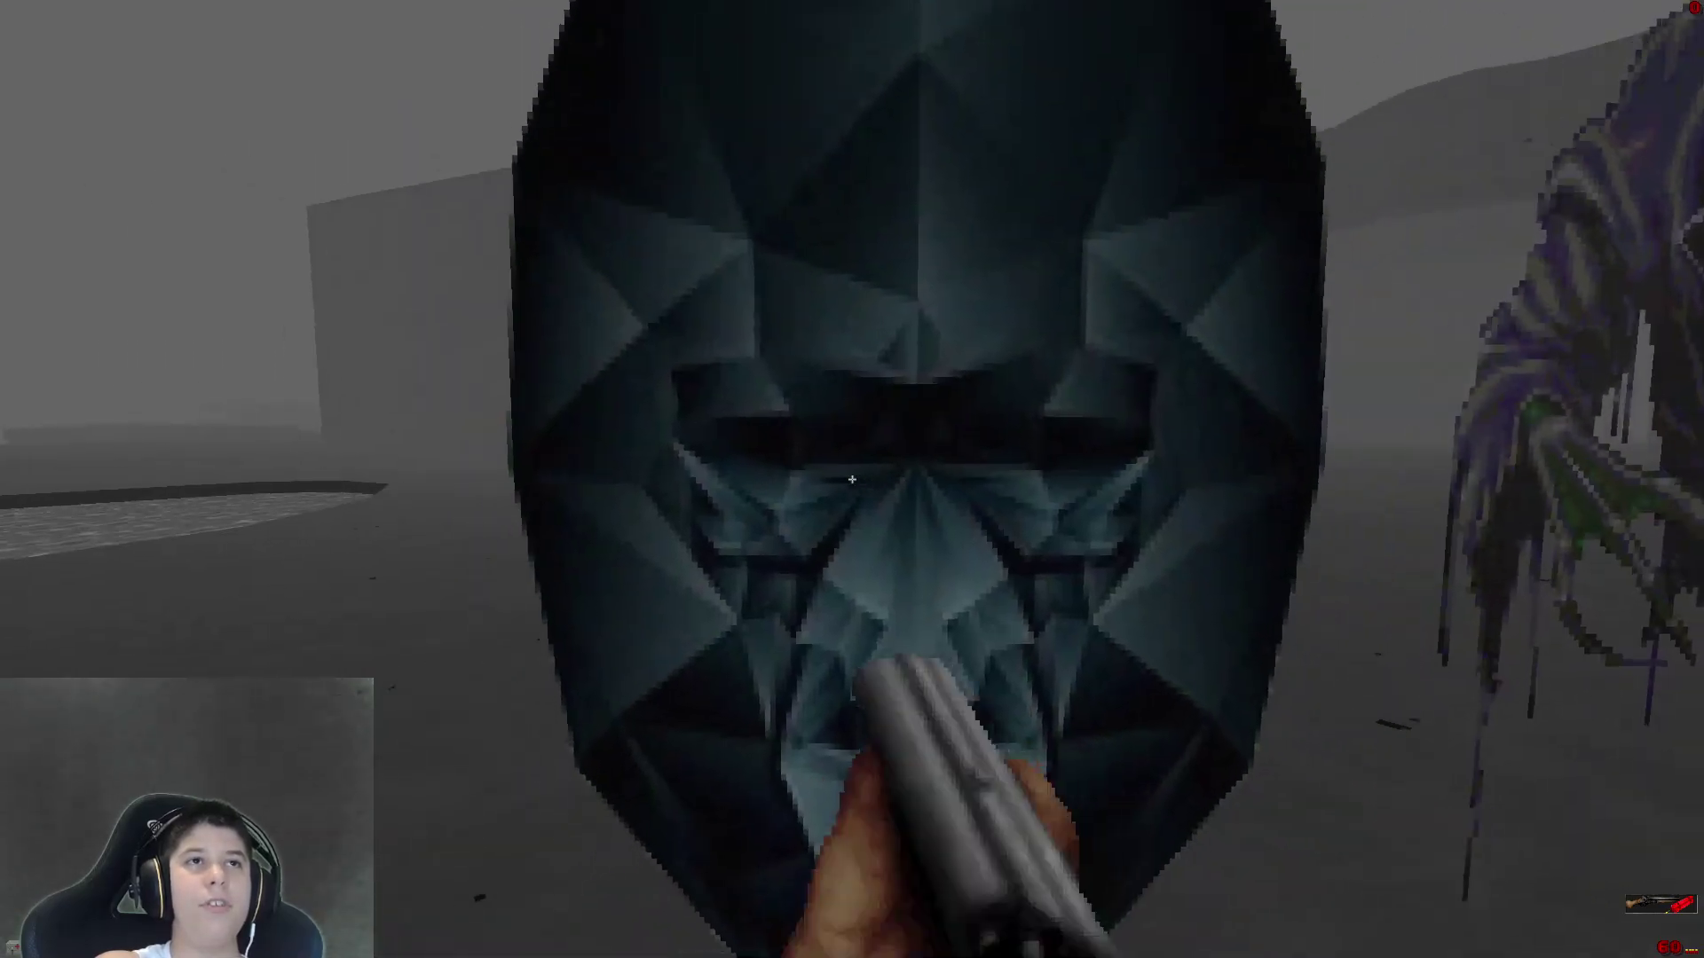
click(852, 479)
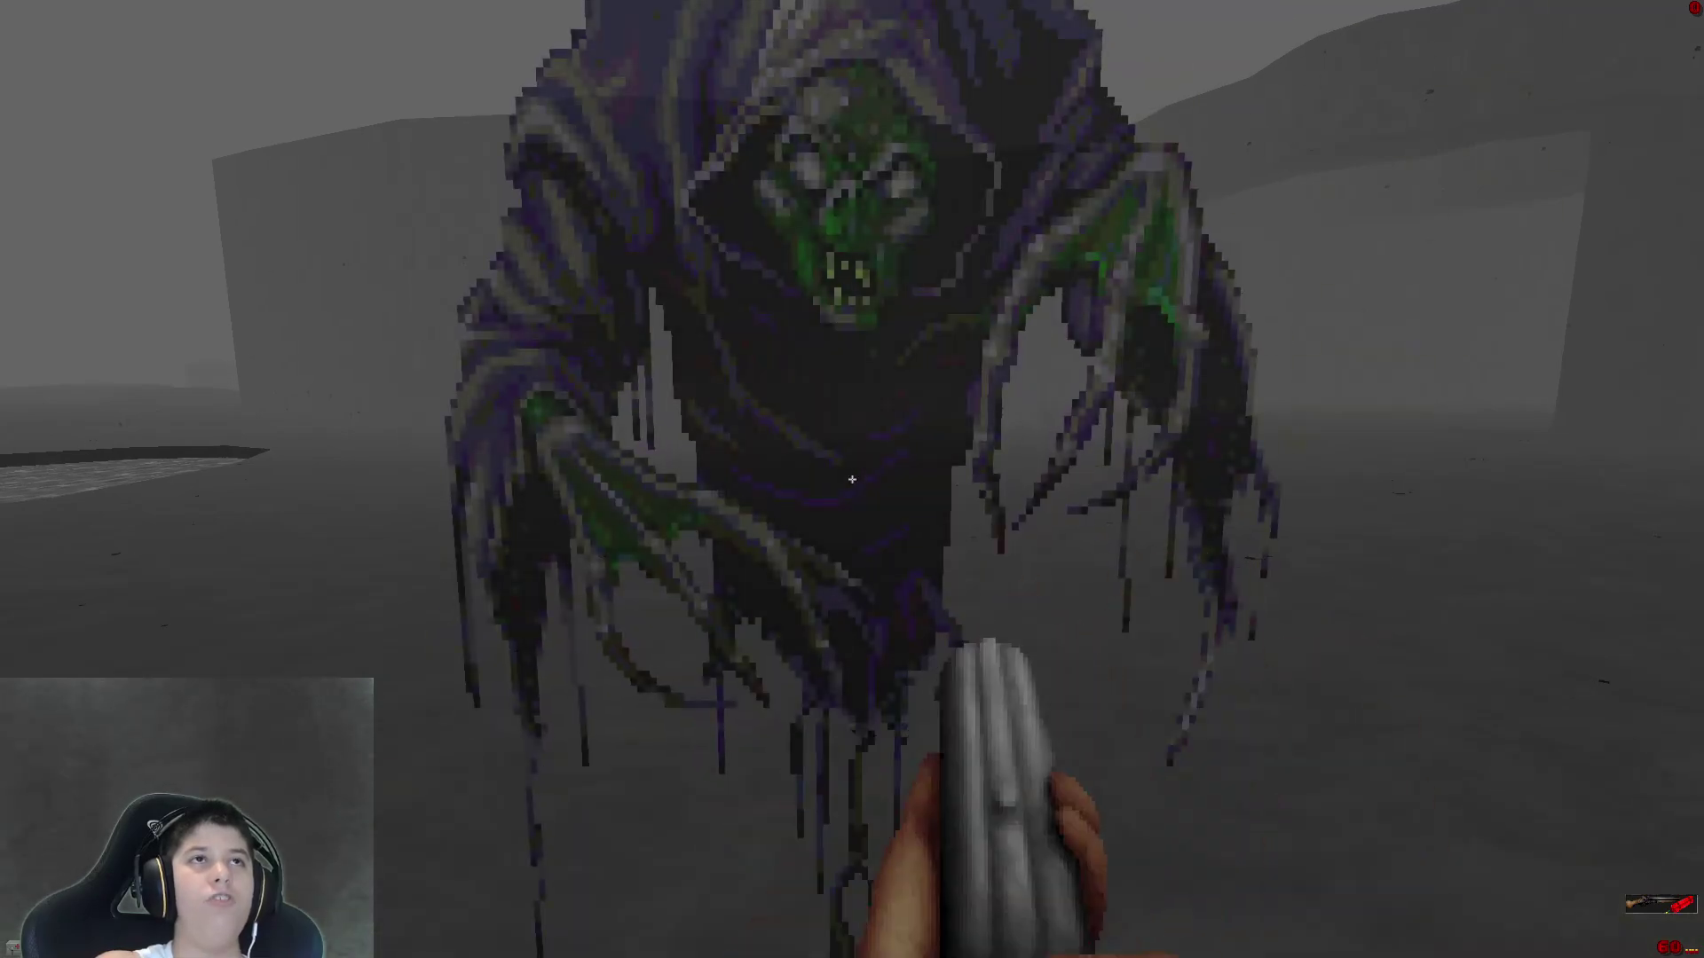
click(852, 480)
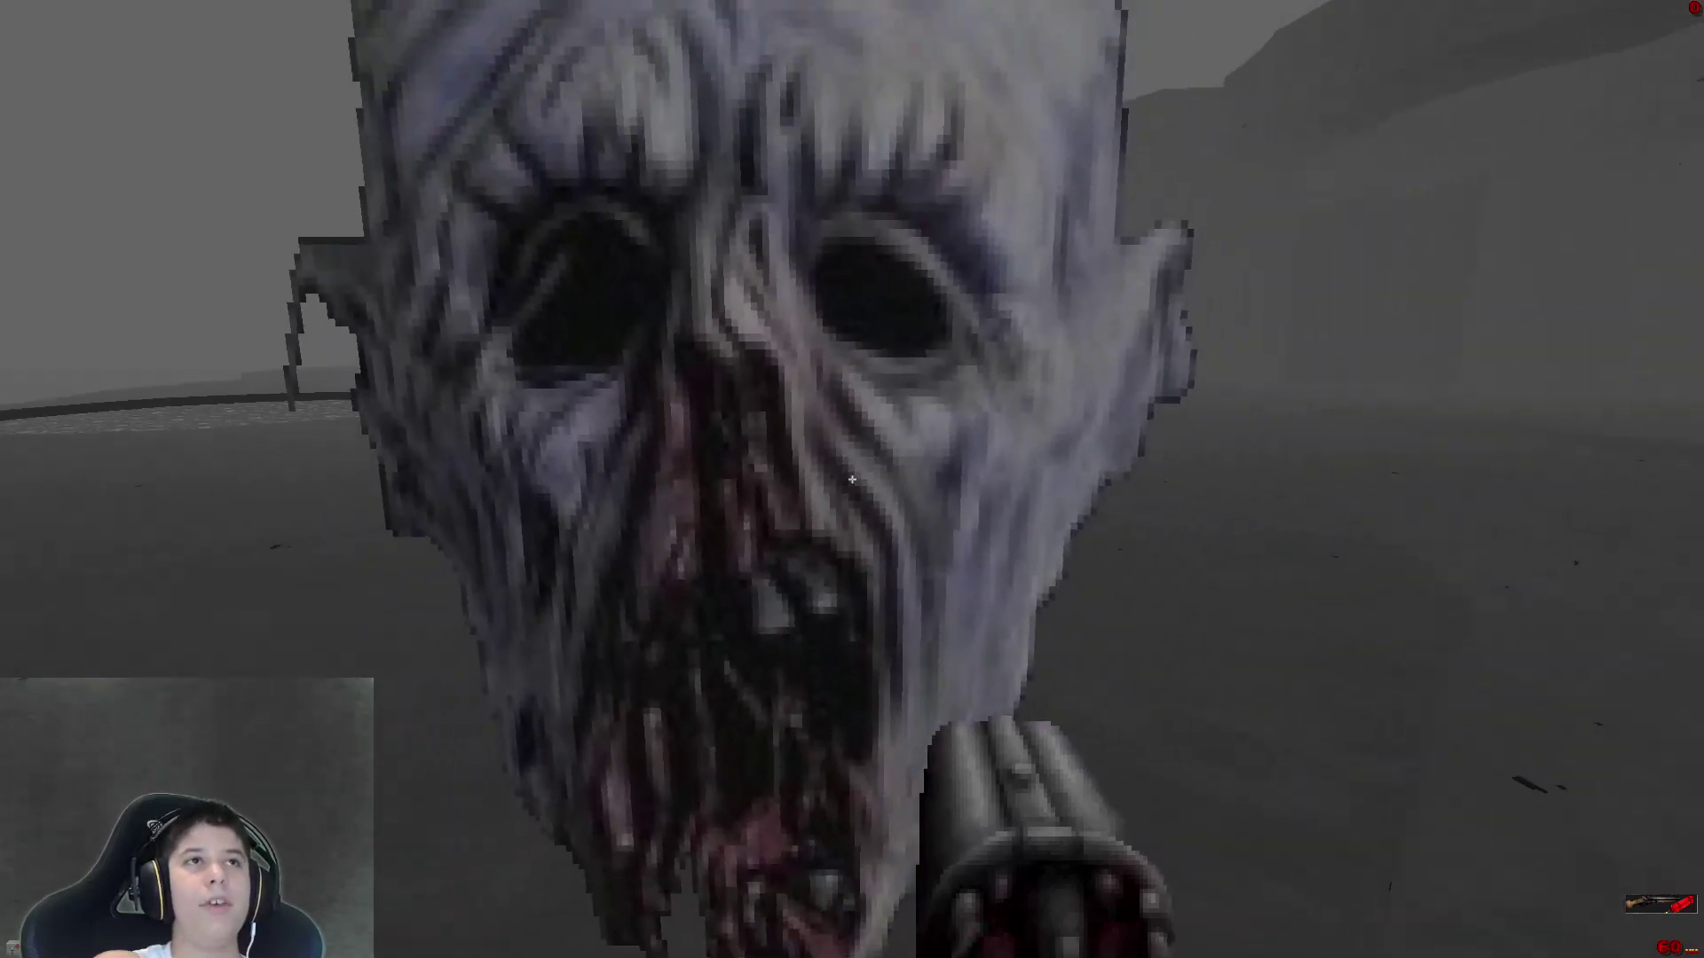
Shoot the giant pale head and troll face, switch to the chaingun, and fire at the giant face.
click(853, 479)
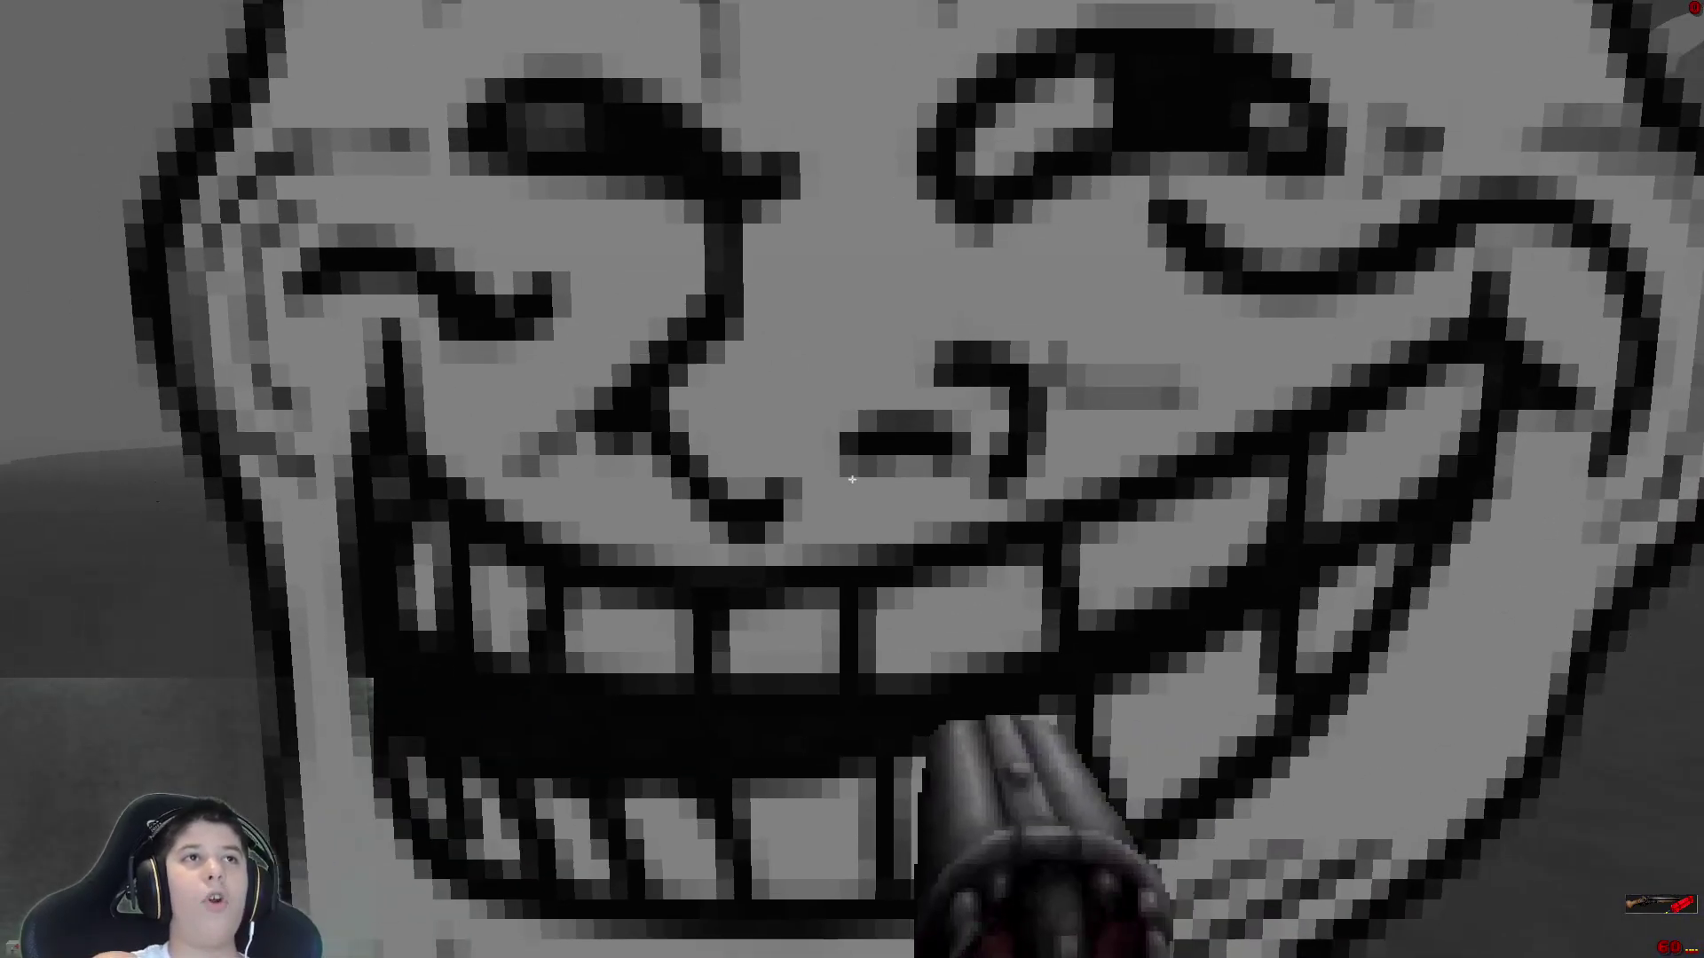
click(852, 481)
click(852, 480)
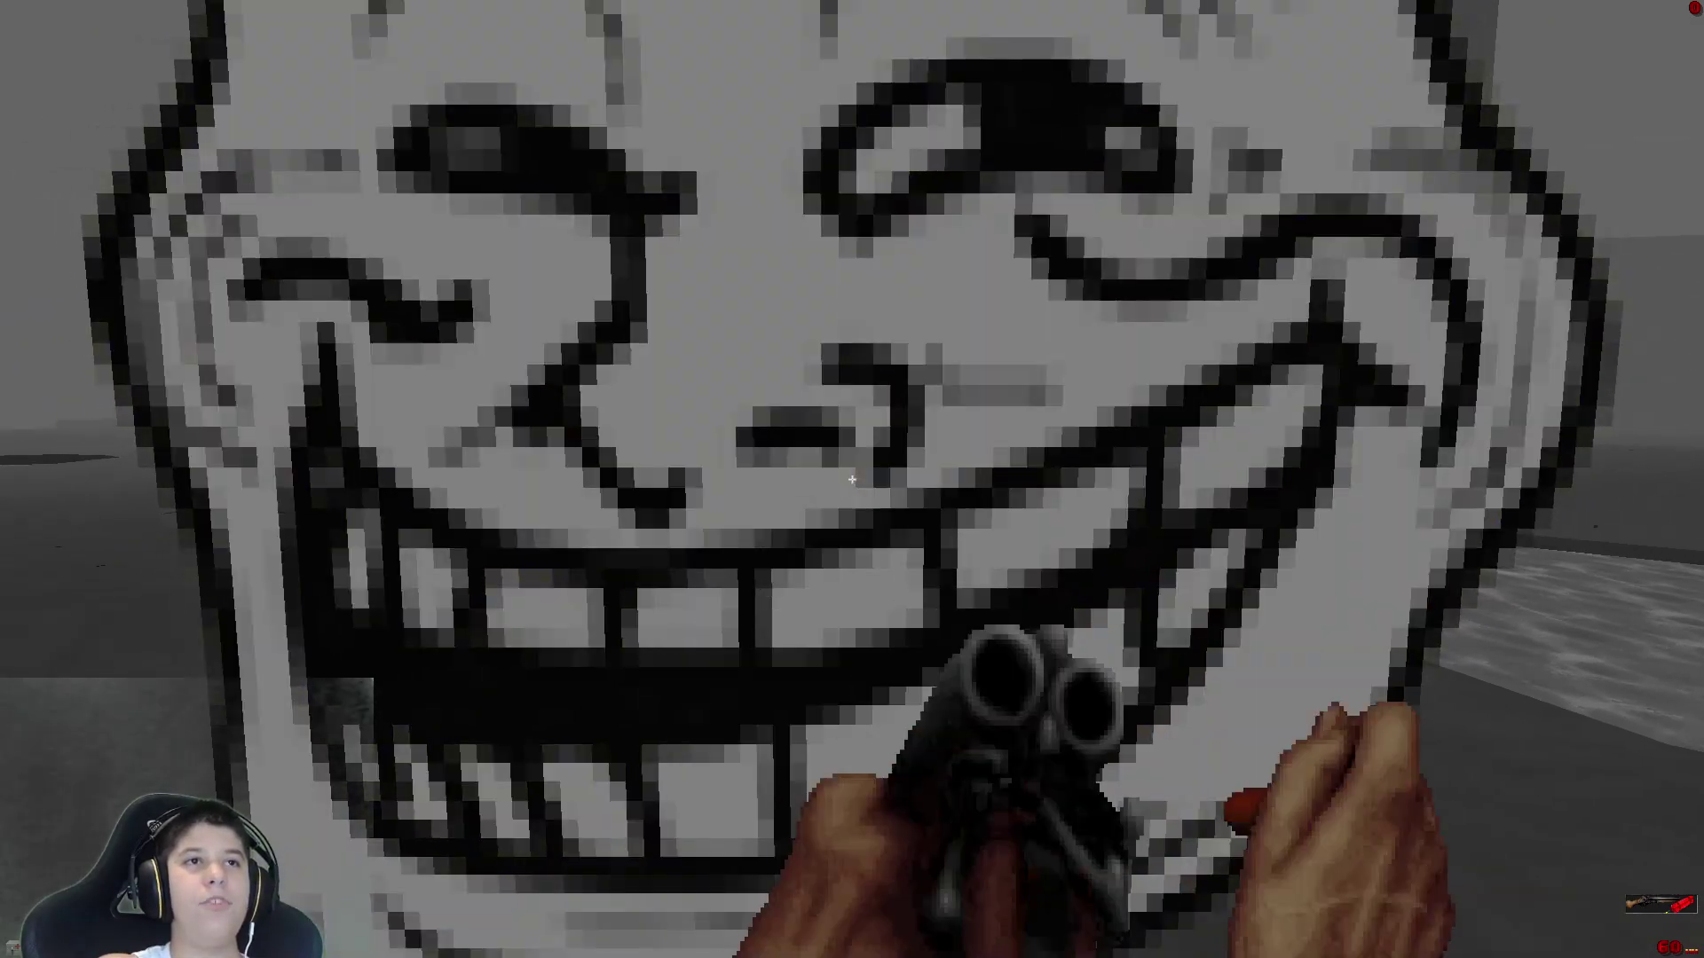
key(4)
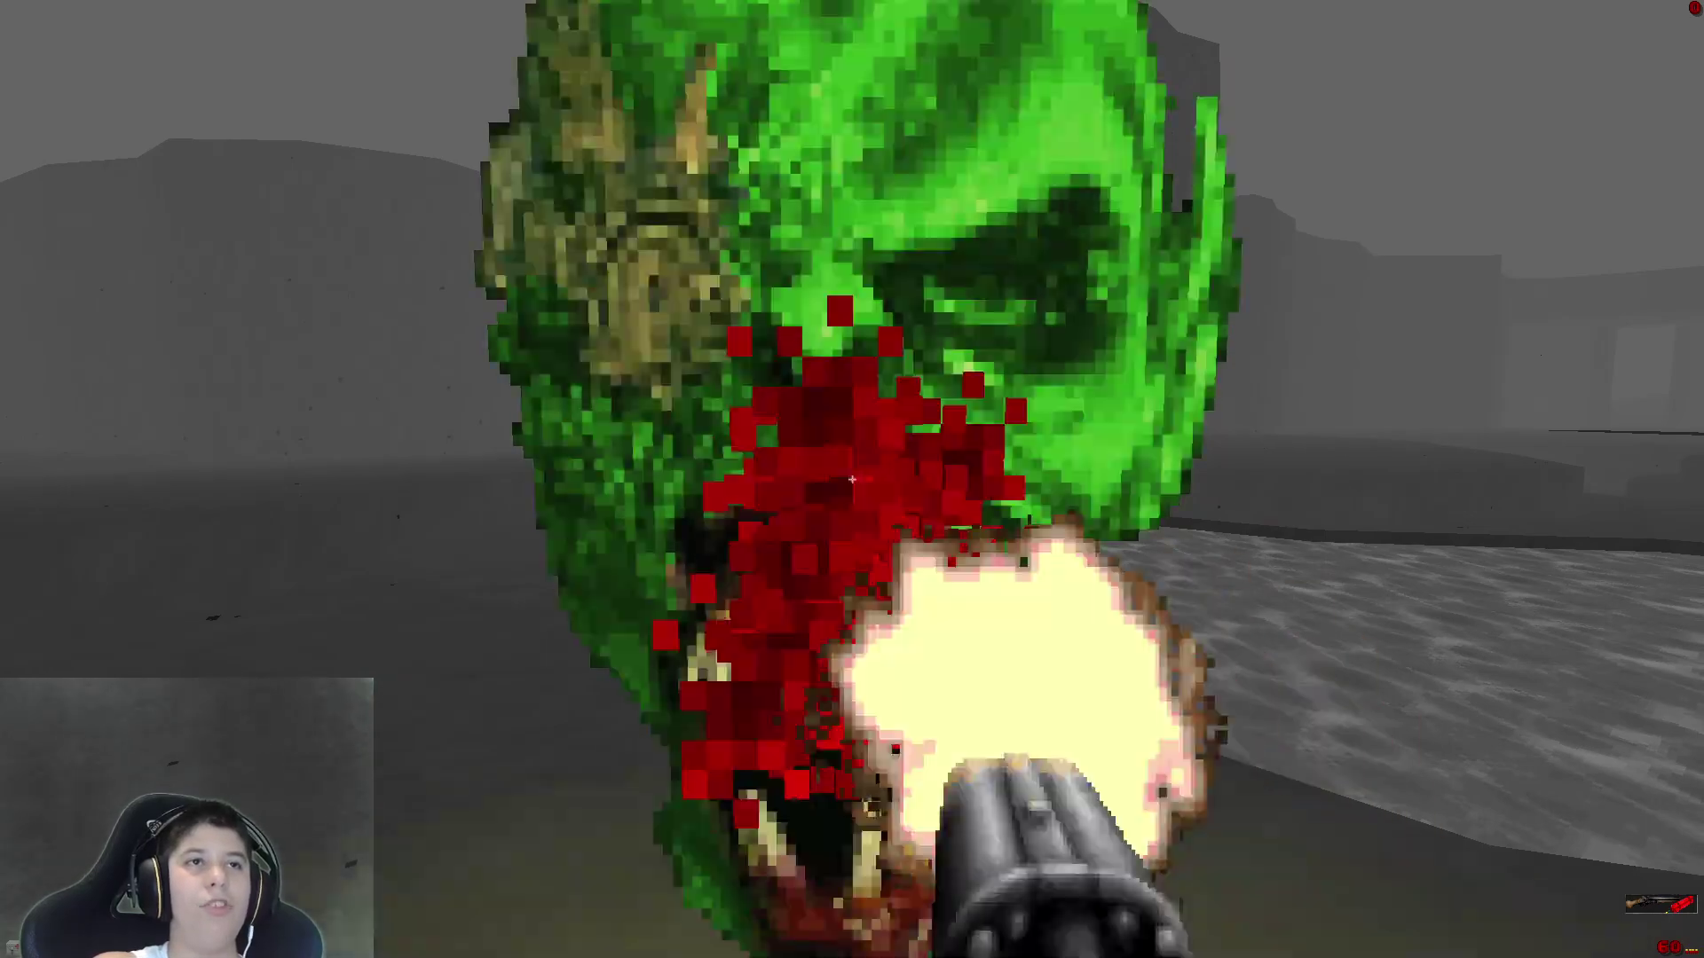
key(4)
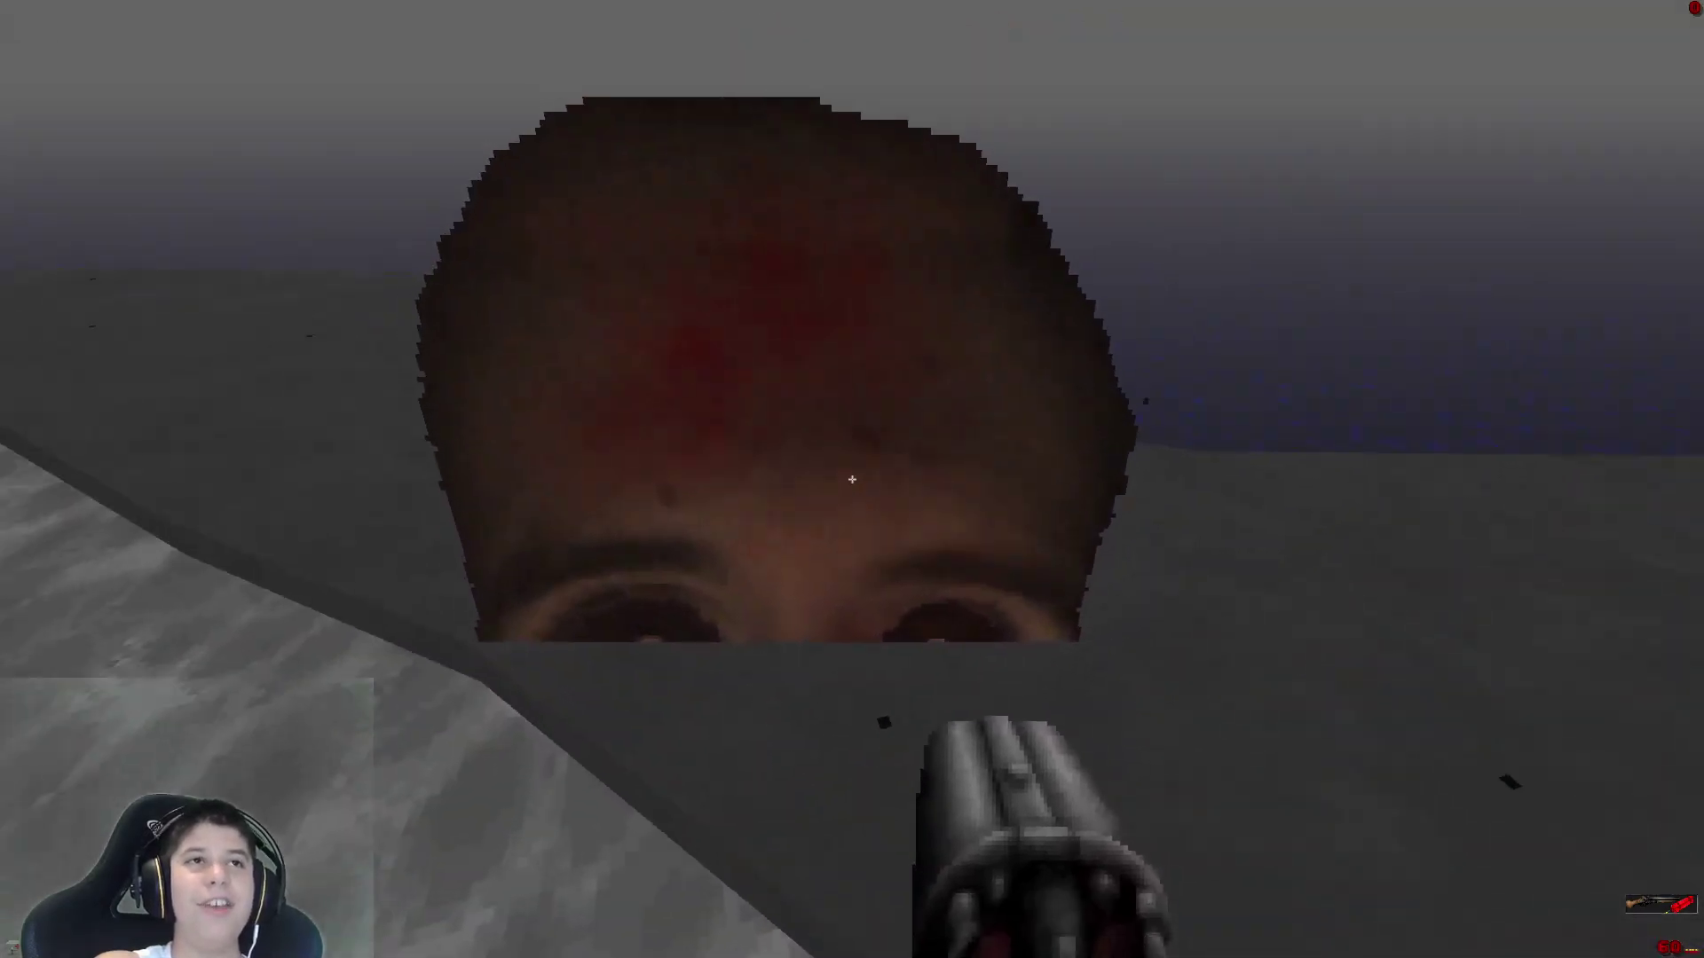
click(853, 477)
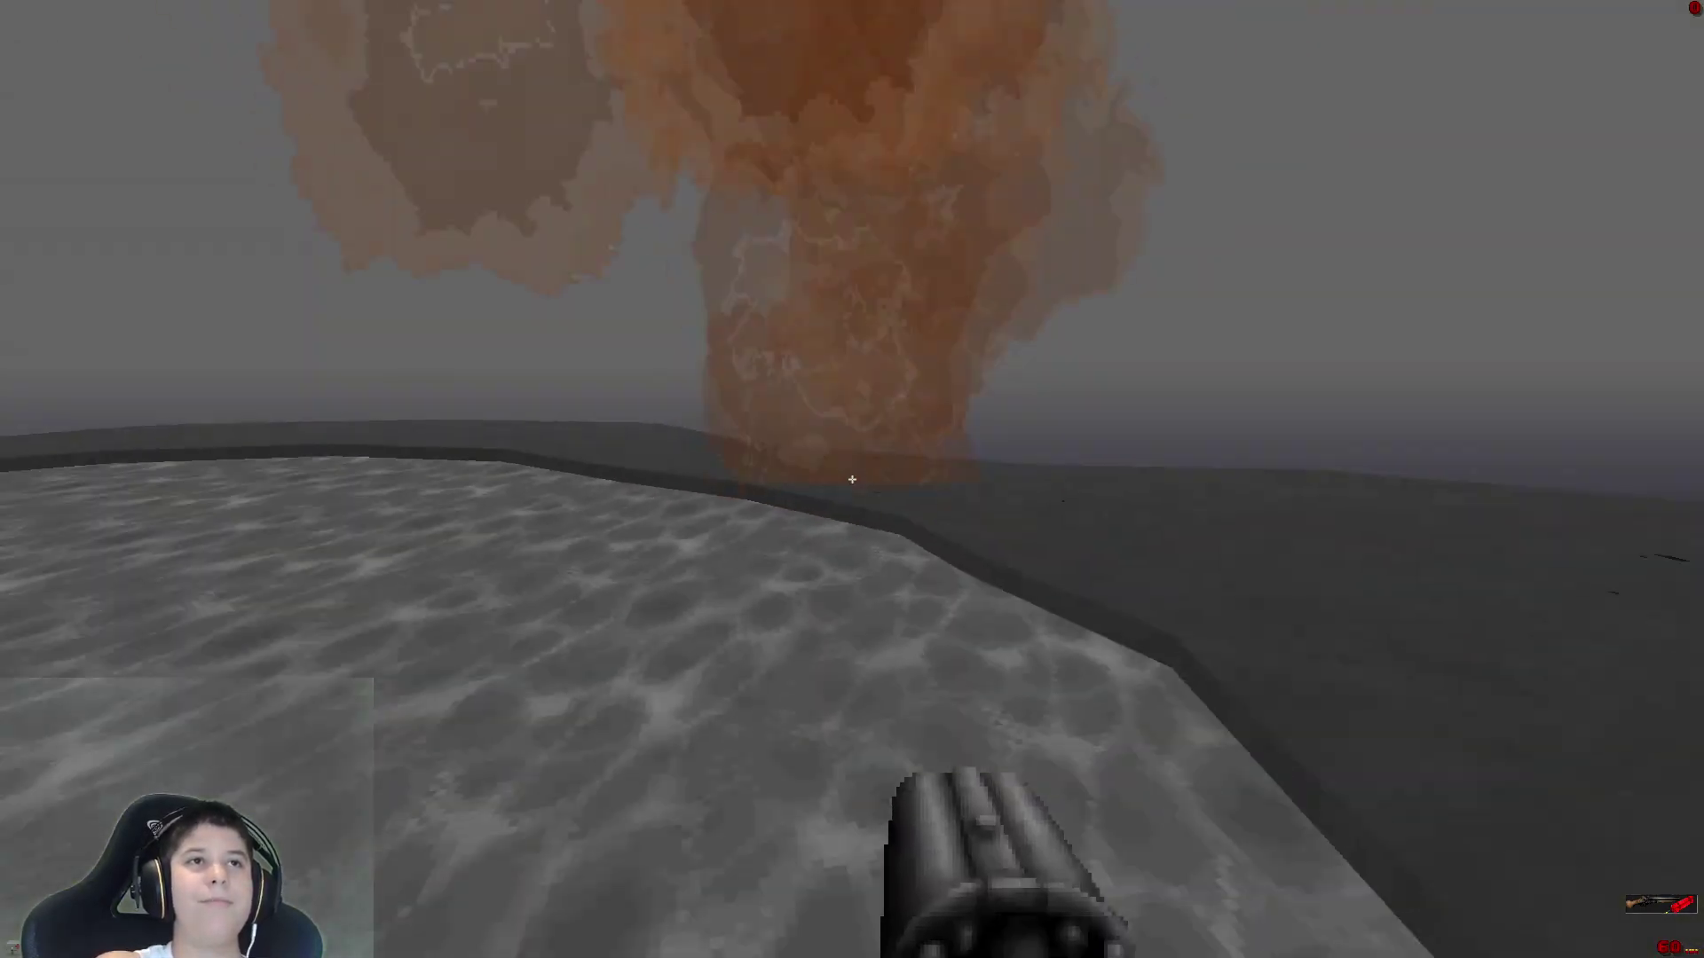
Walk along the pool edge past the explosion and blow up the reddish floating head.
key(w)
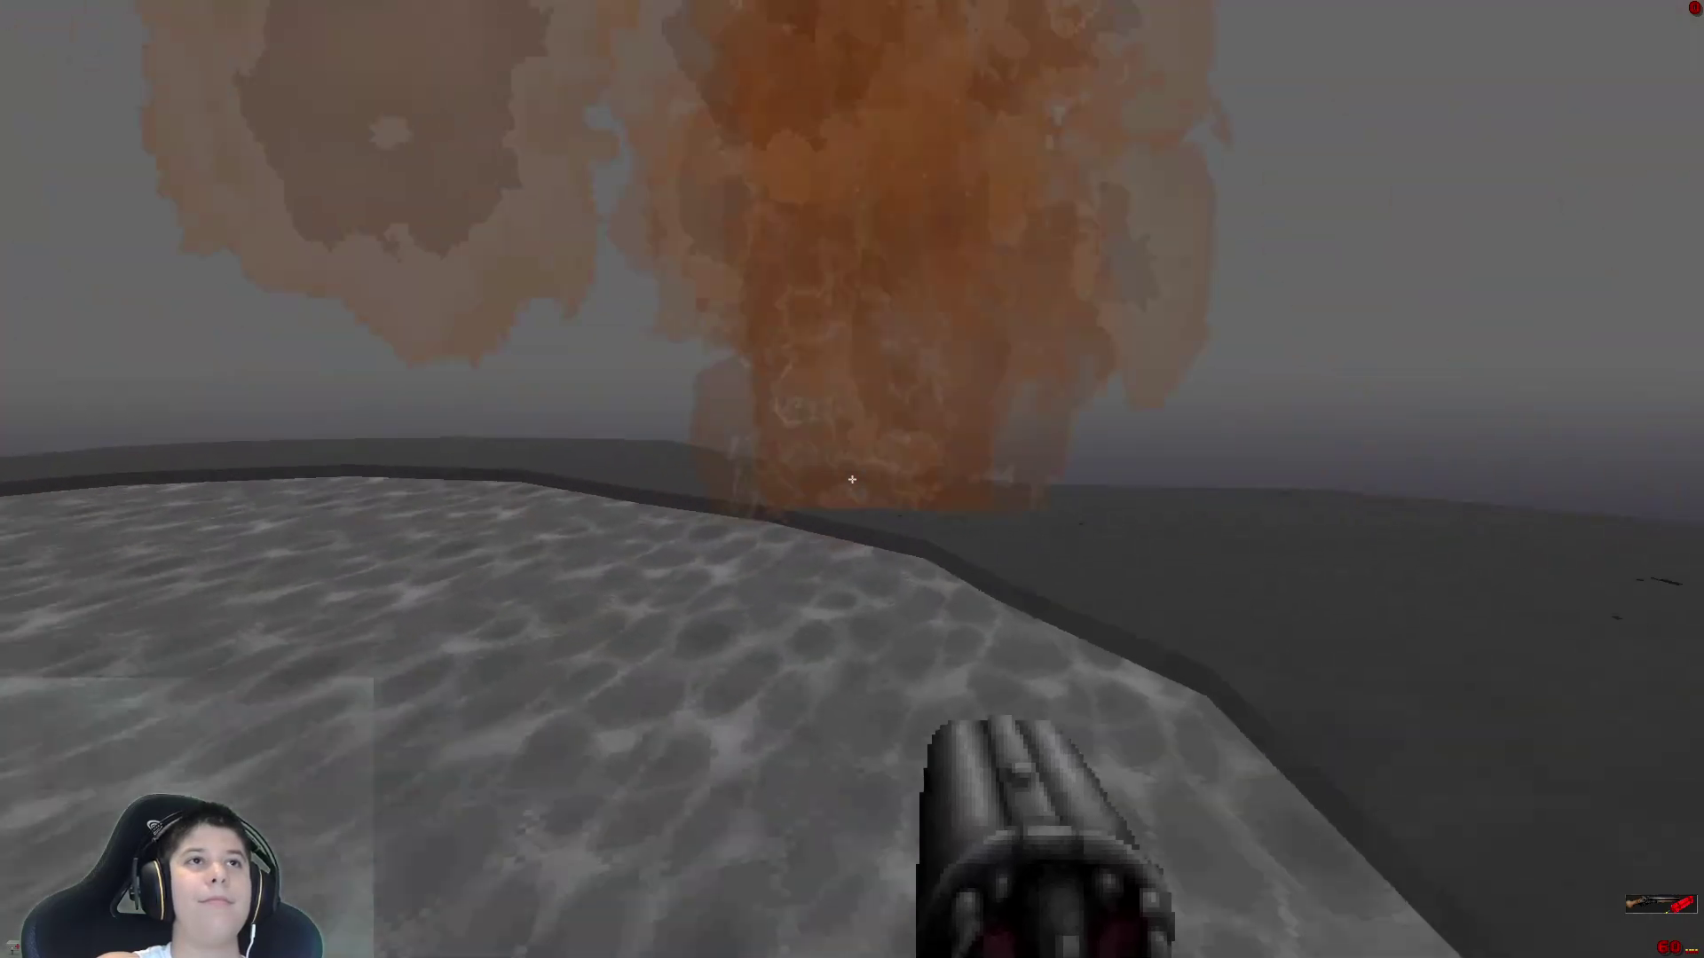
key(w)
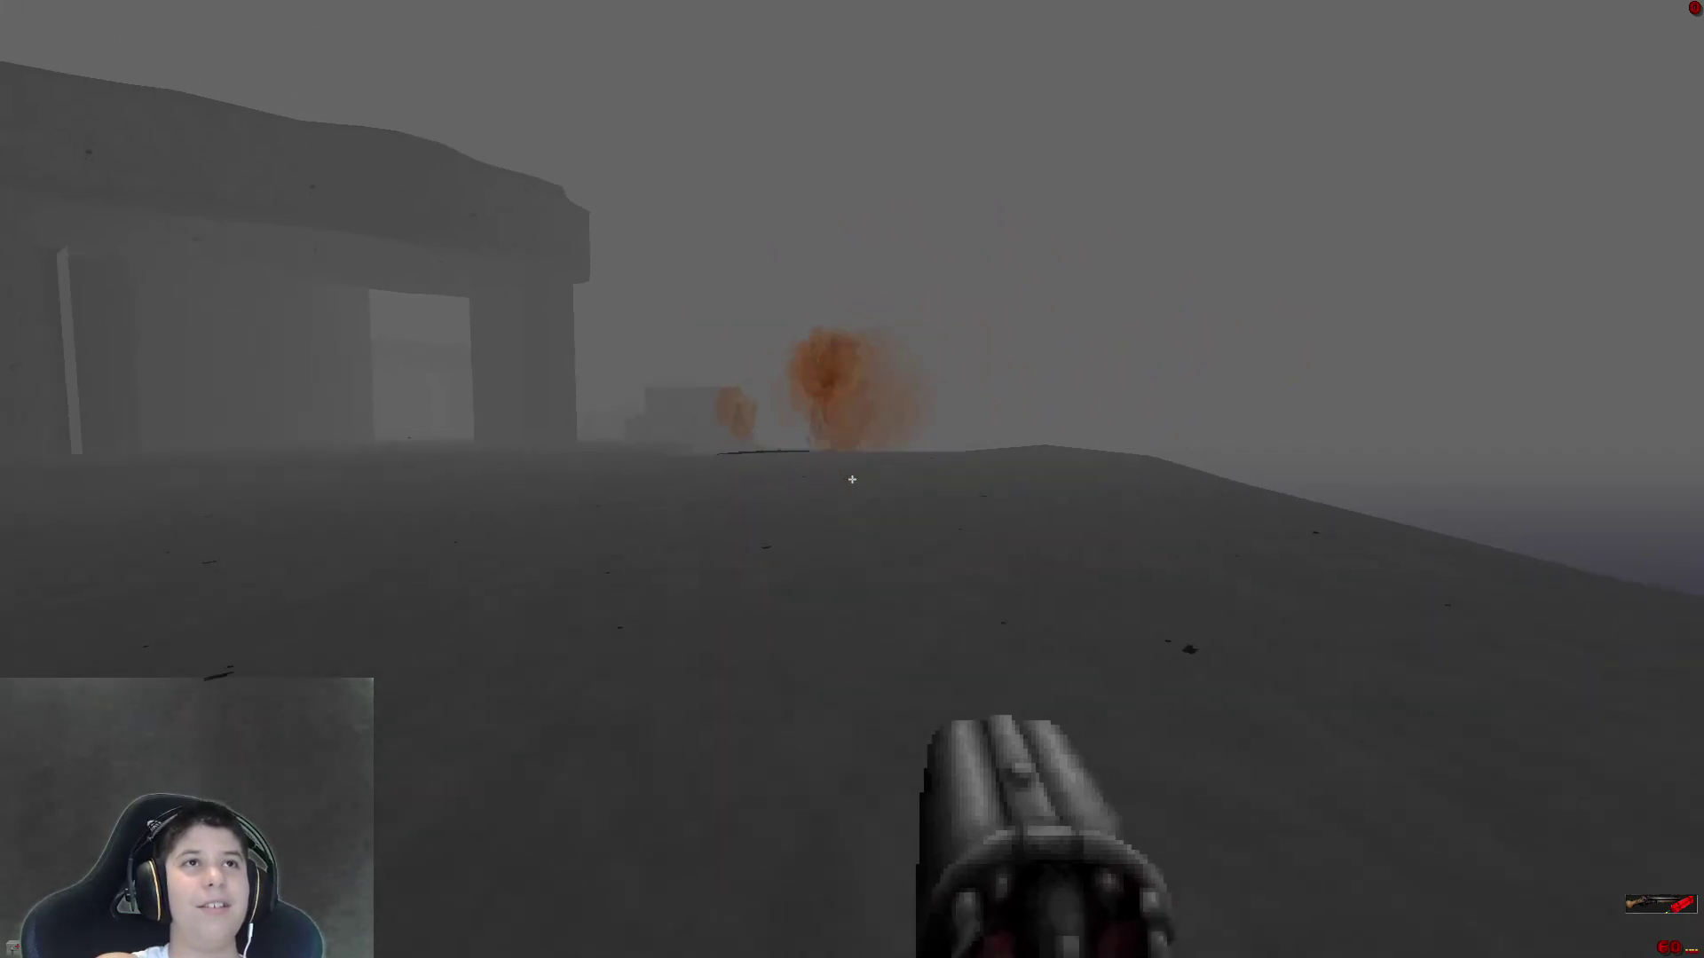
key(w)
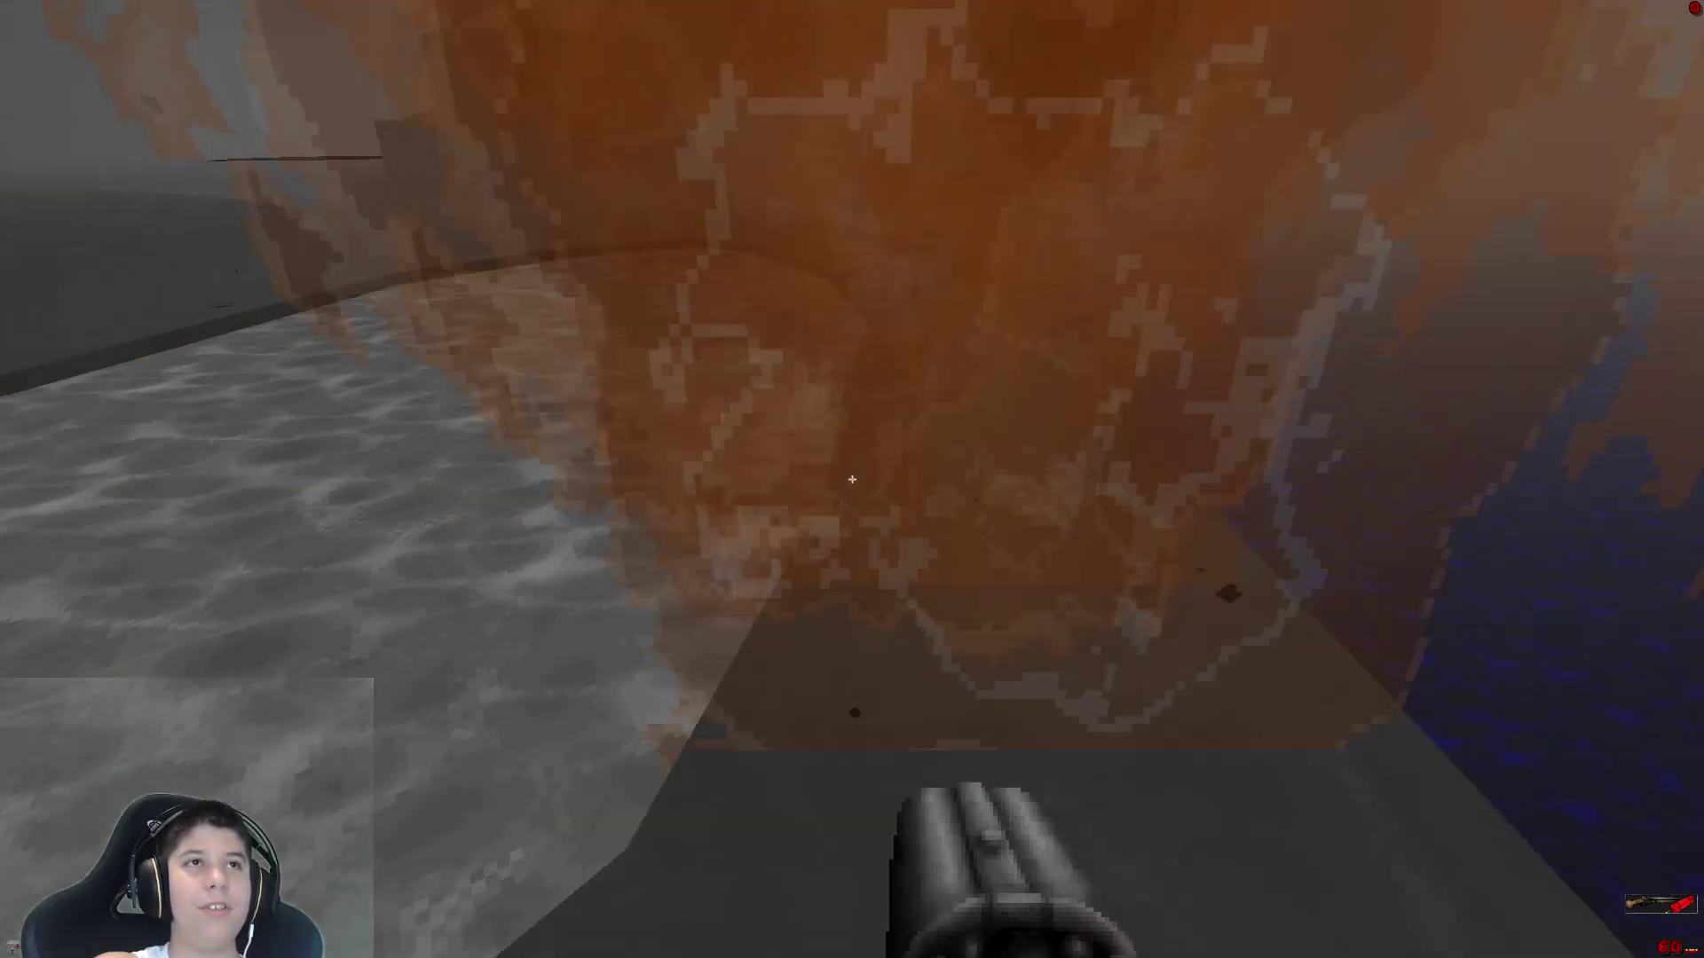
key(w)
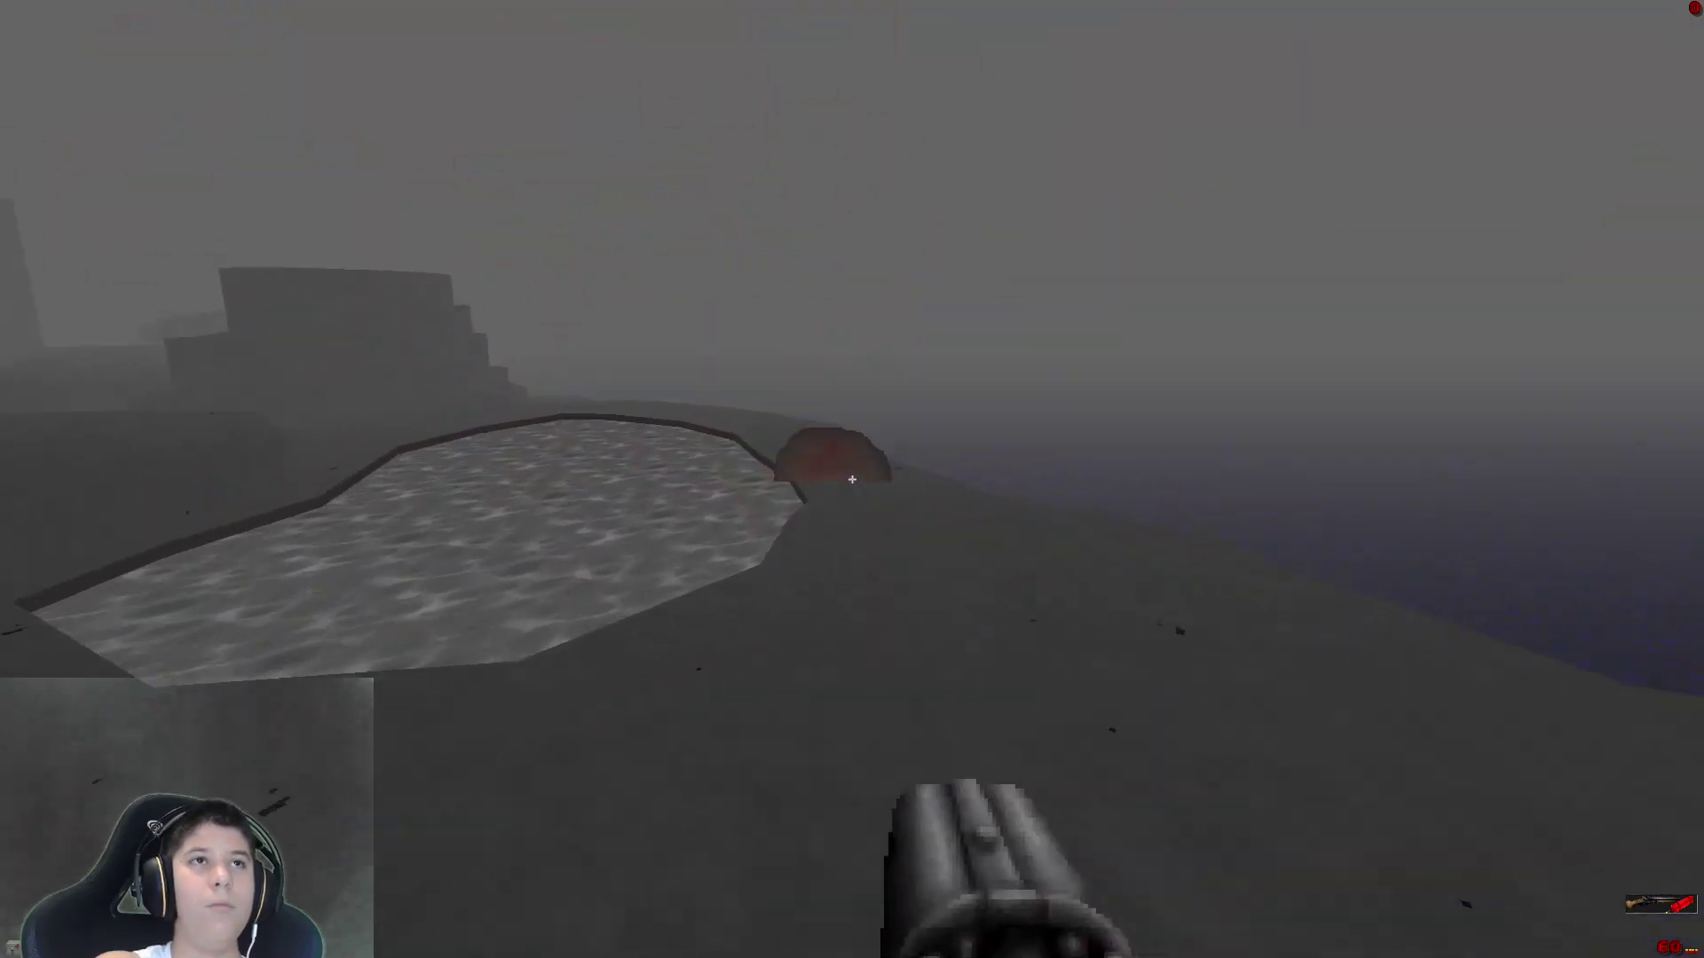
click(852, 479)
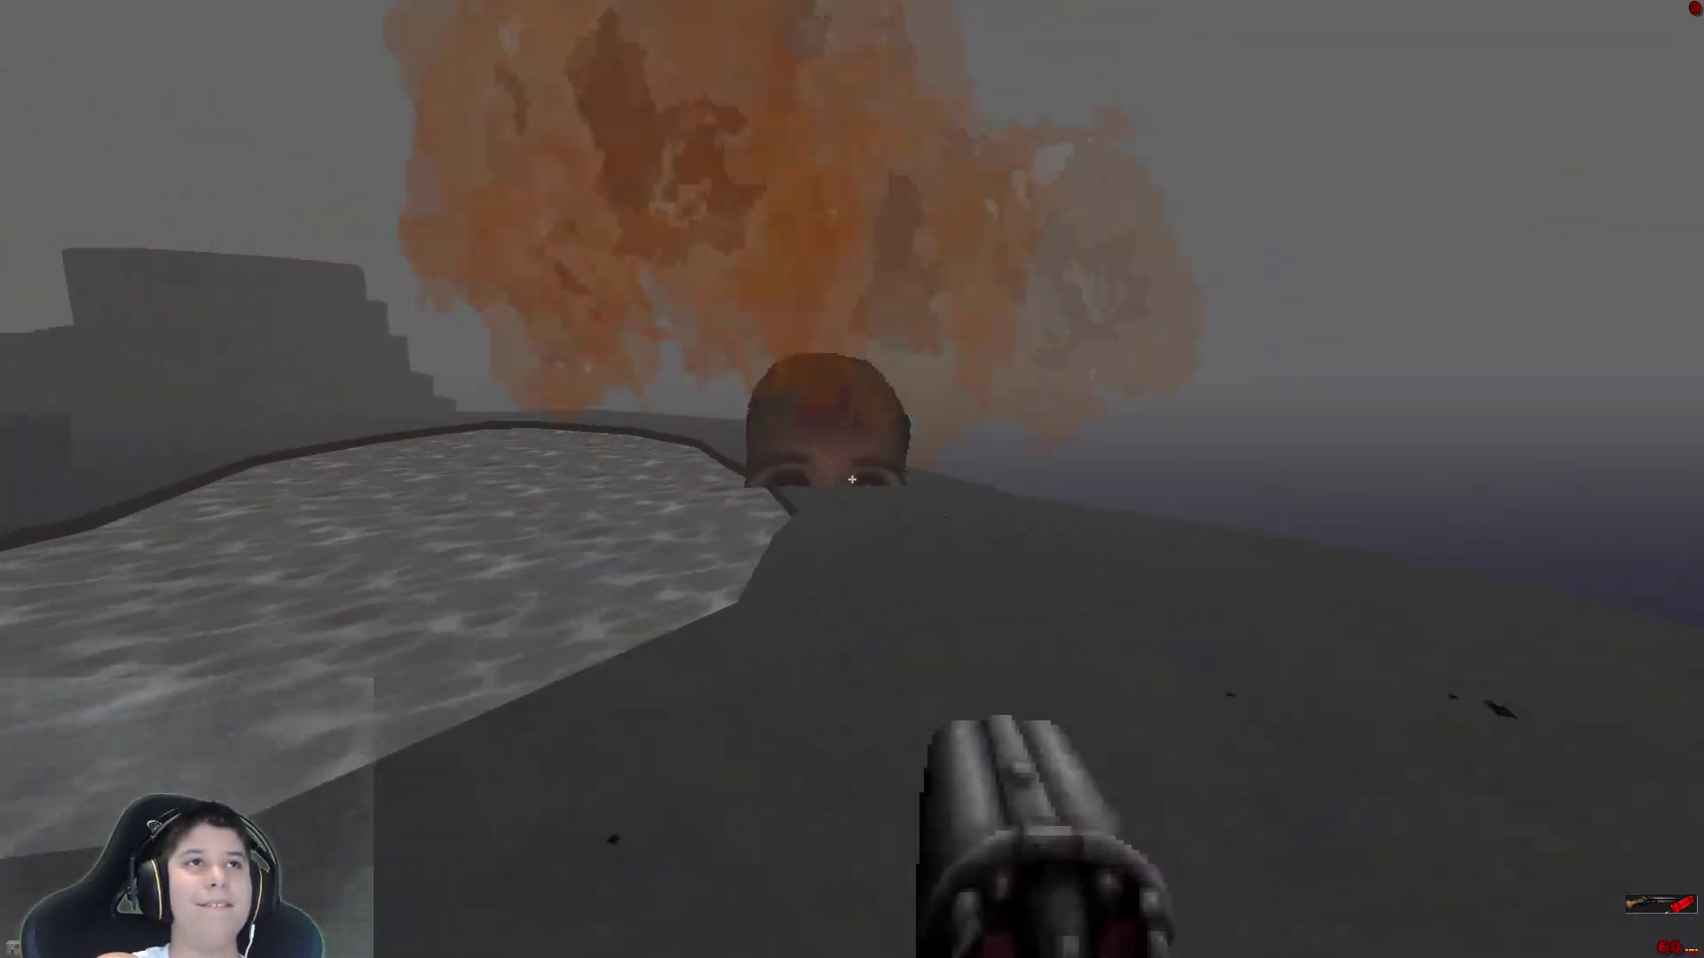
Ready a pipe bomb, cross the pool firing at the tall block, and exit through the stone archway.
key(6)
key(w)
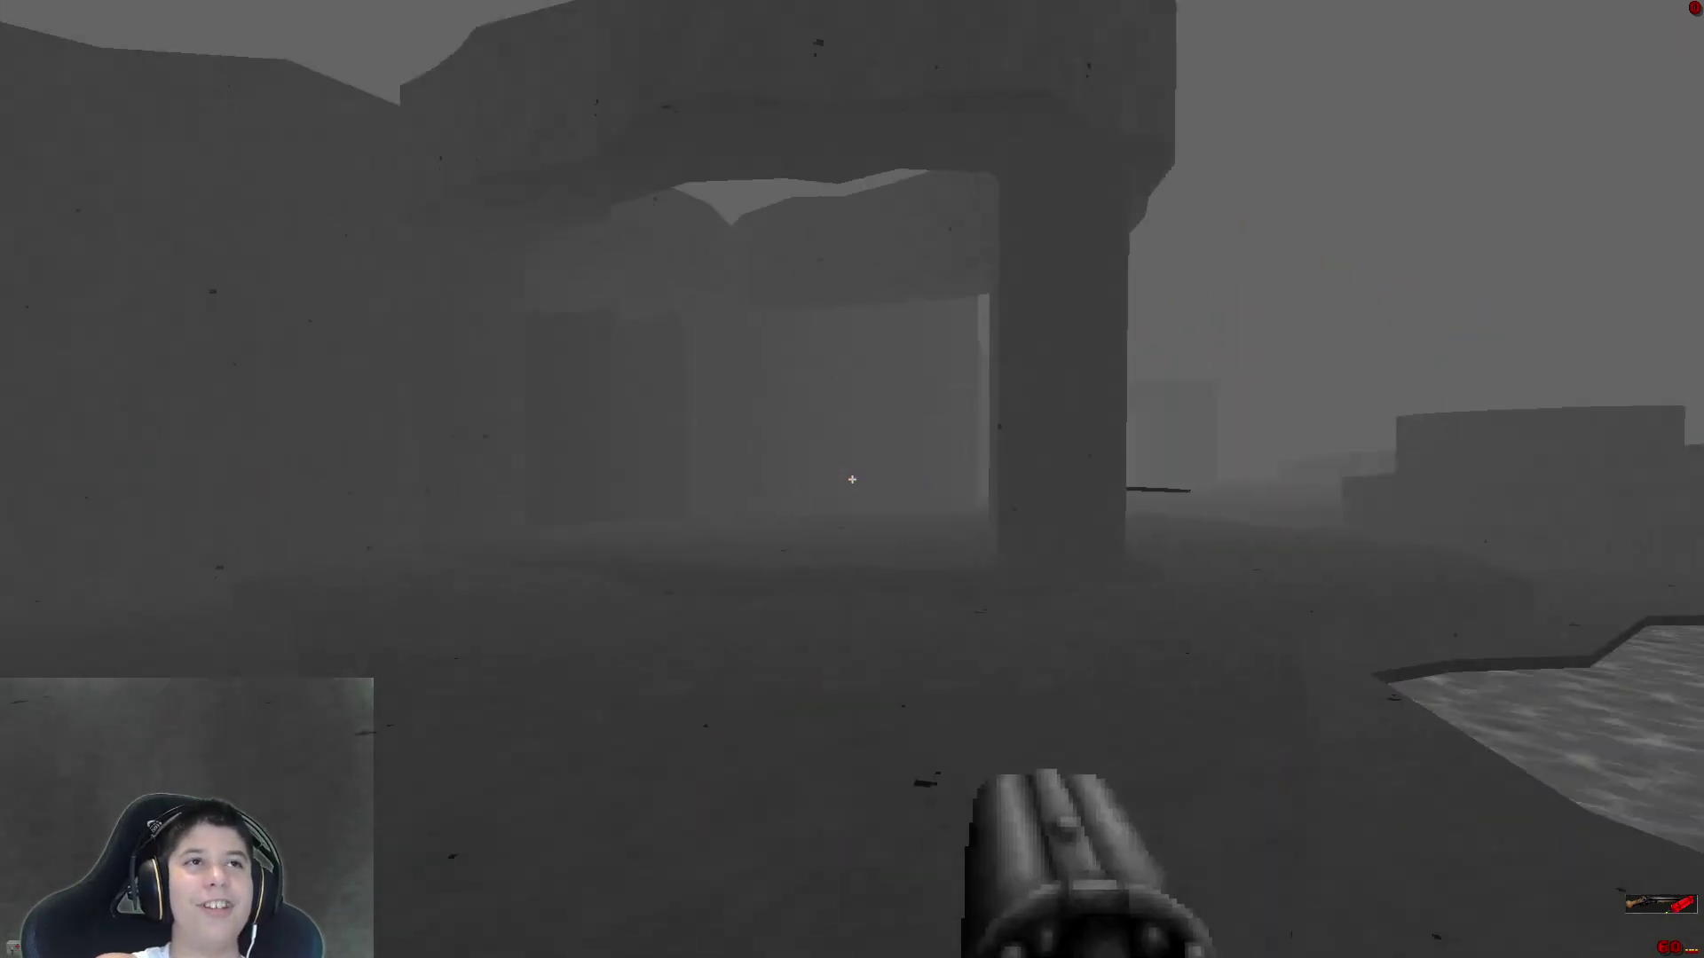
key(w)
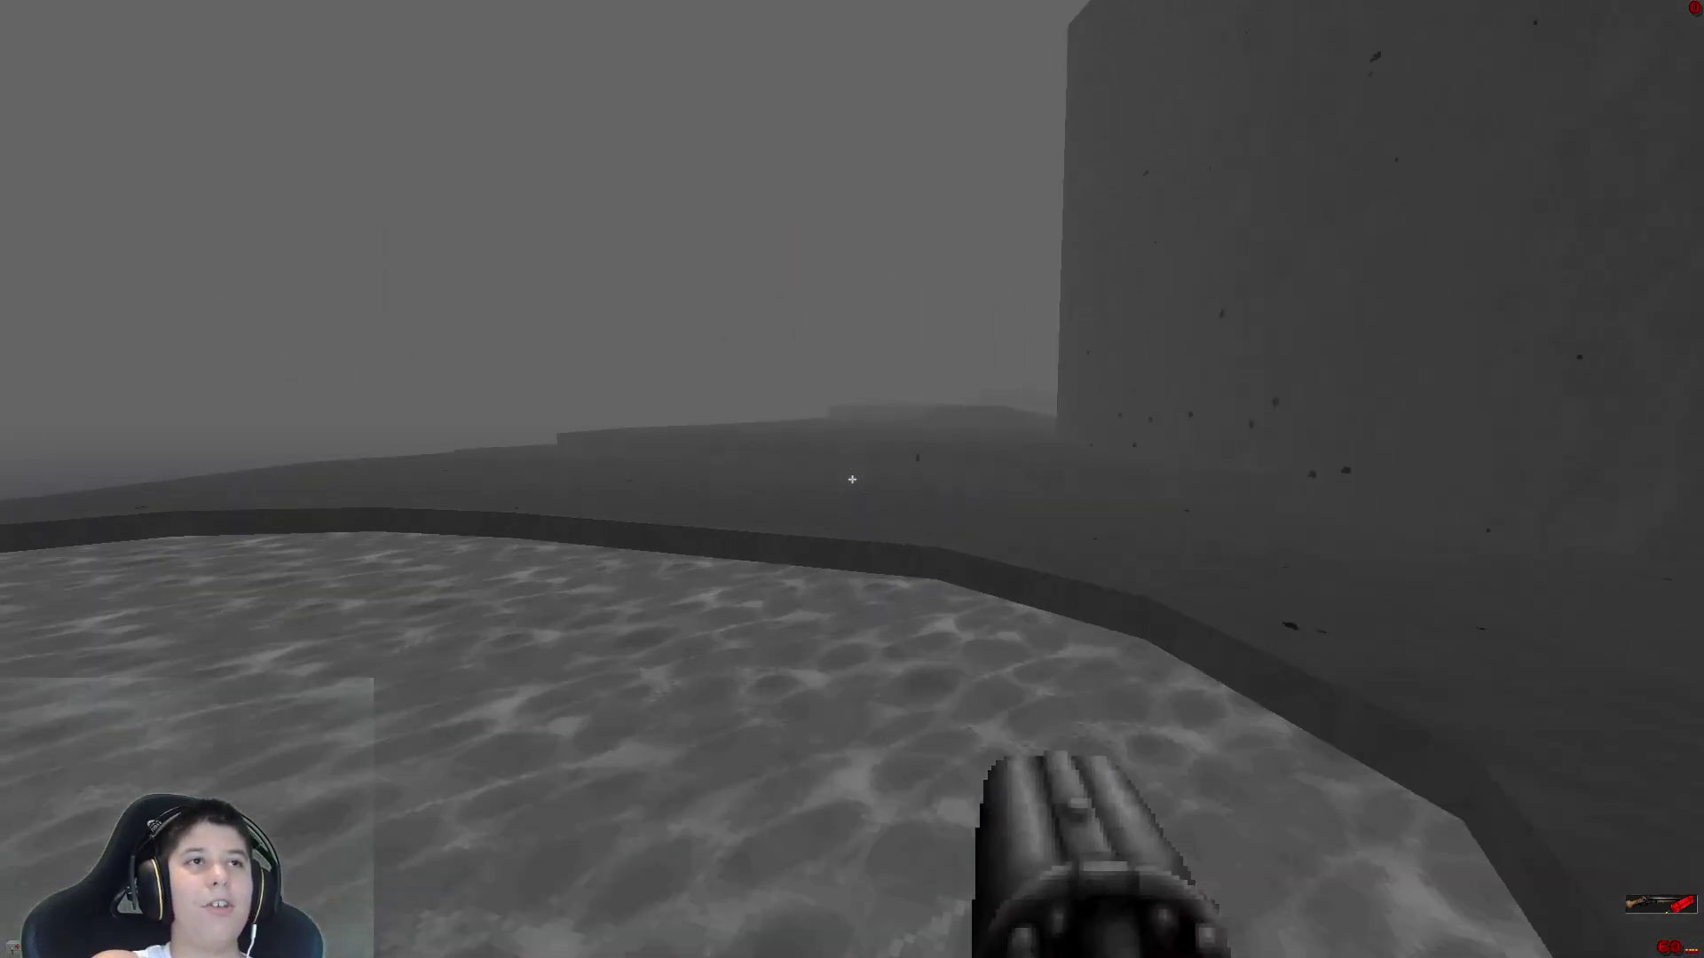
click(853, 479)
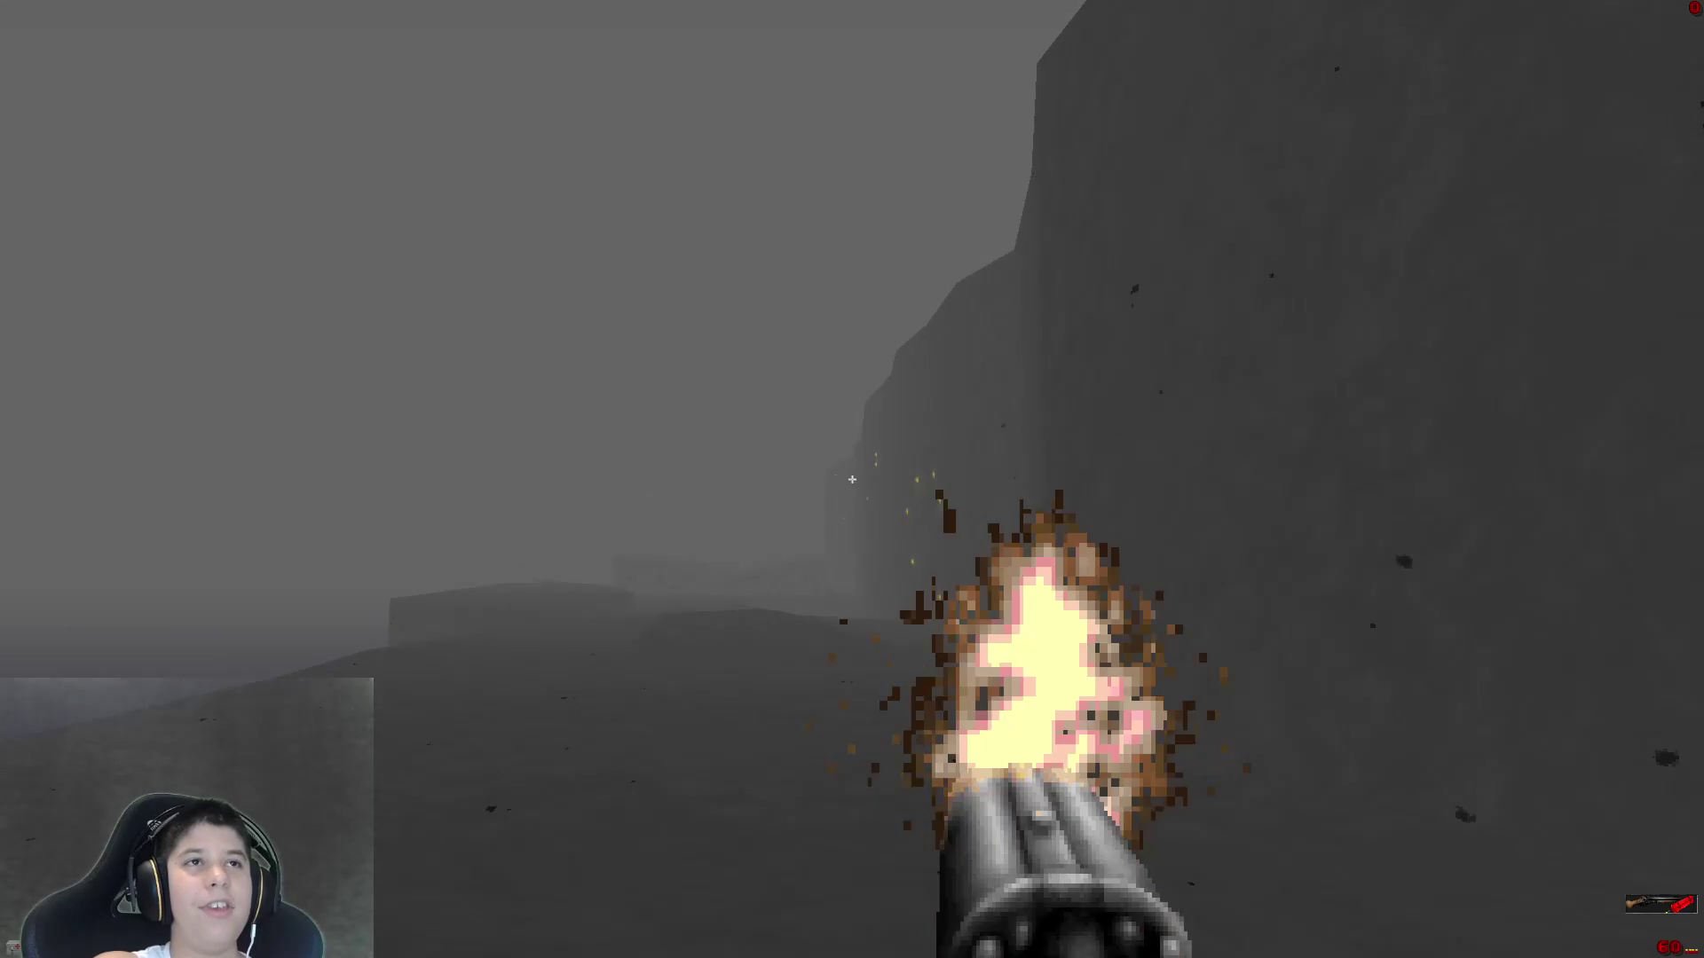
key(3)
key(4)
click(852, 480)
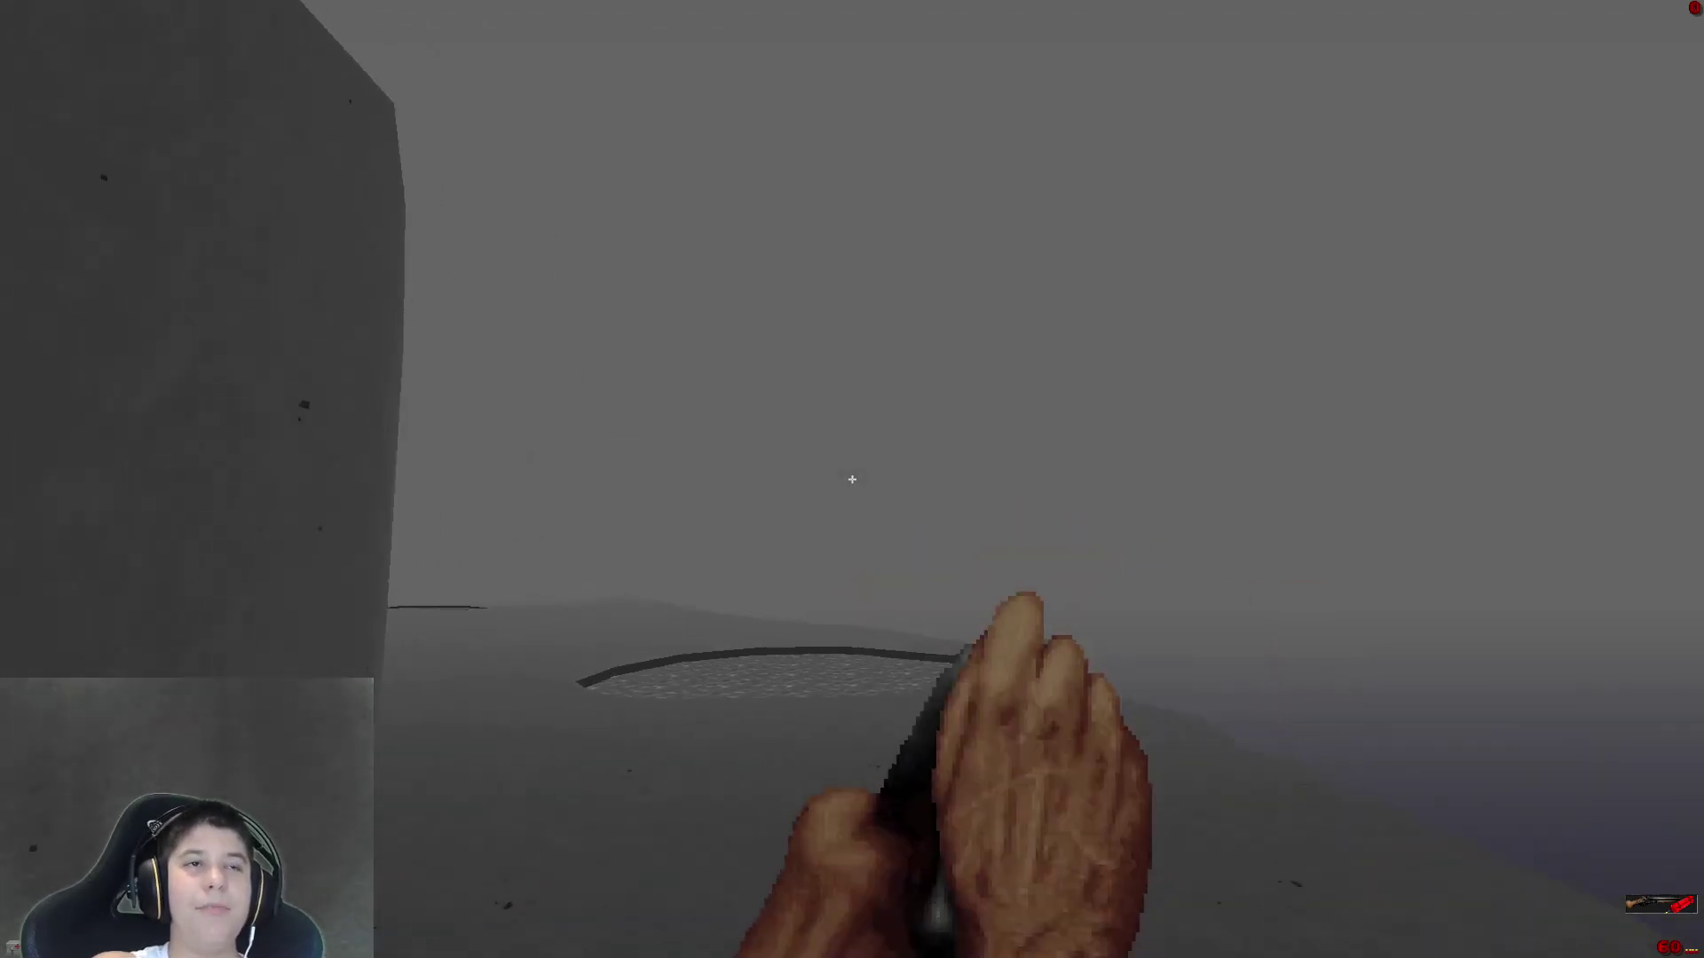
key(w)
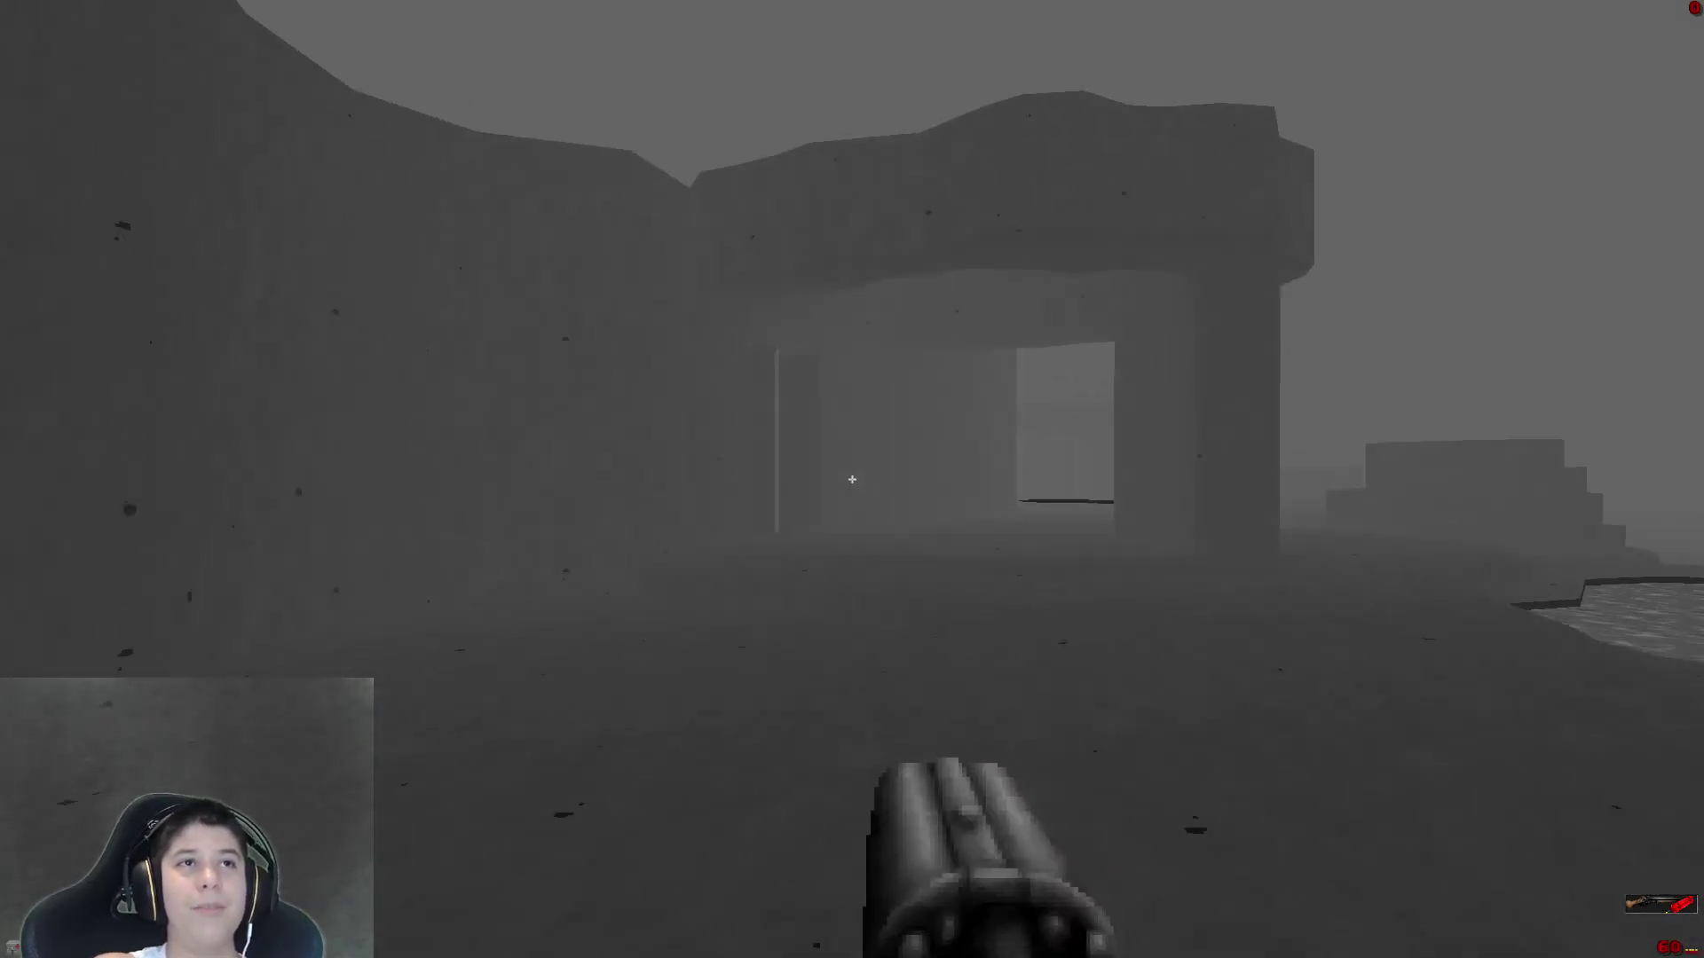
key(w)
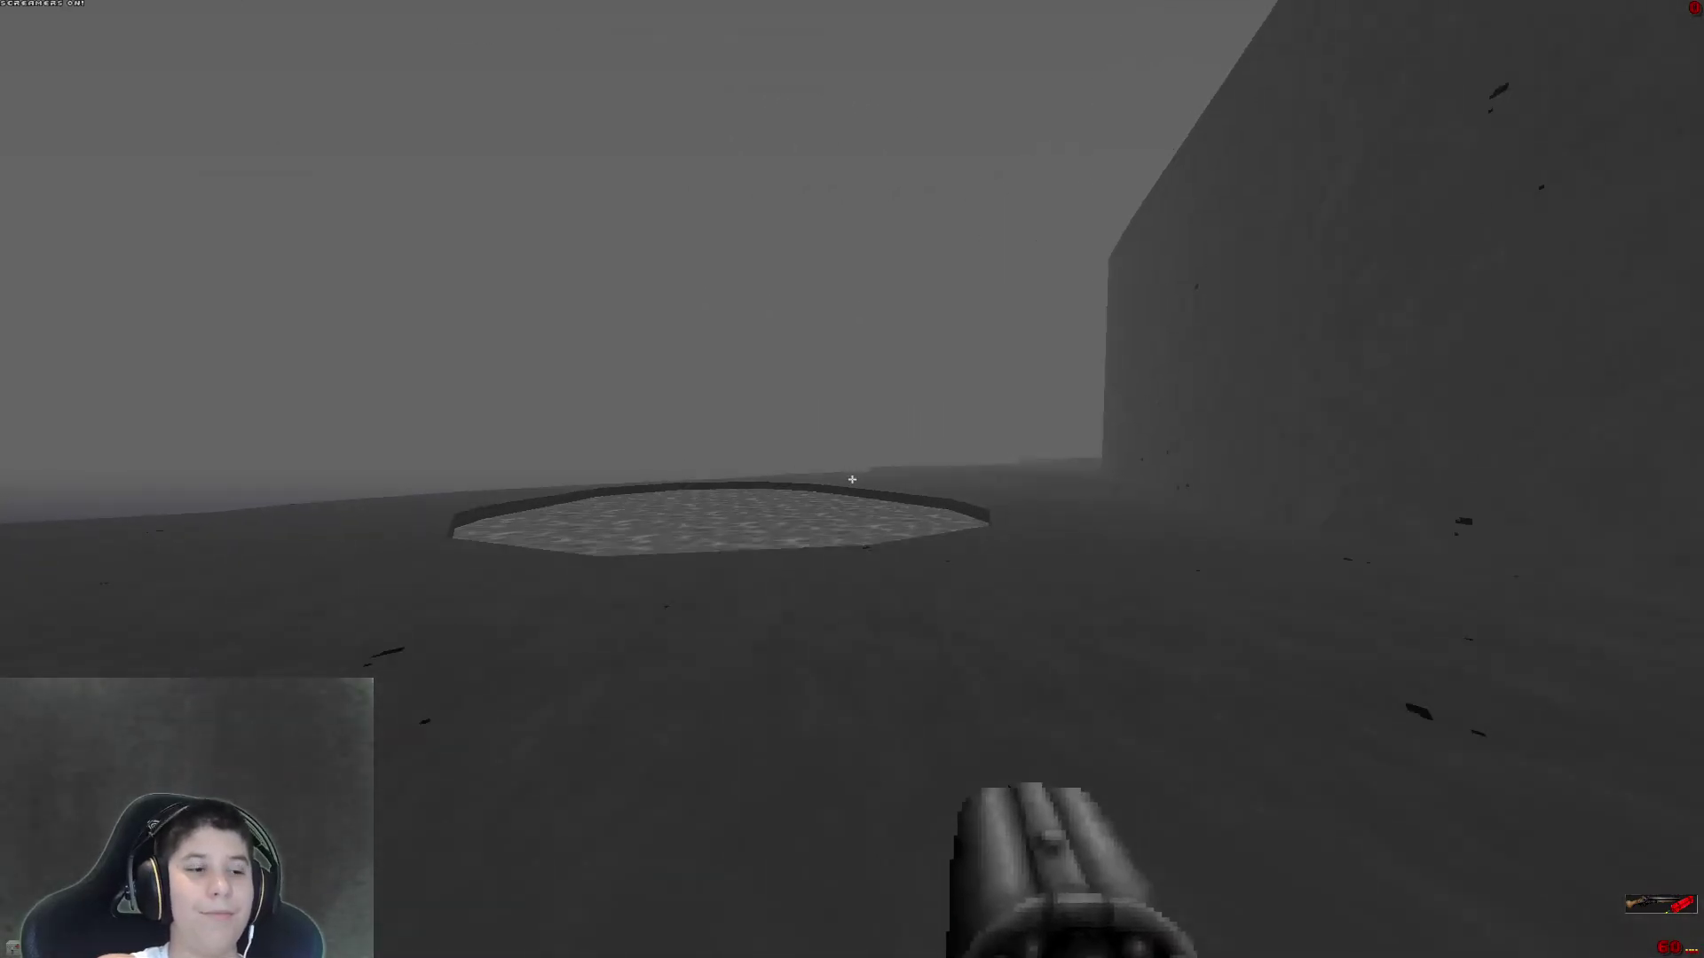
Cross the water pool, follow the cliff wall, and drop down the foggy ledges to lower ground.
key(w)
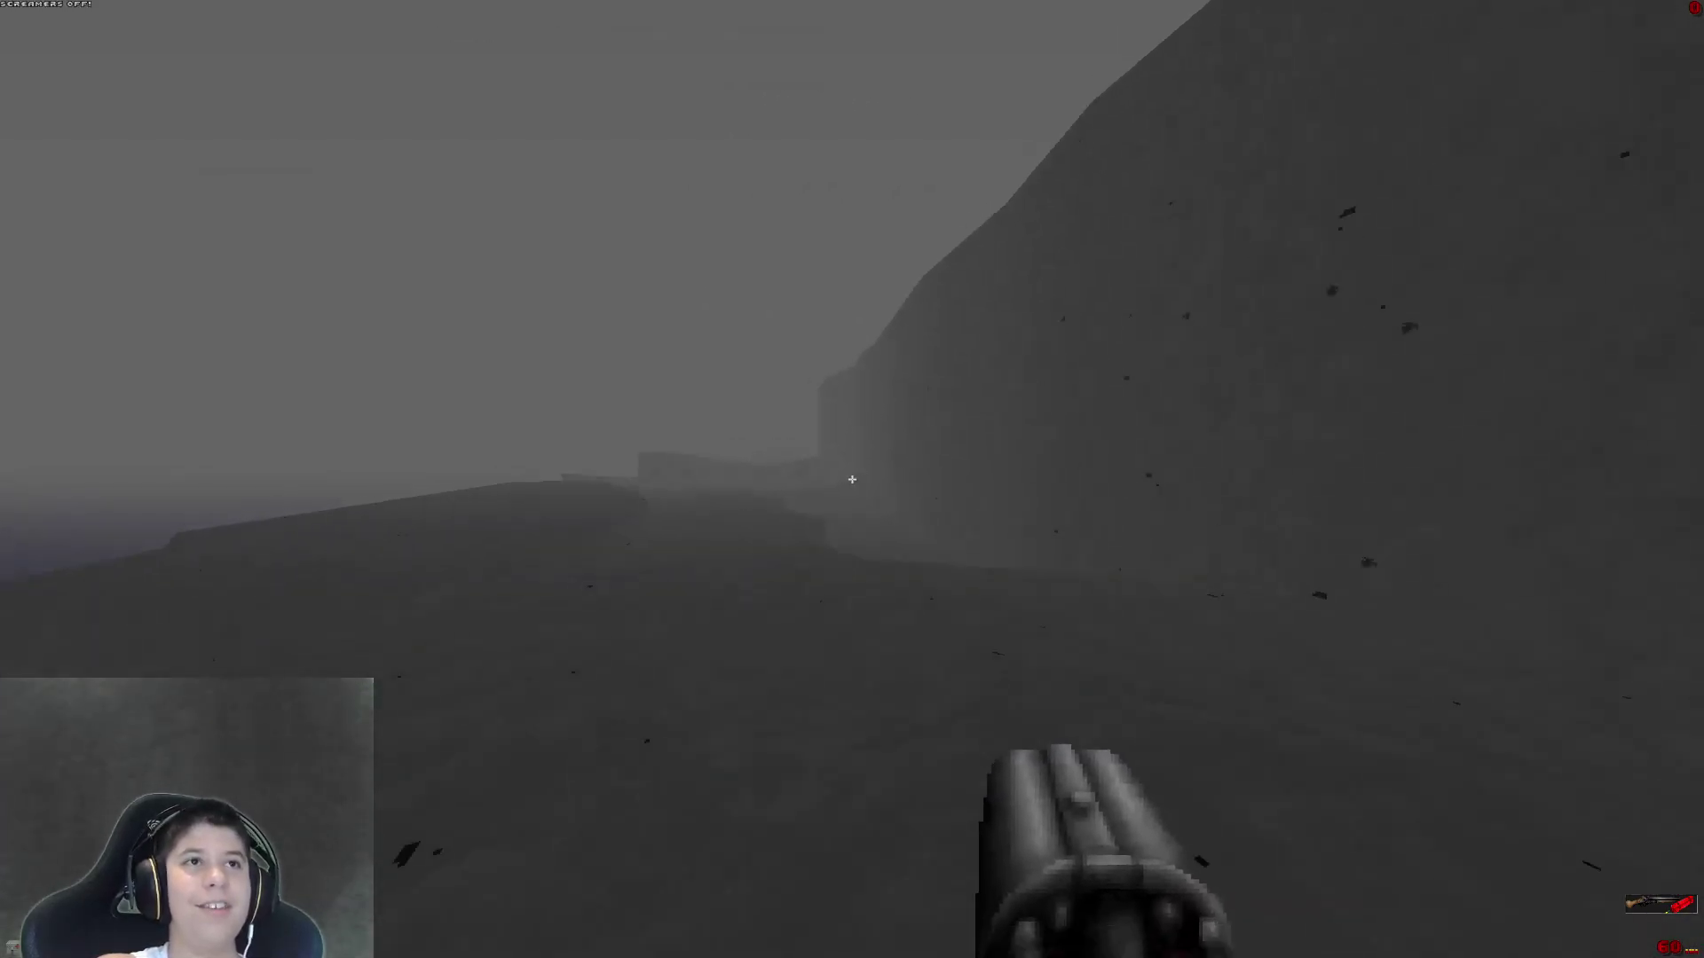
key(w)
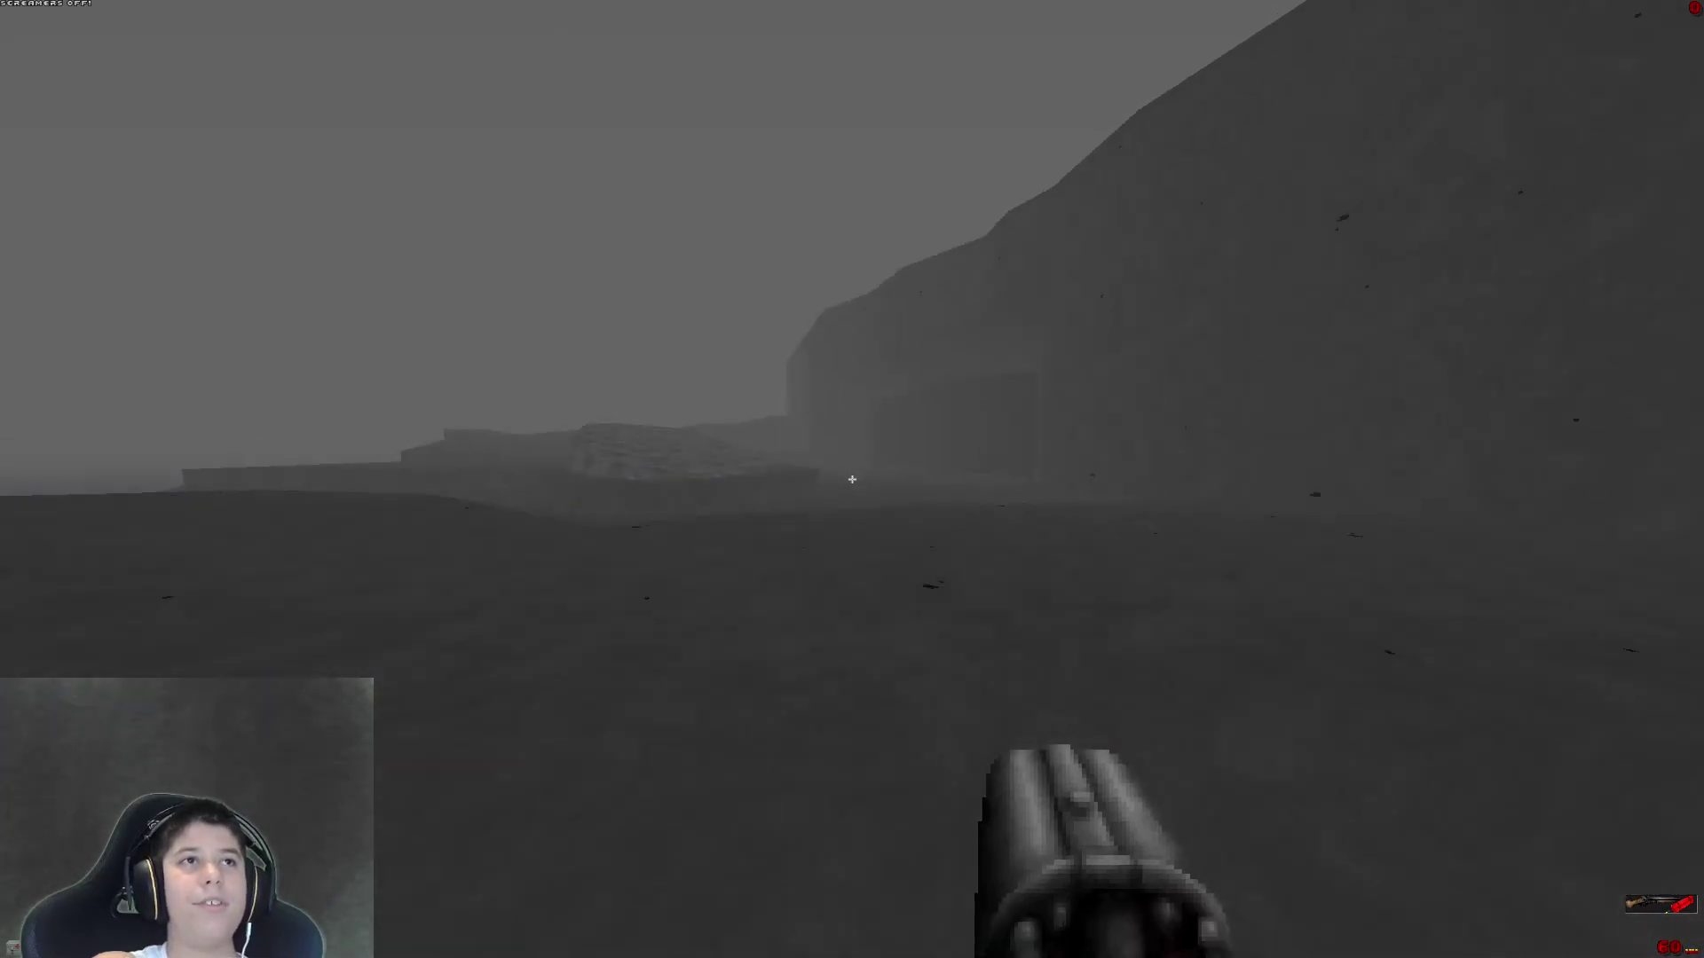
key(w)
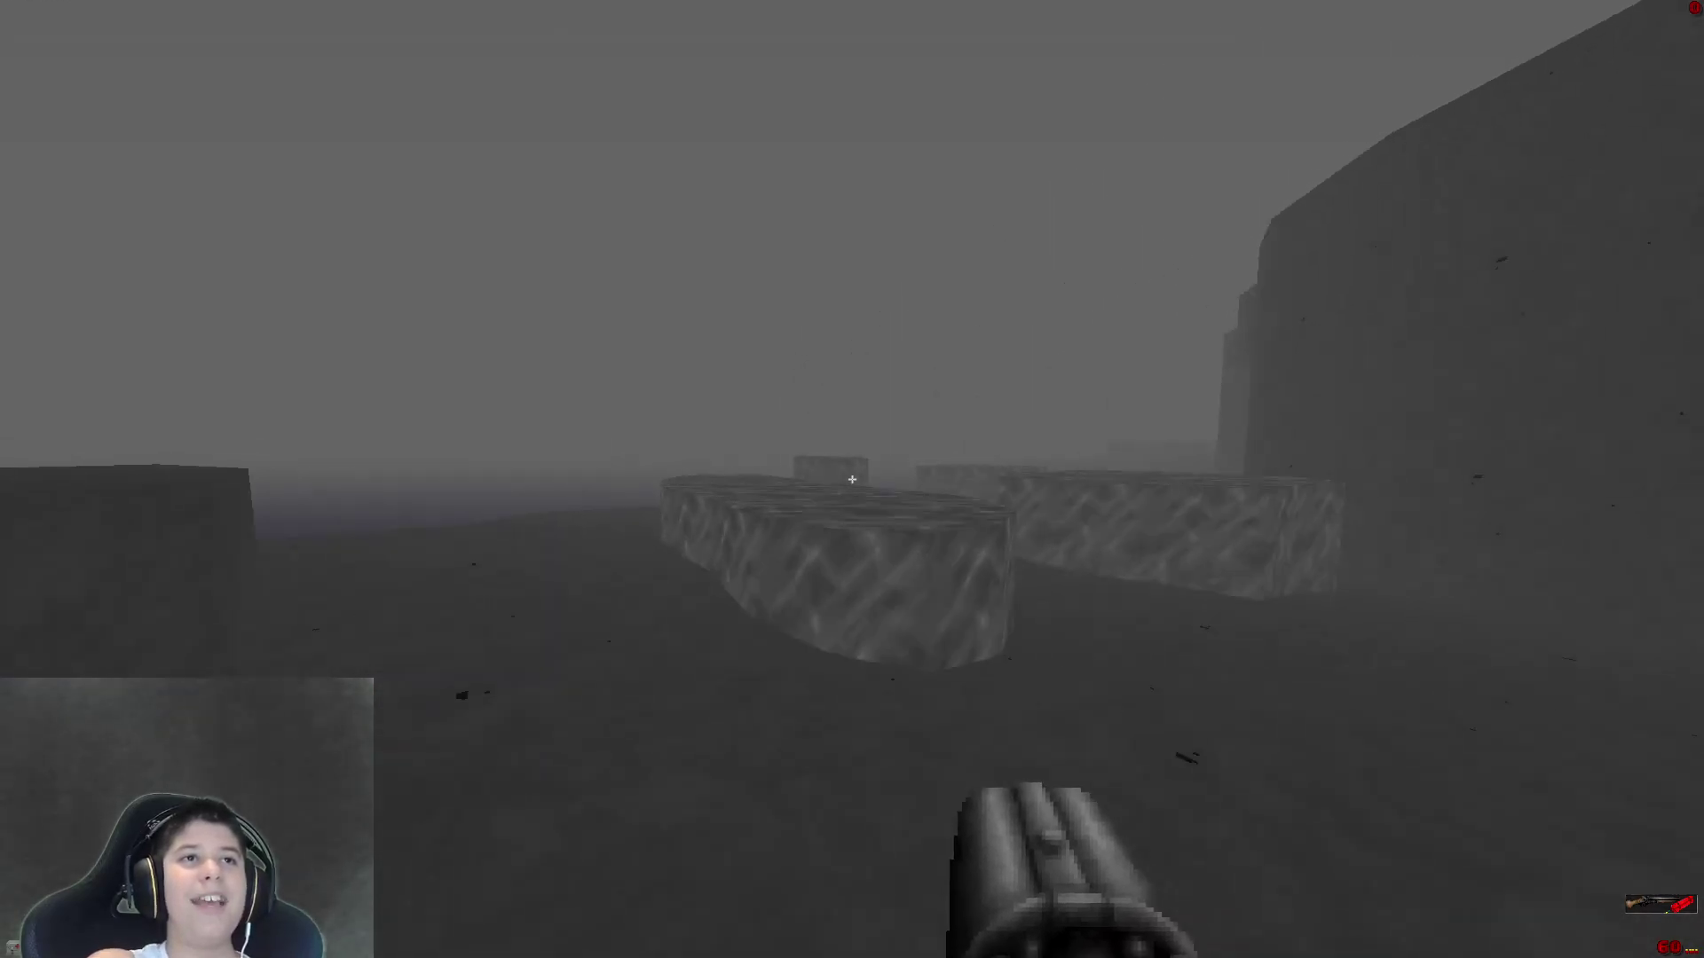
key(w)
key(w)
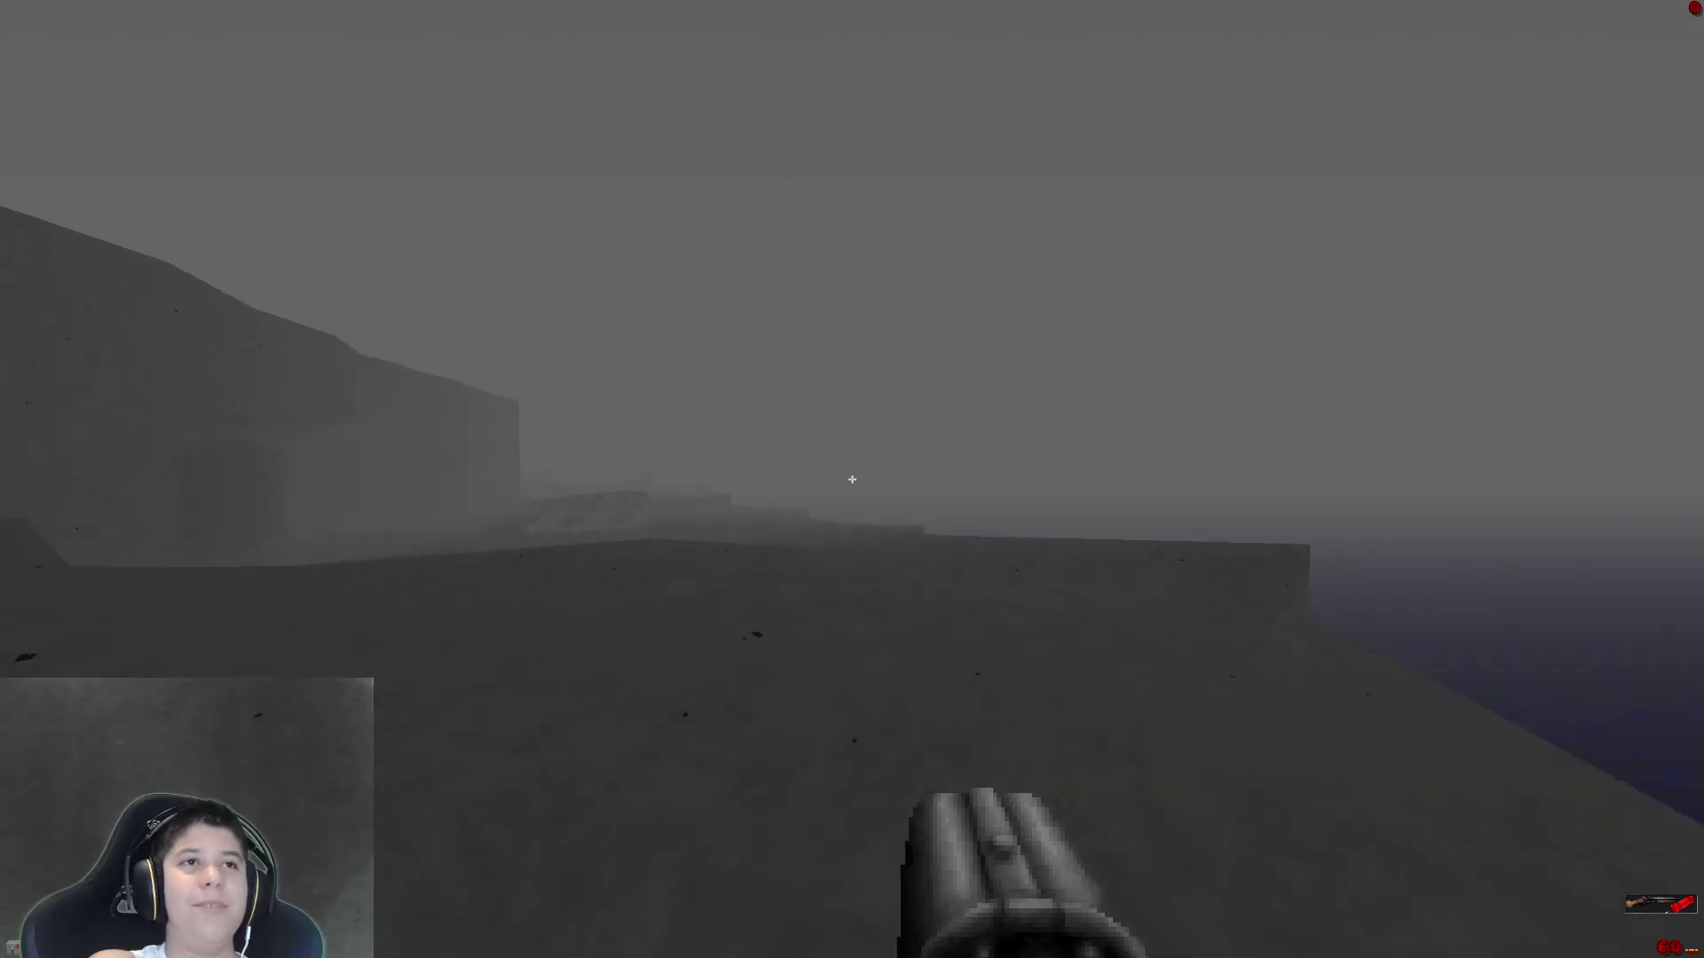
key(w)
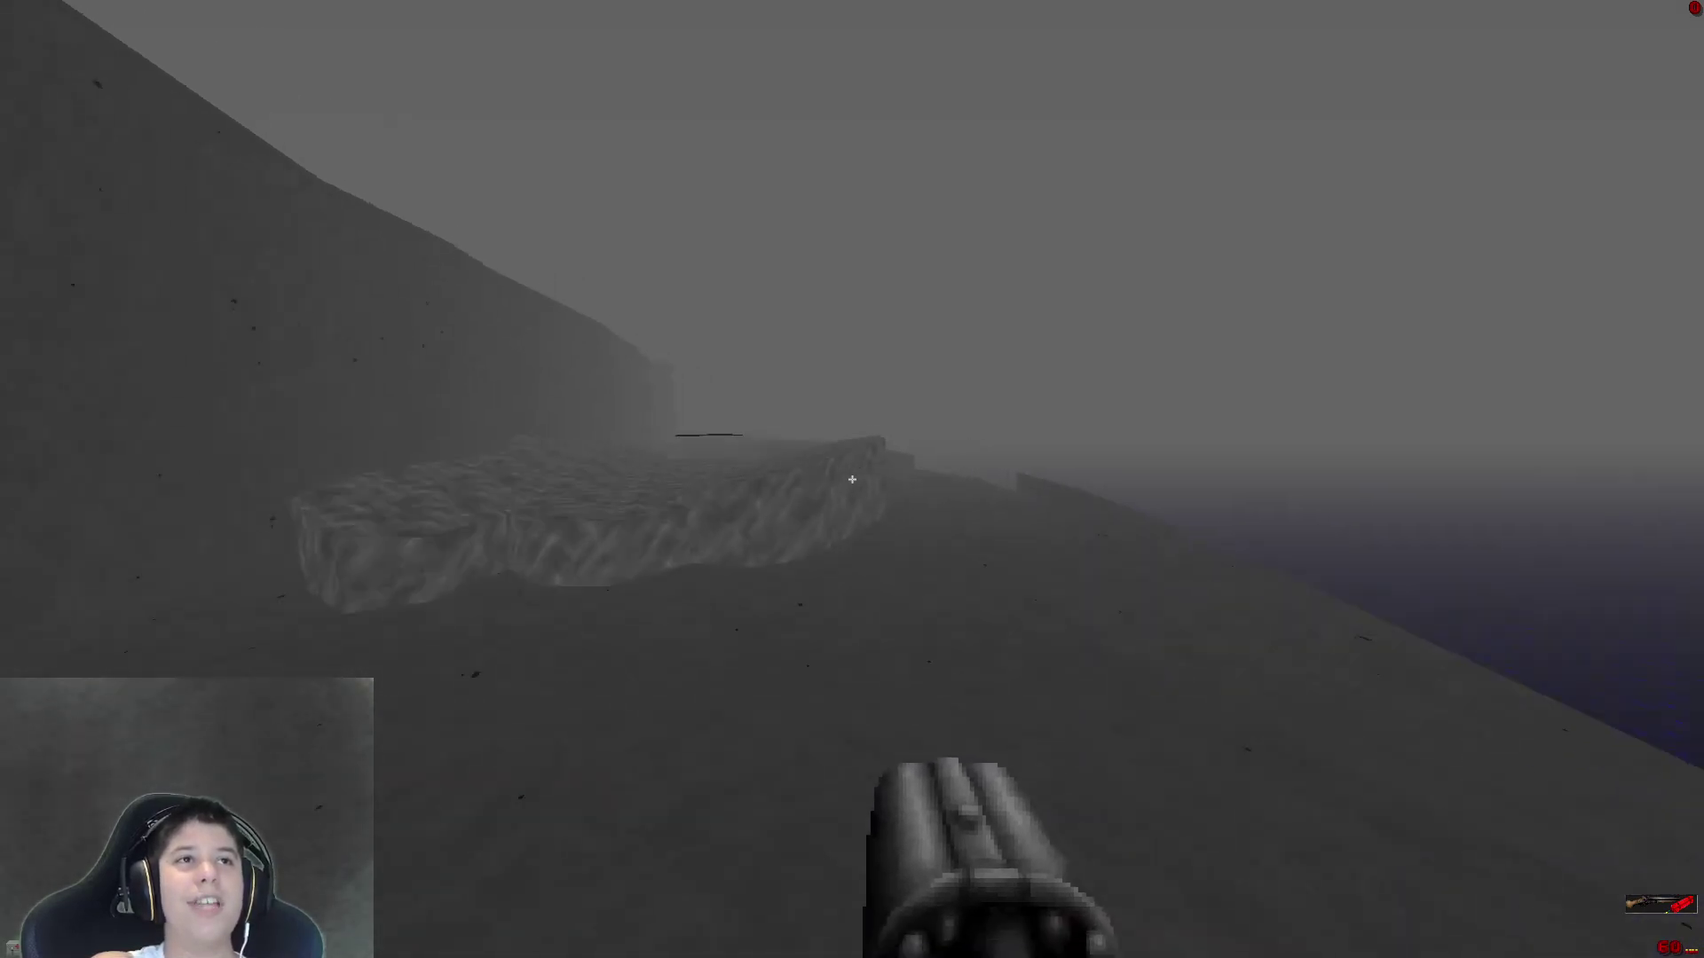
key(w)
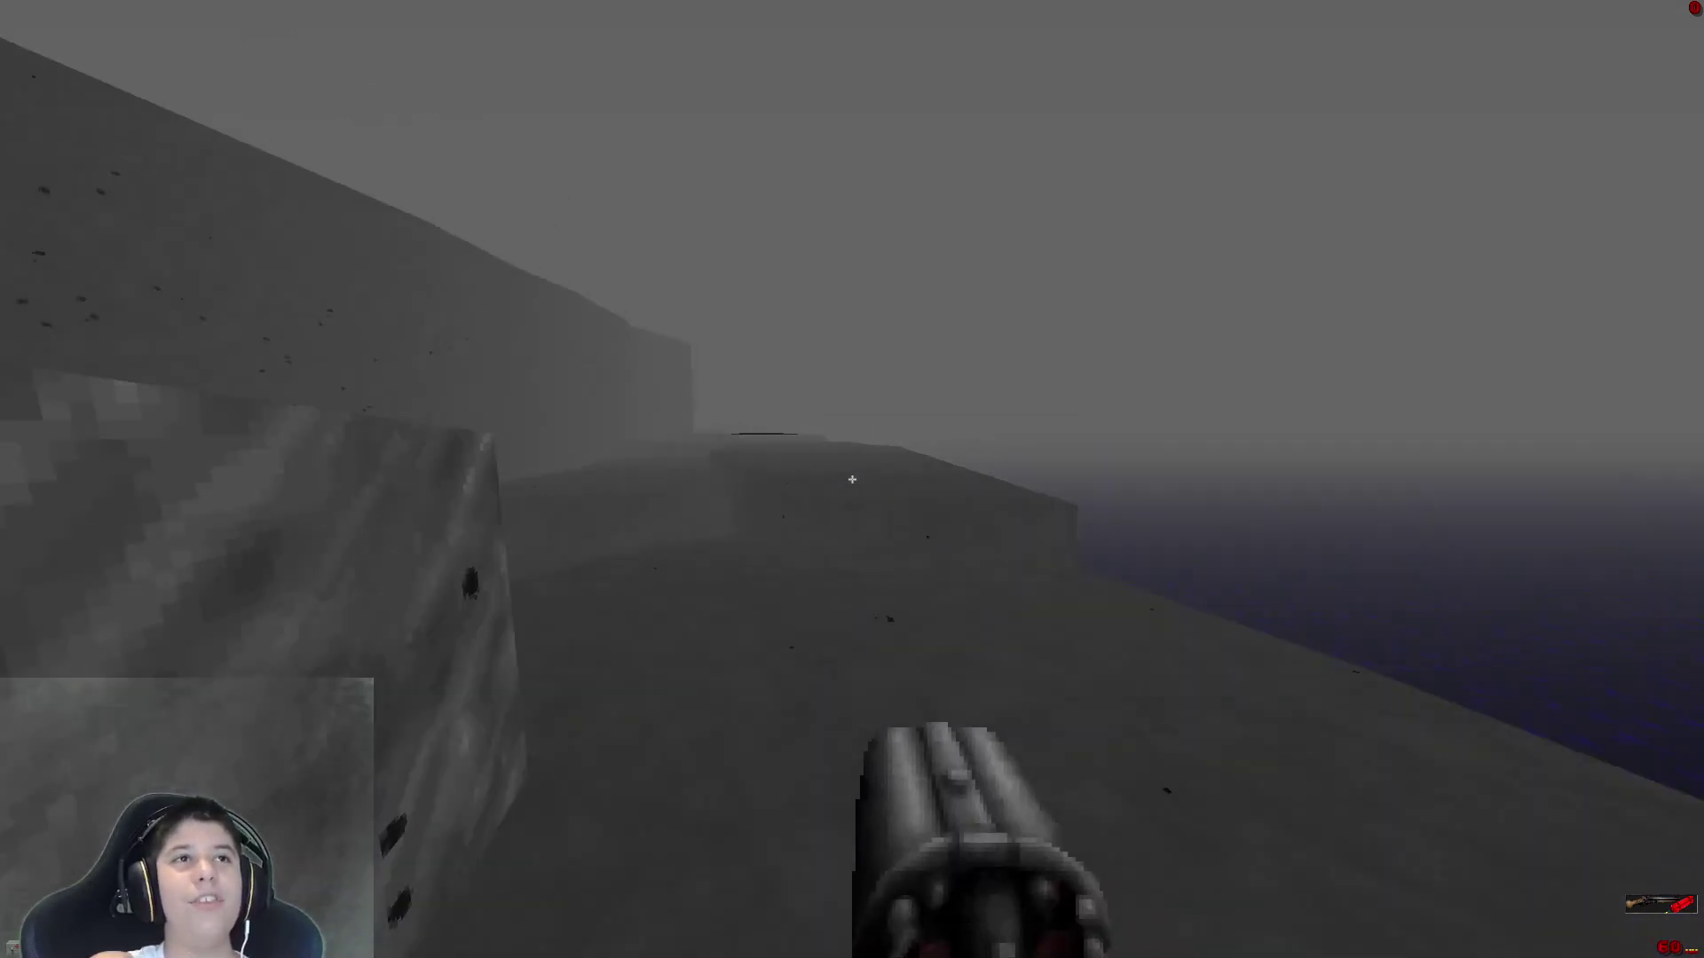
key(w)
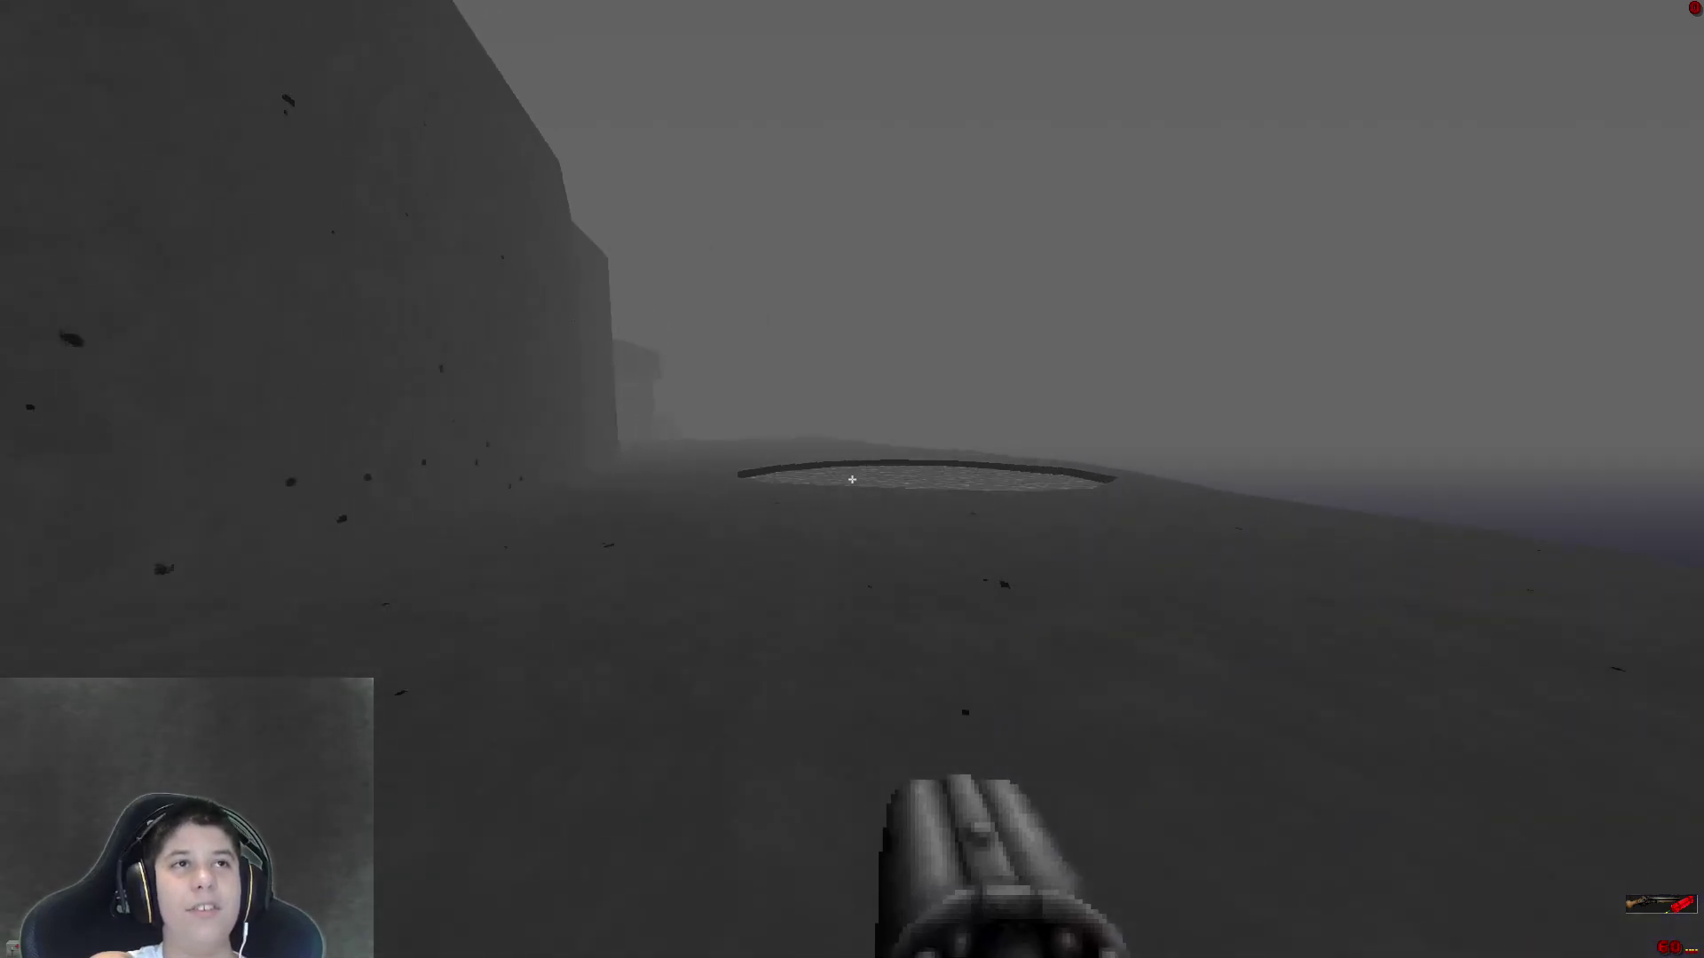
Walk past the pool through the dark cliff corridor onto open ground by the cliff wall.
key(w)
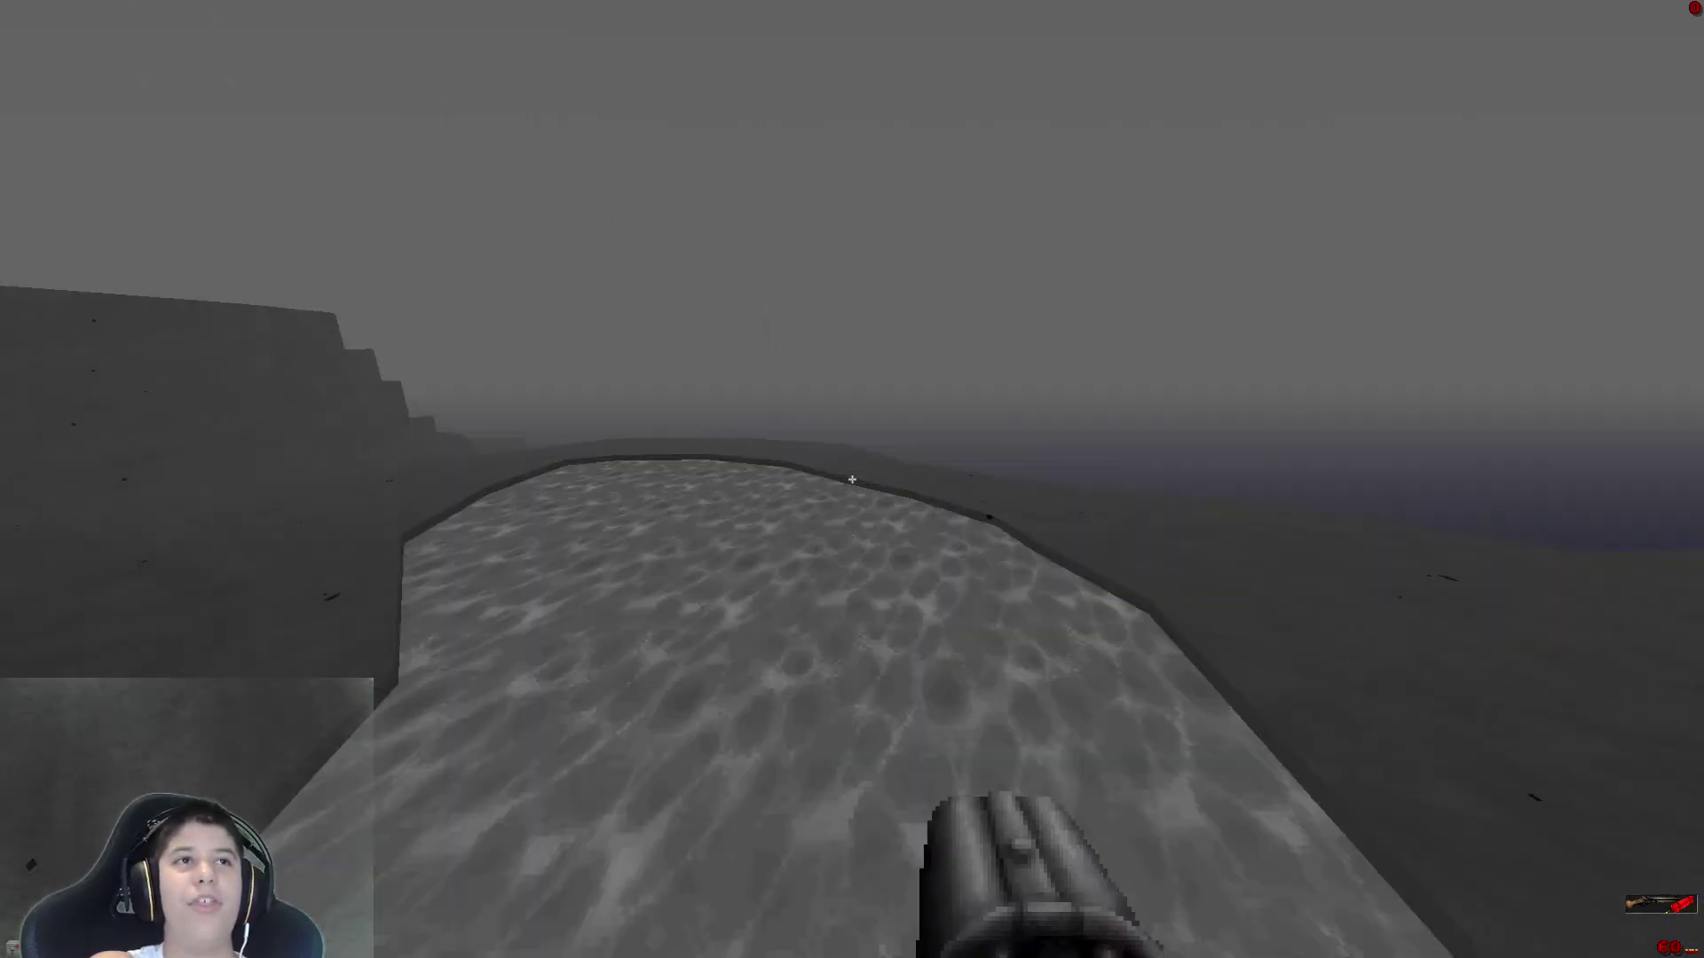
key(w)
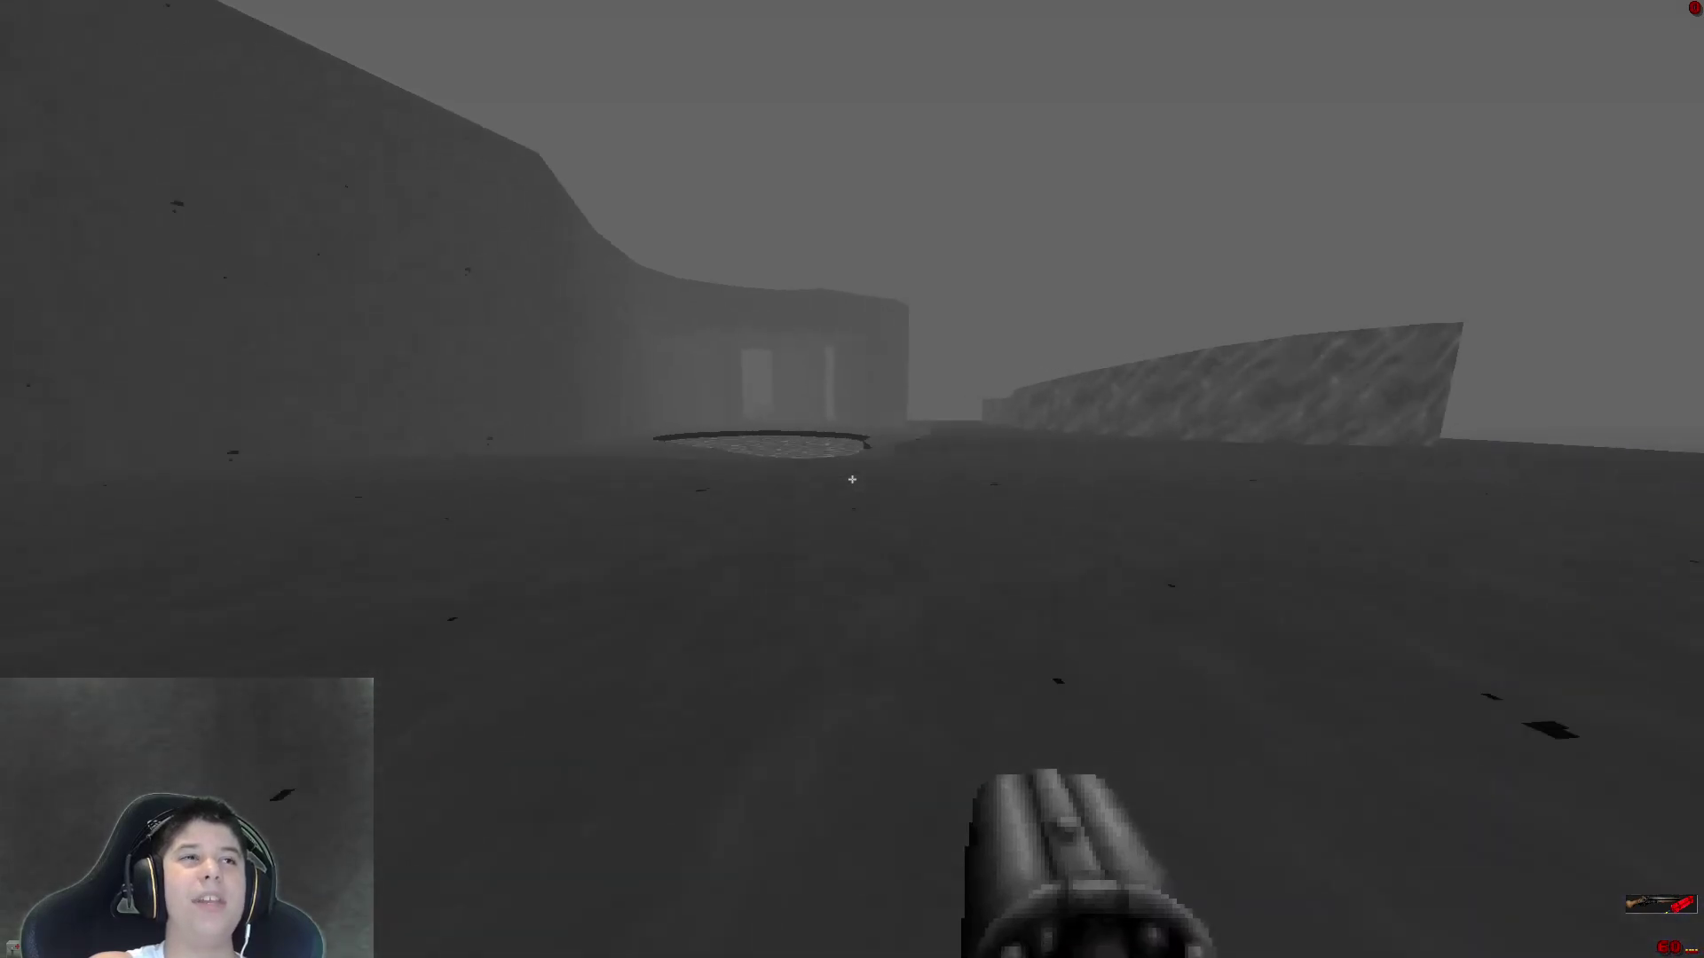
key(w)
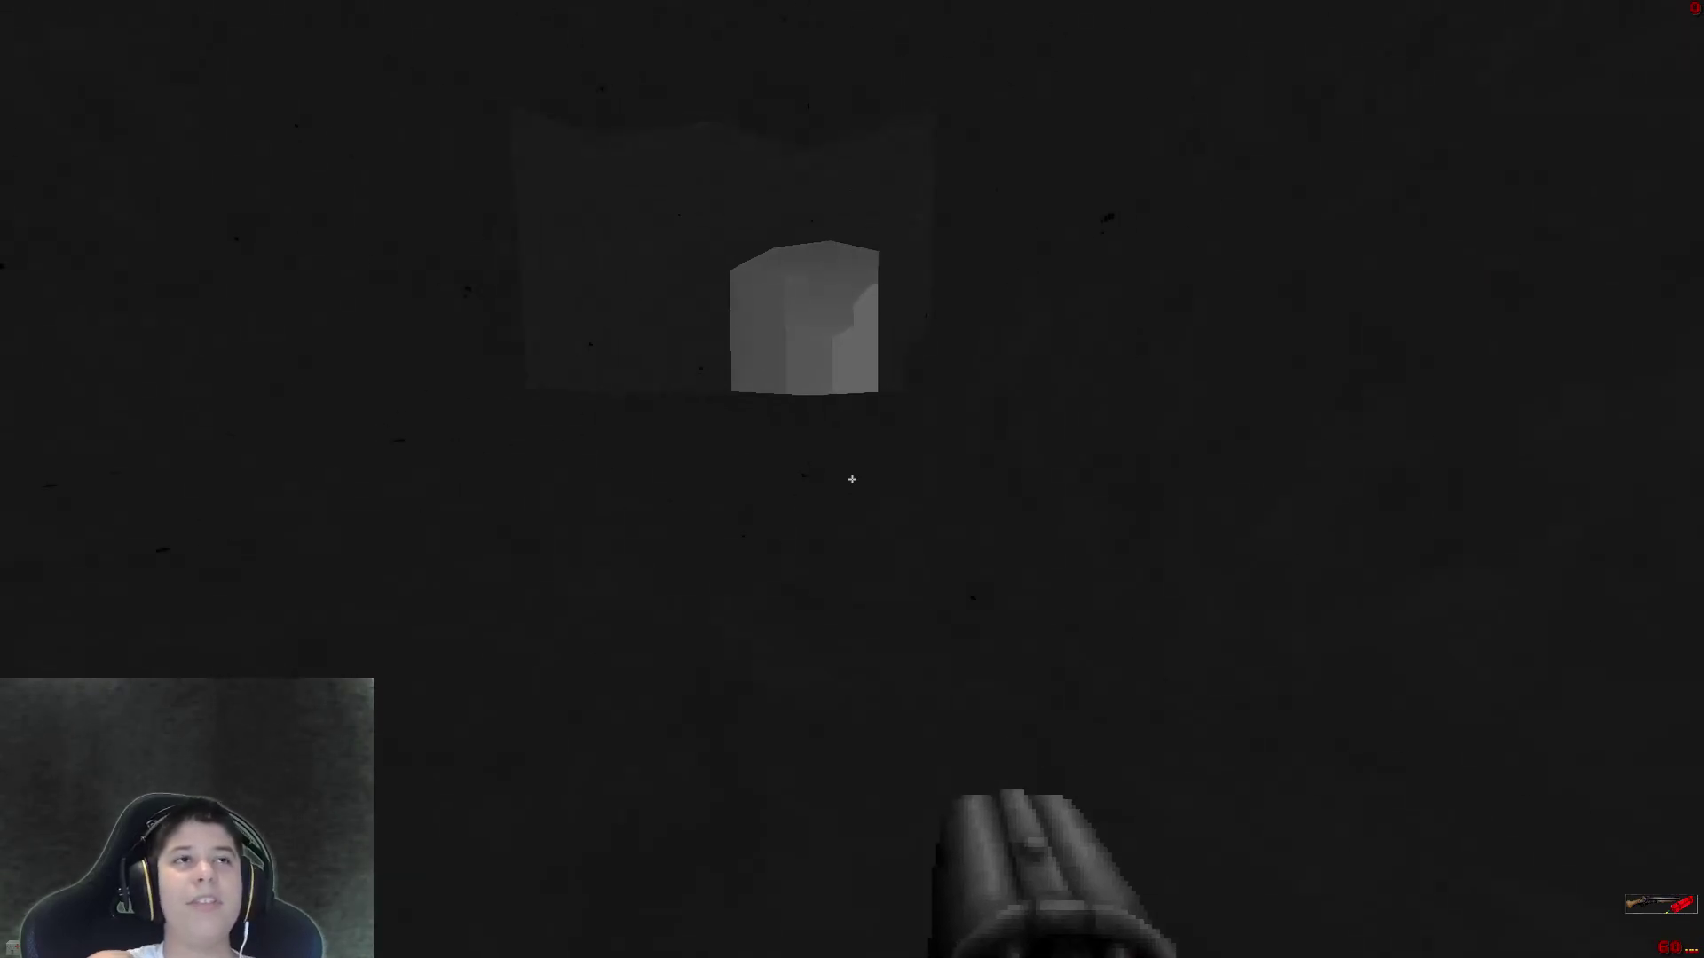
key(w)
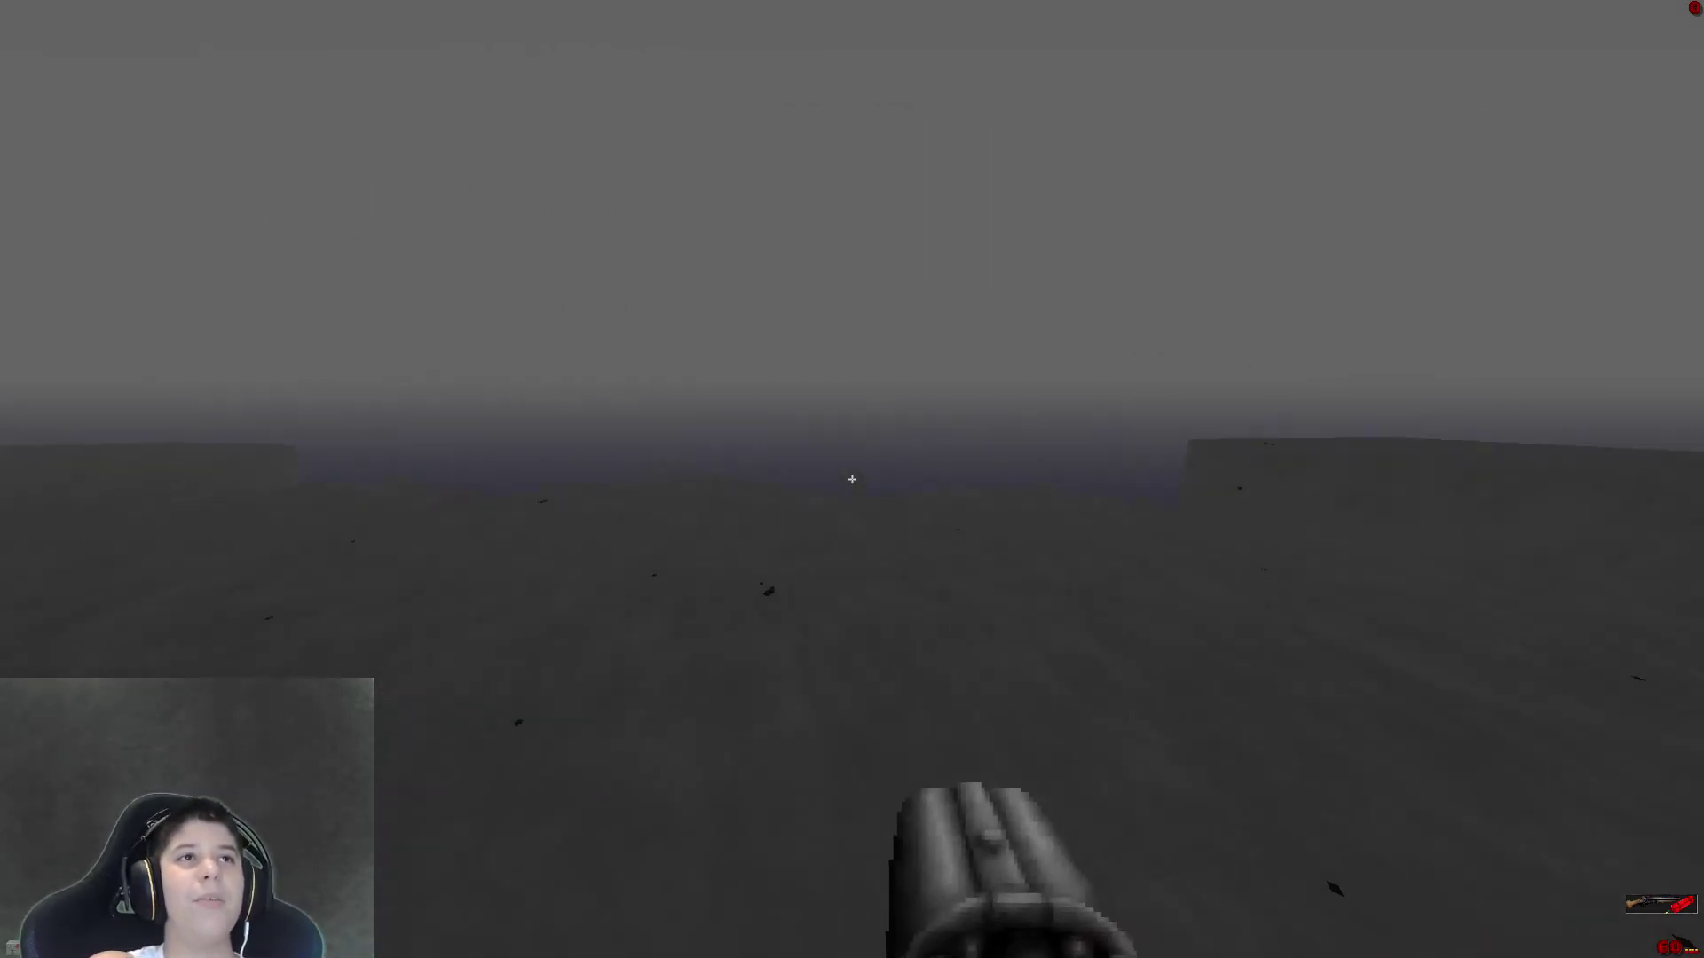
key(w)
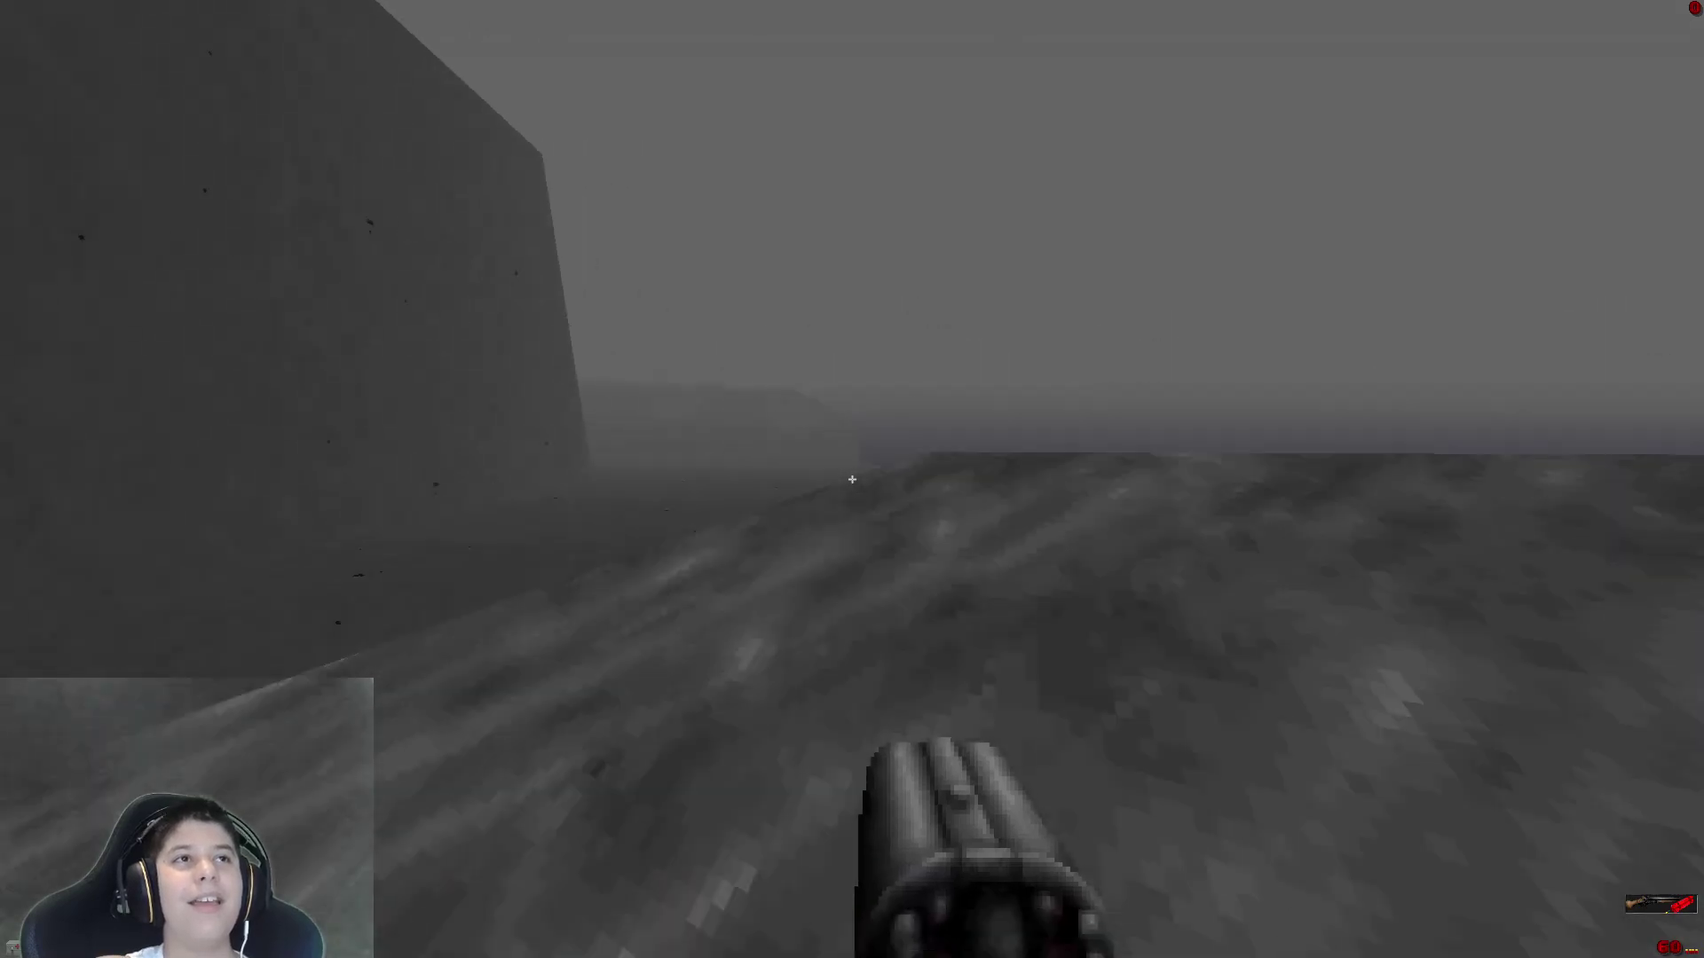
key(w)
Summon a giant face monster from the console and shoot it apart.
key(grave)
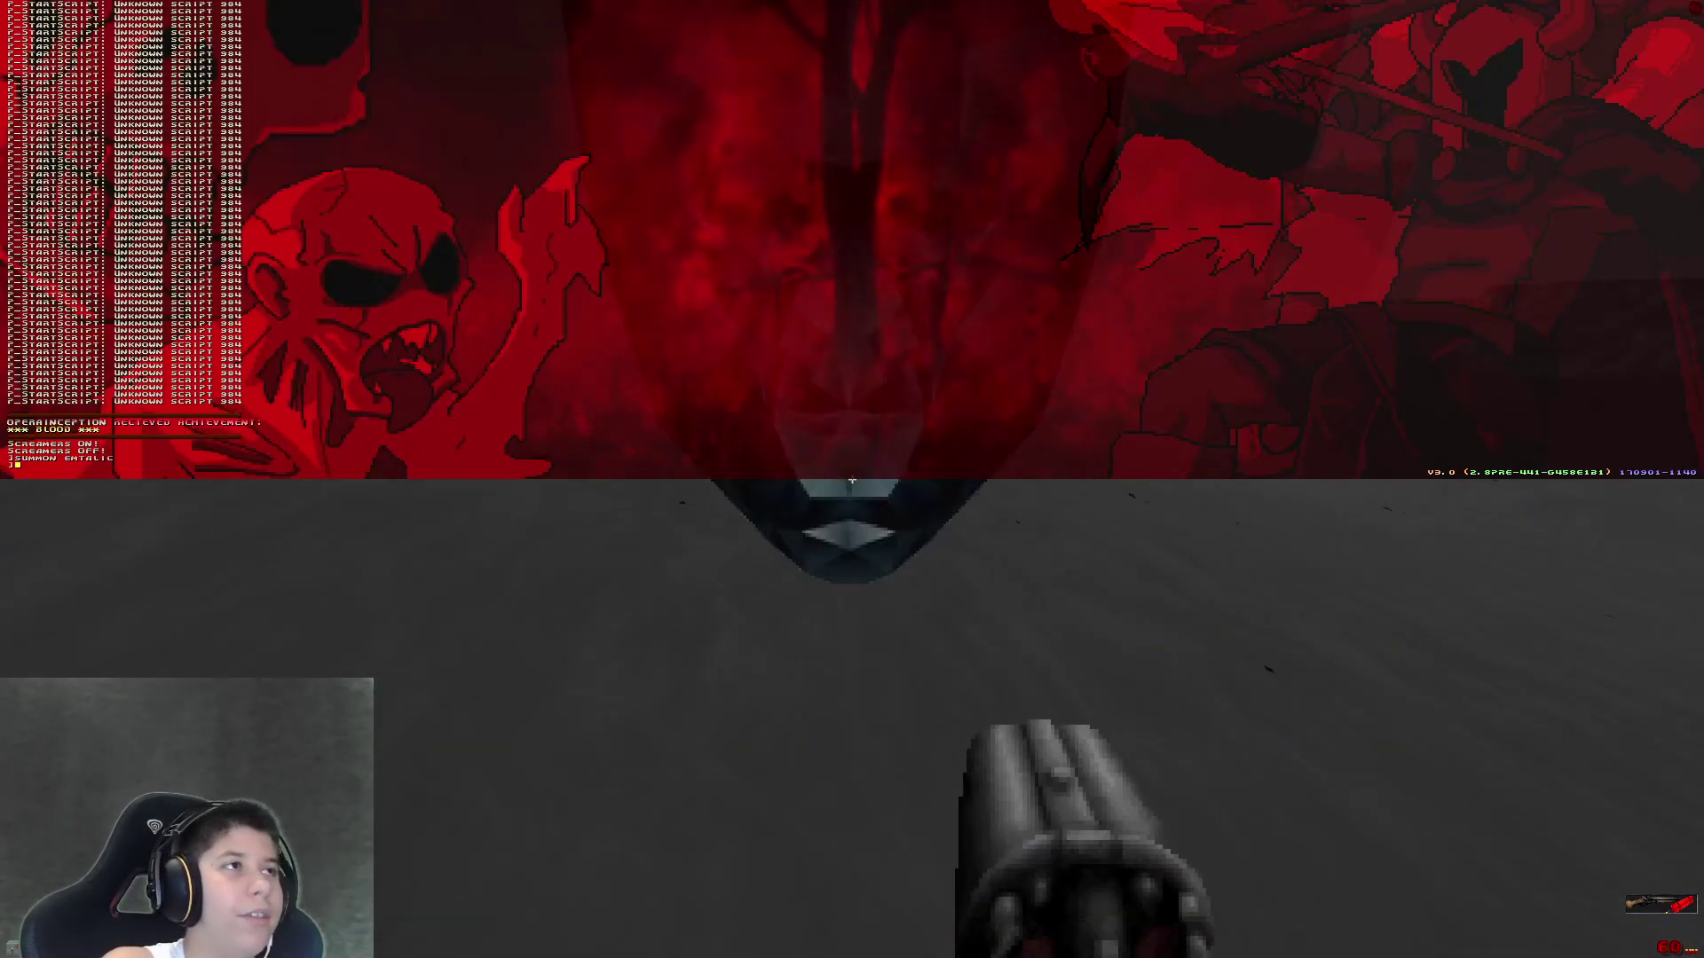
key(grave)
click(852, 480)
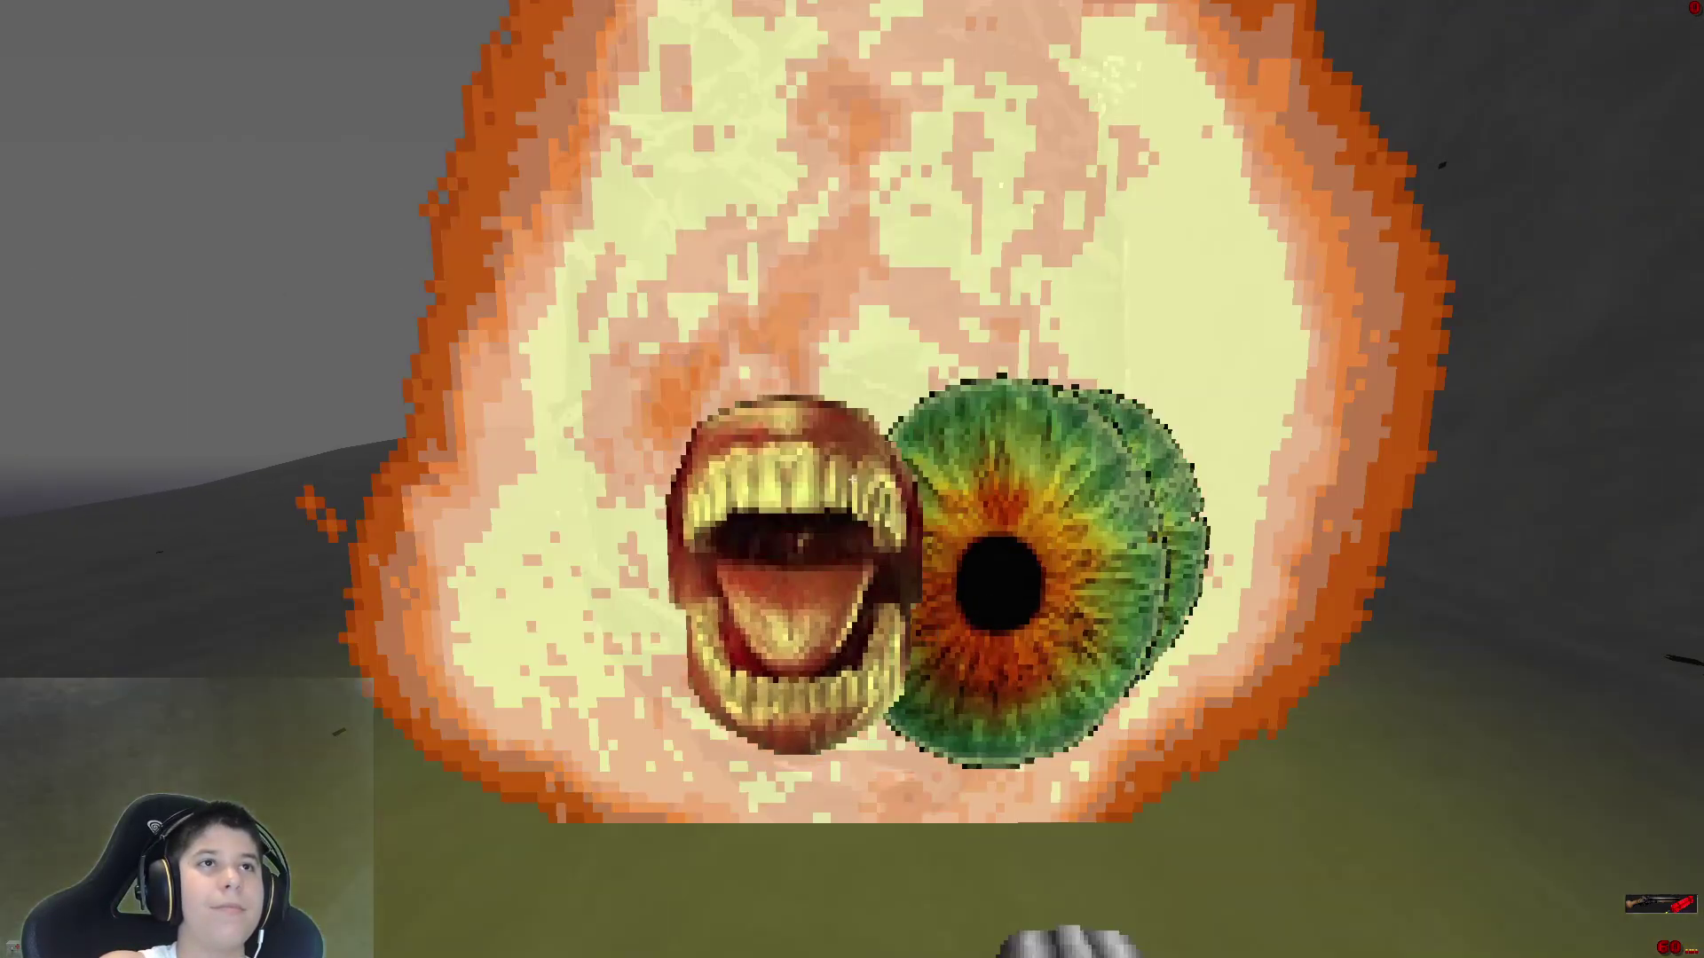
Summon a troll face via the console and keep firing the chaingun at it.
key(4)
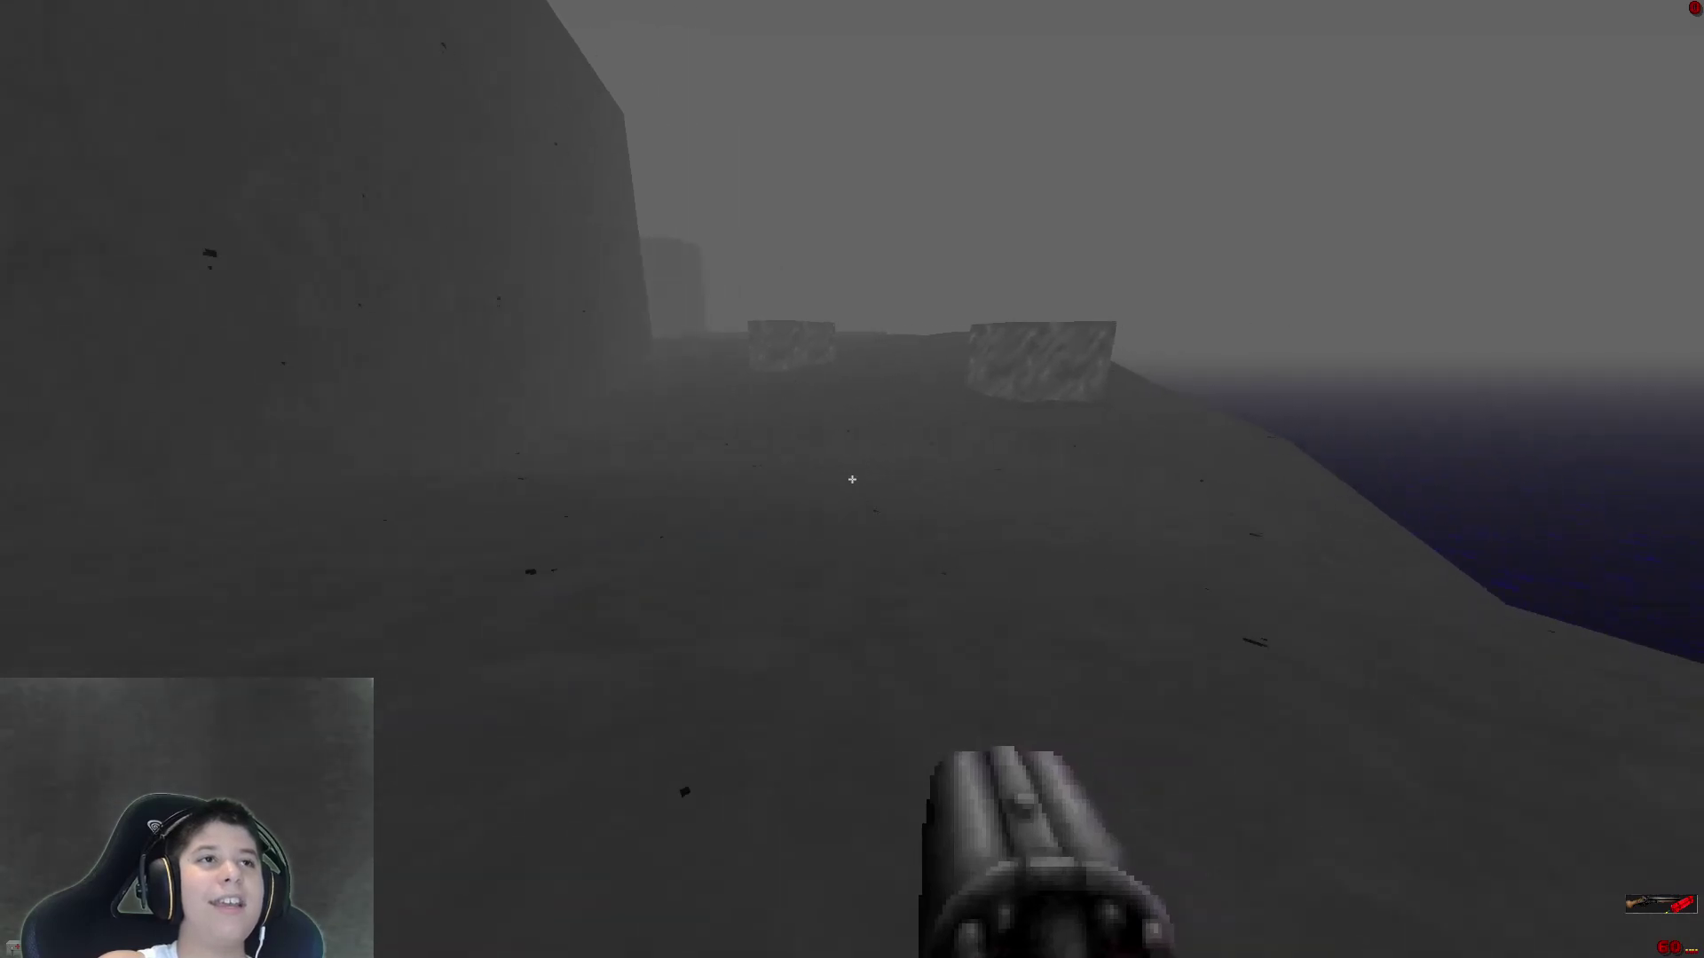
key(grave)
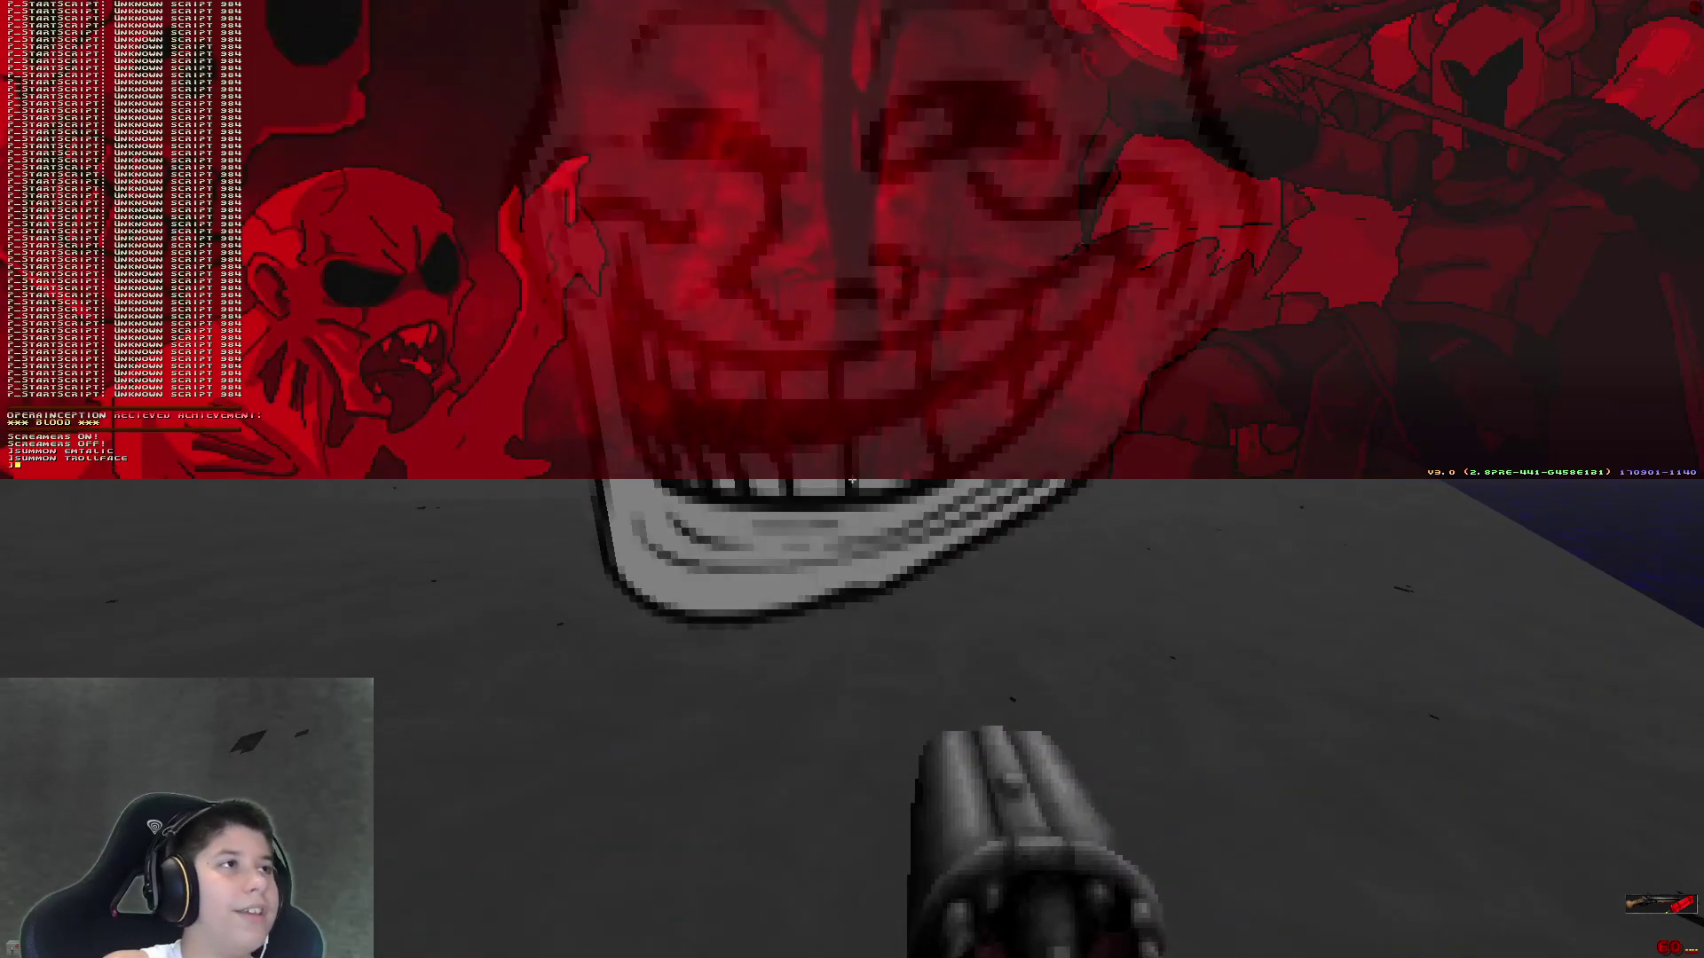
key(grave)
click(852, 480)
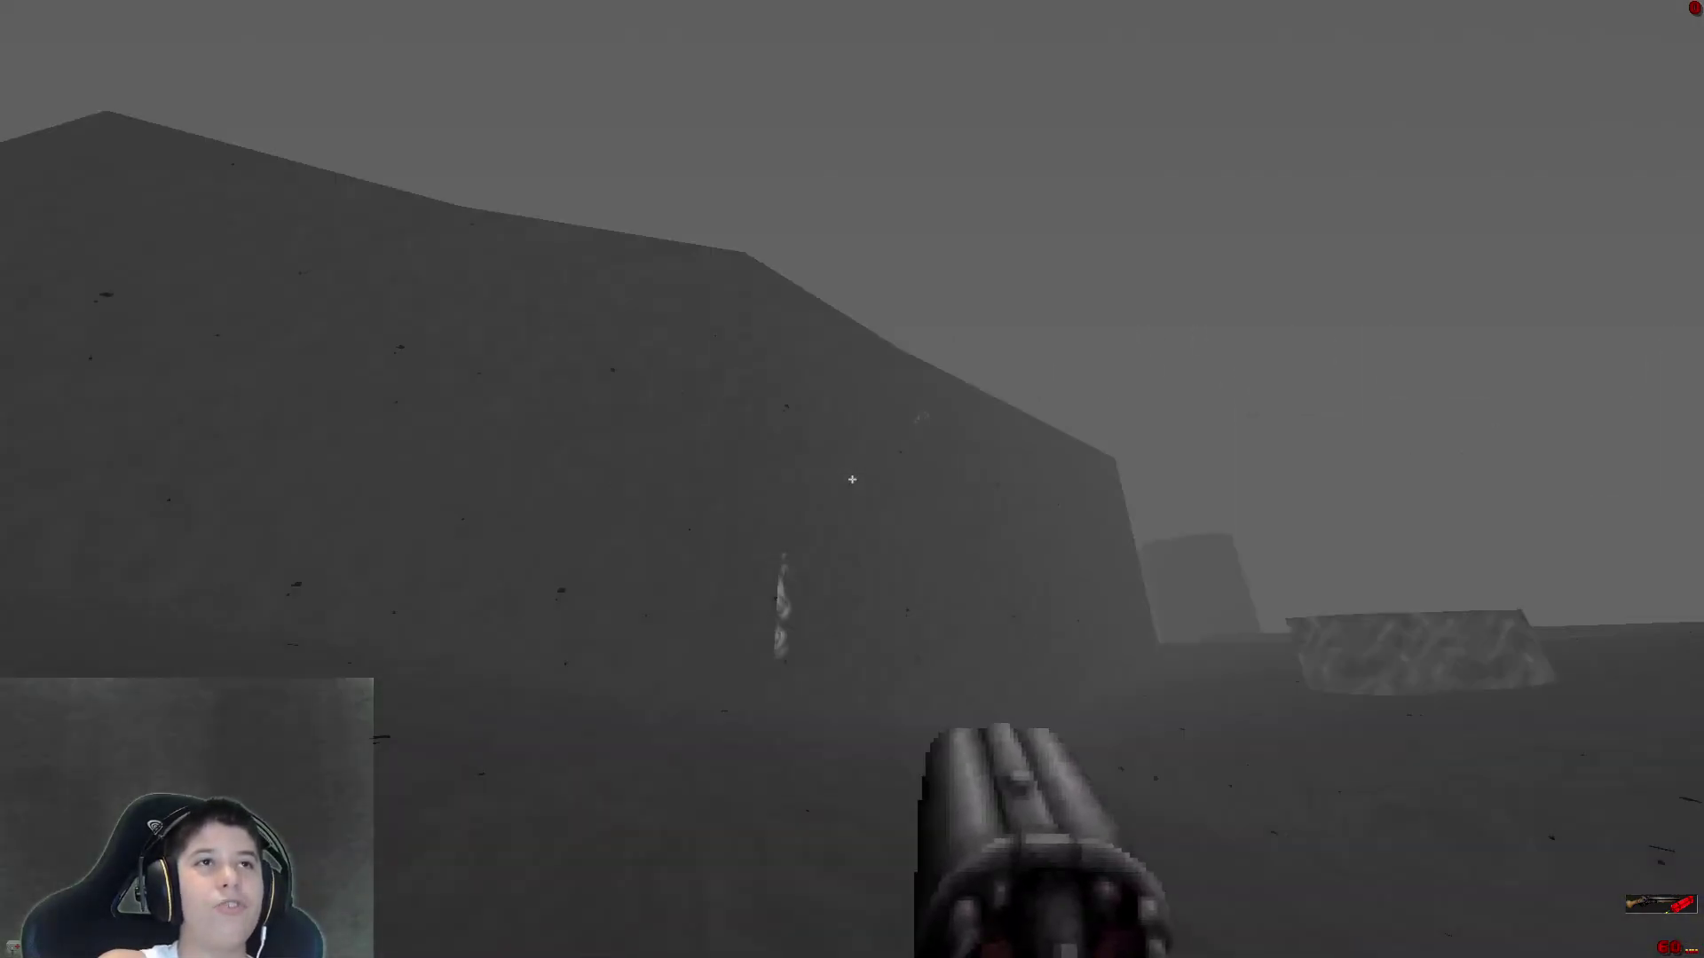
click(852, 479)
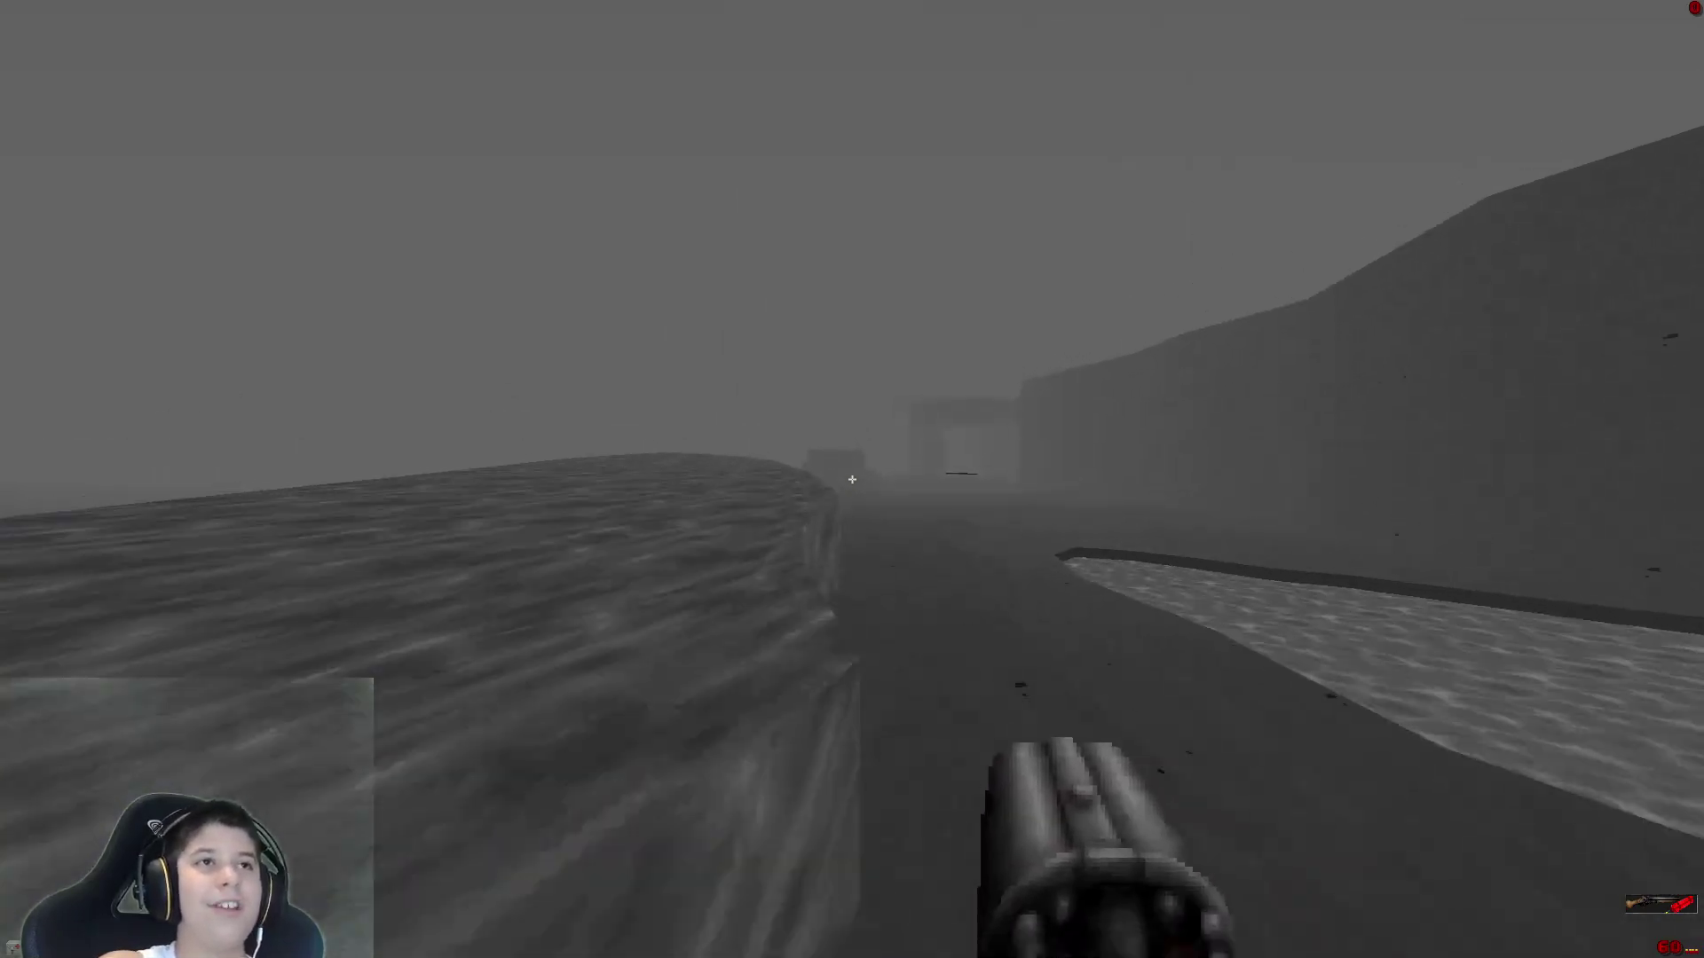
key(w)
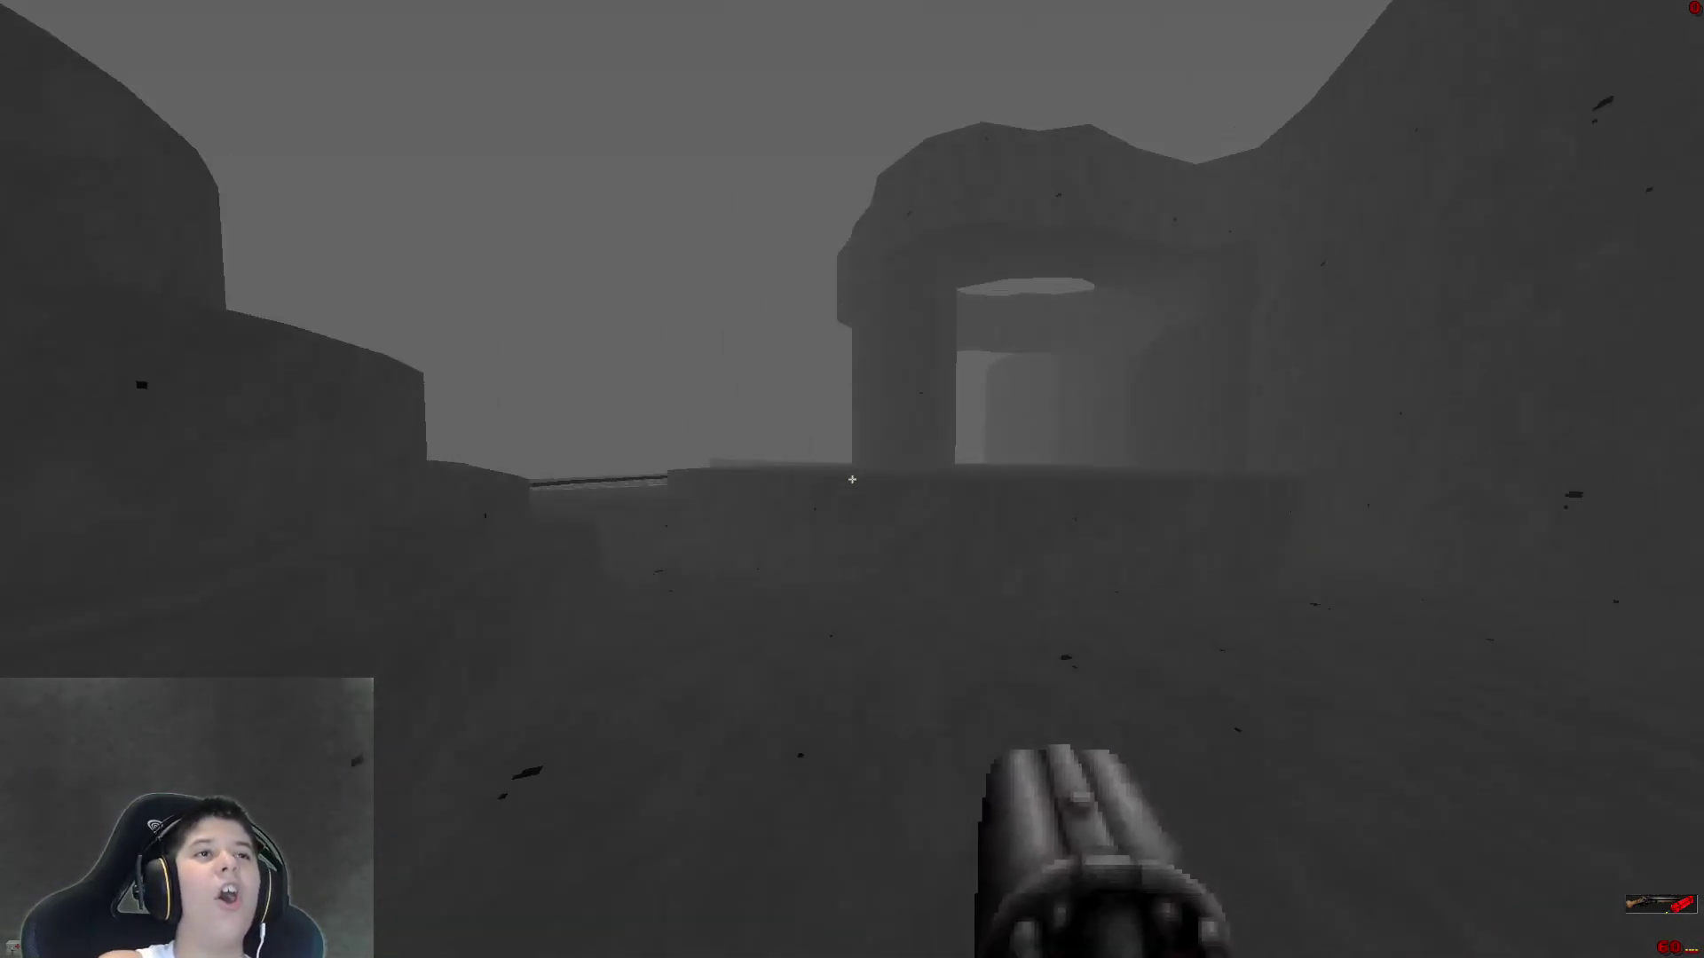
Run forward in chasecam view, return to first person, and walk away from the ladder.
key(c)
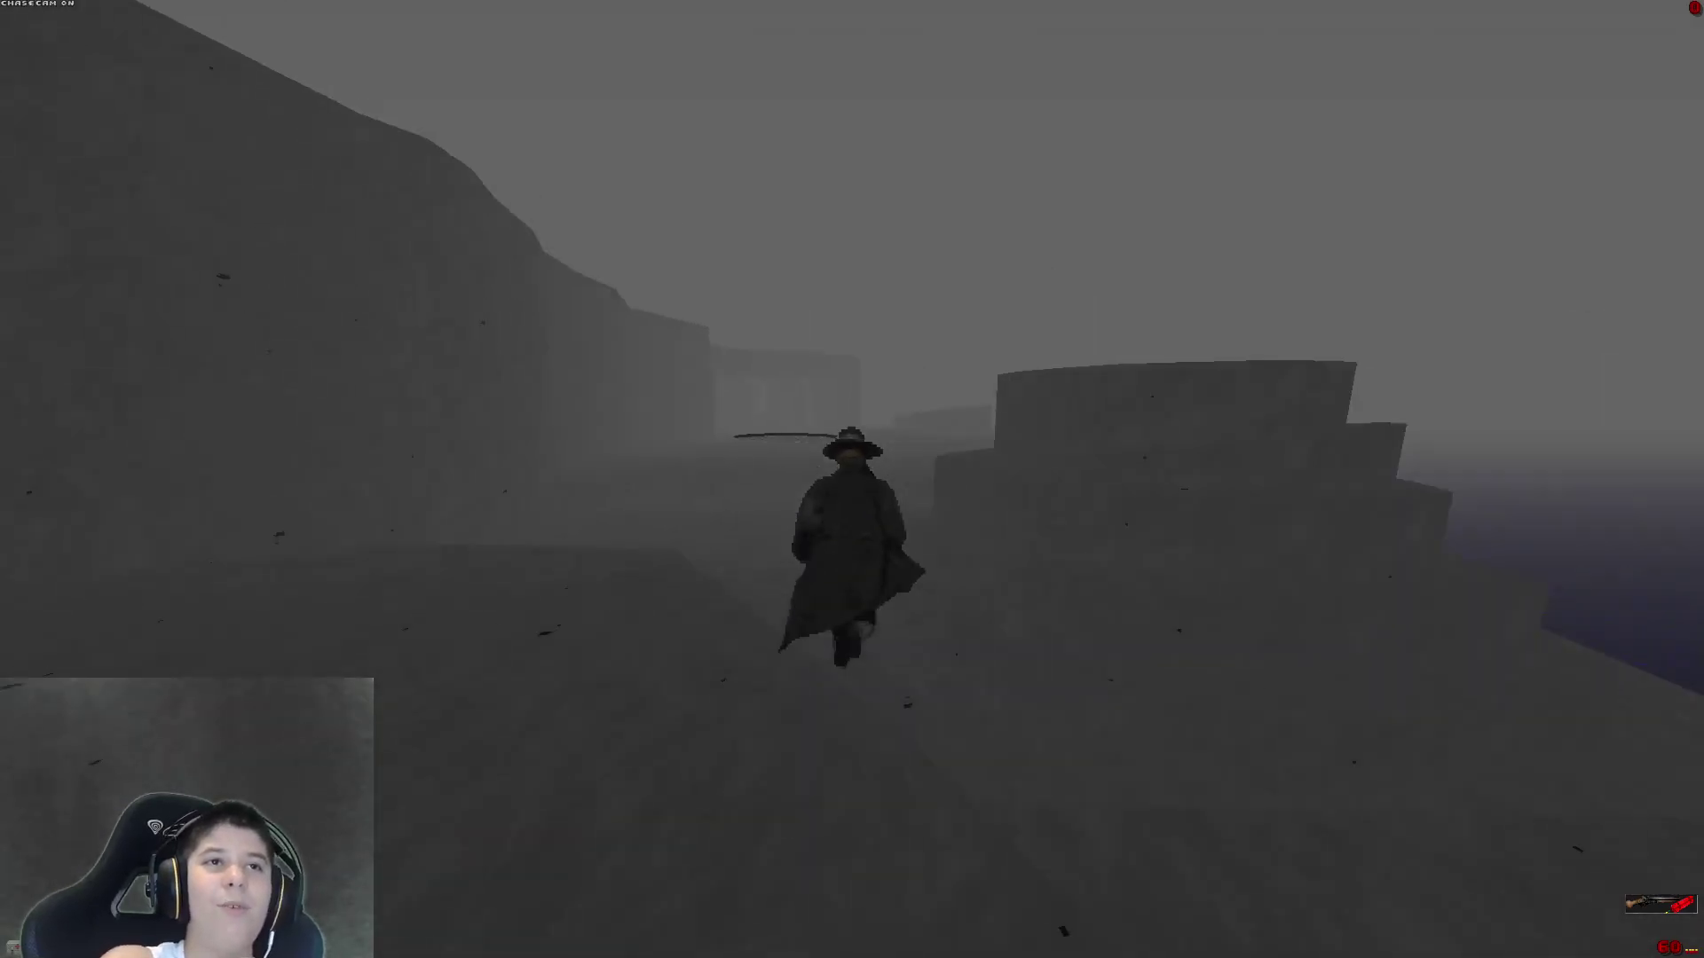
key(w)
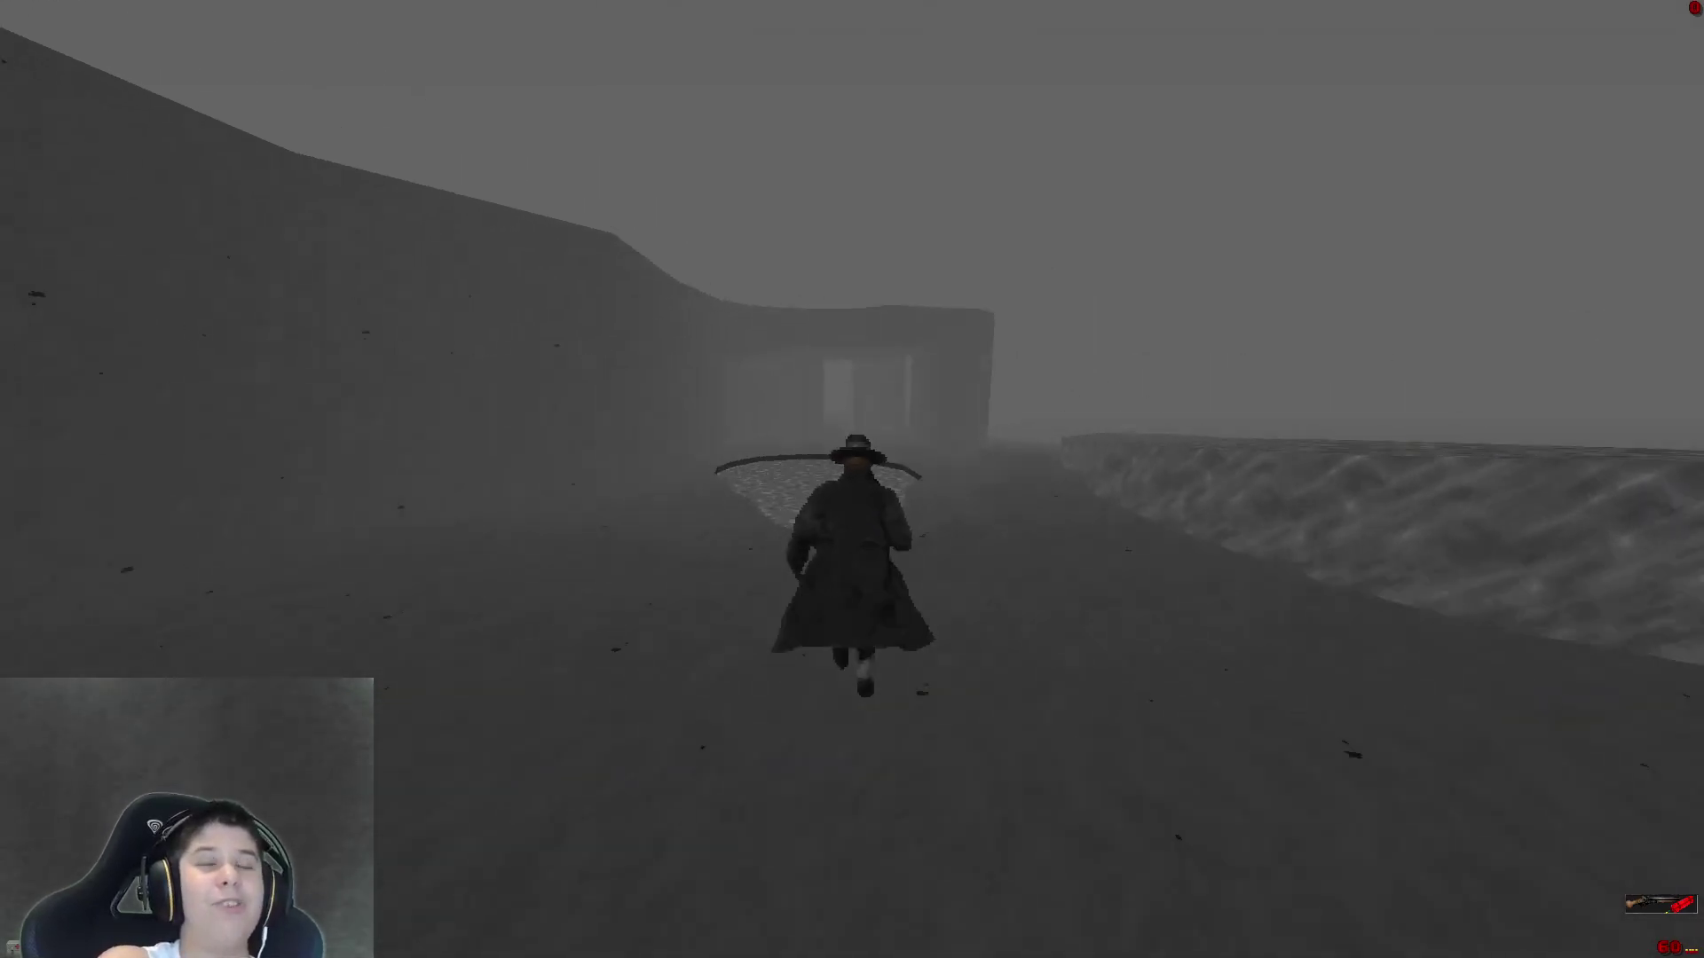
key(c)
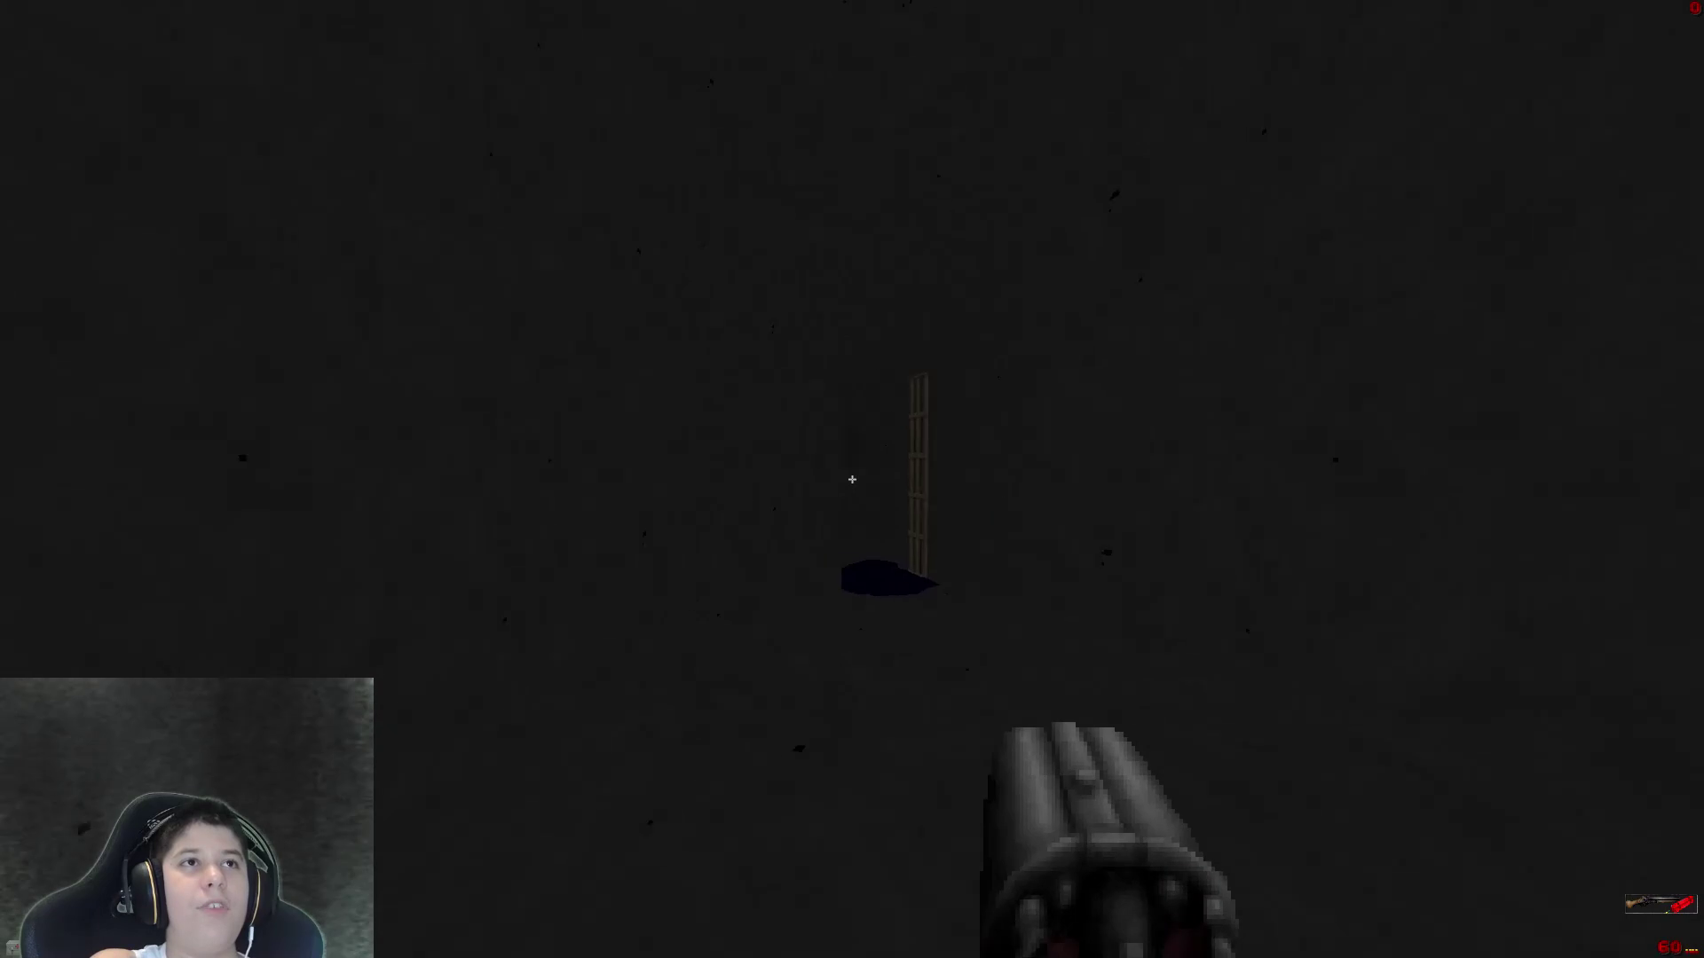
key(w)
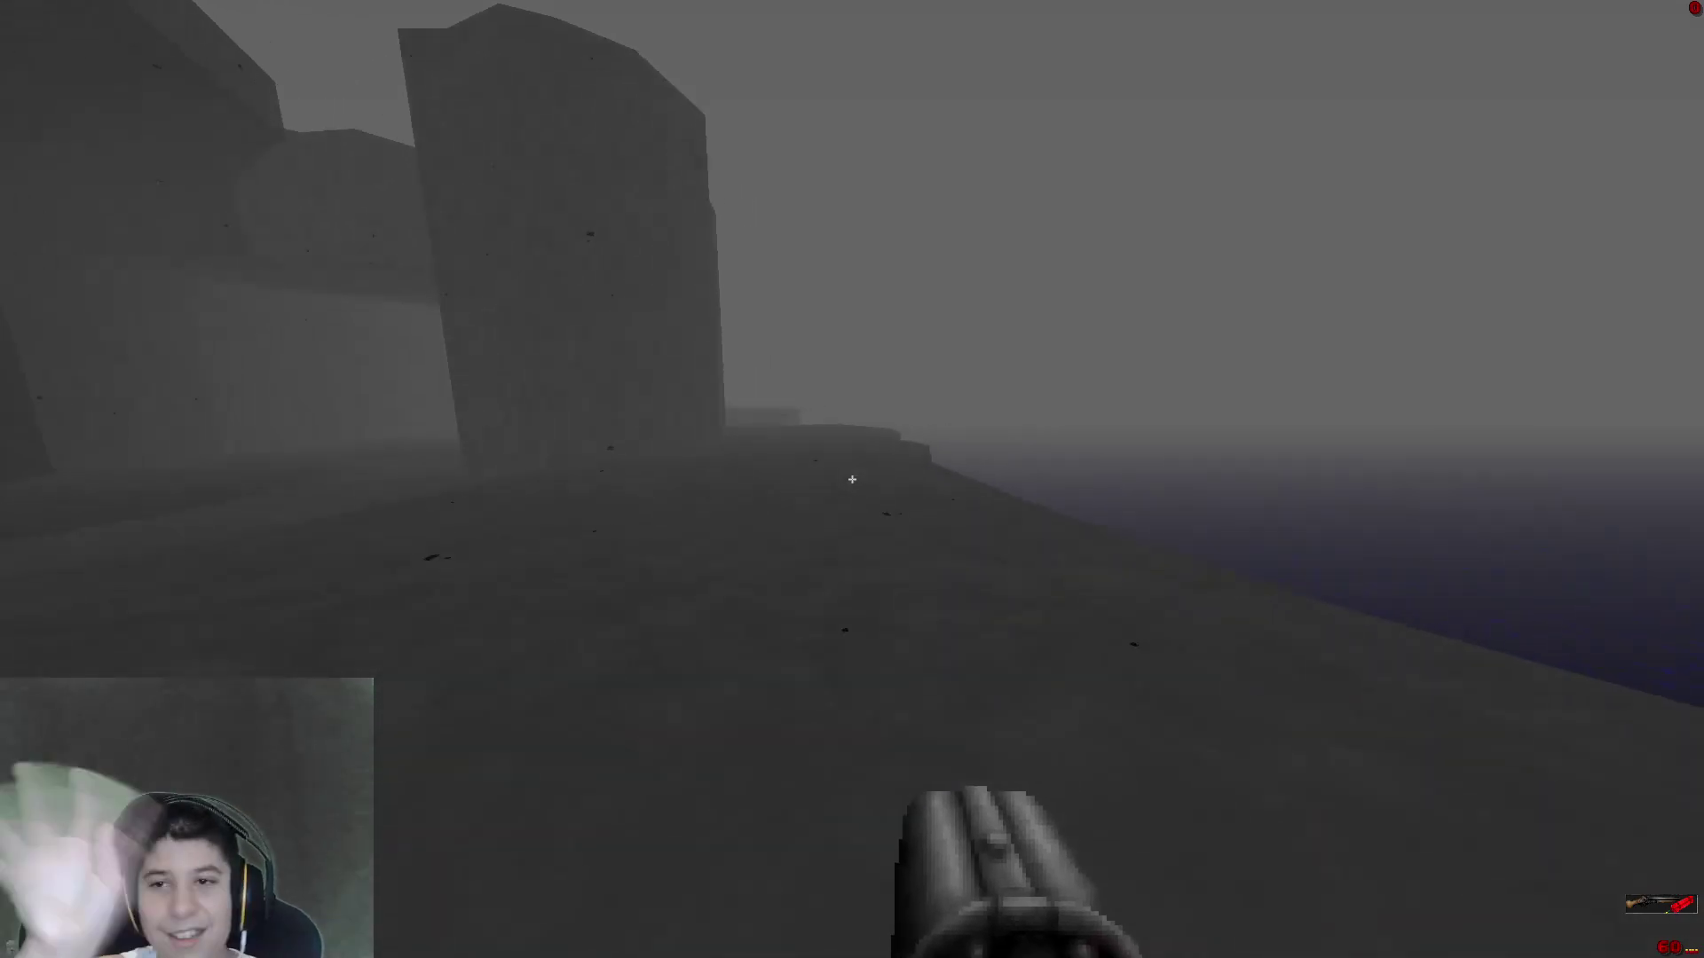
Skirt the cliff edge, pass the stepped pillar and rock wall, and cross the ridge to the round pit.
key(w)
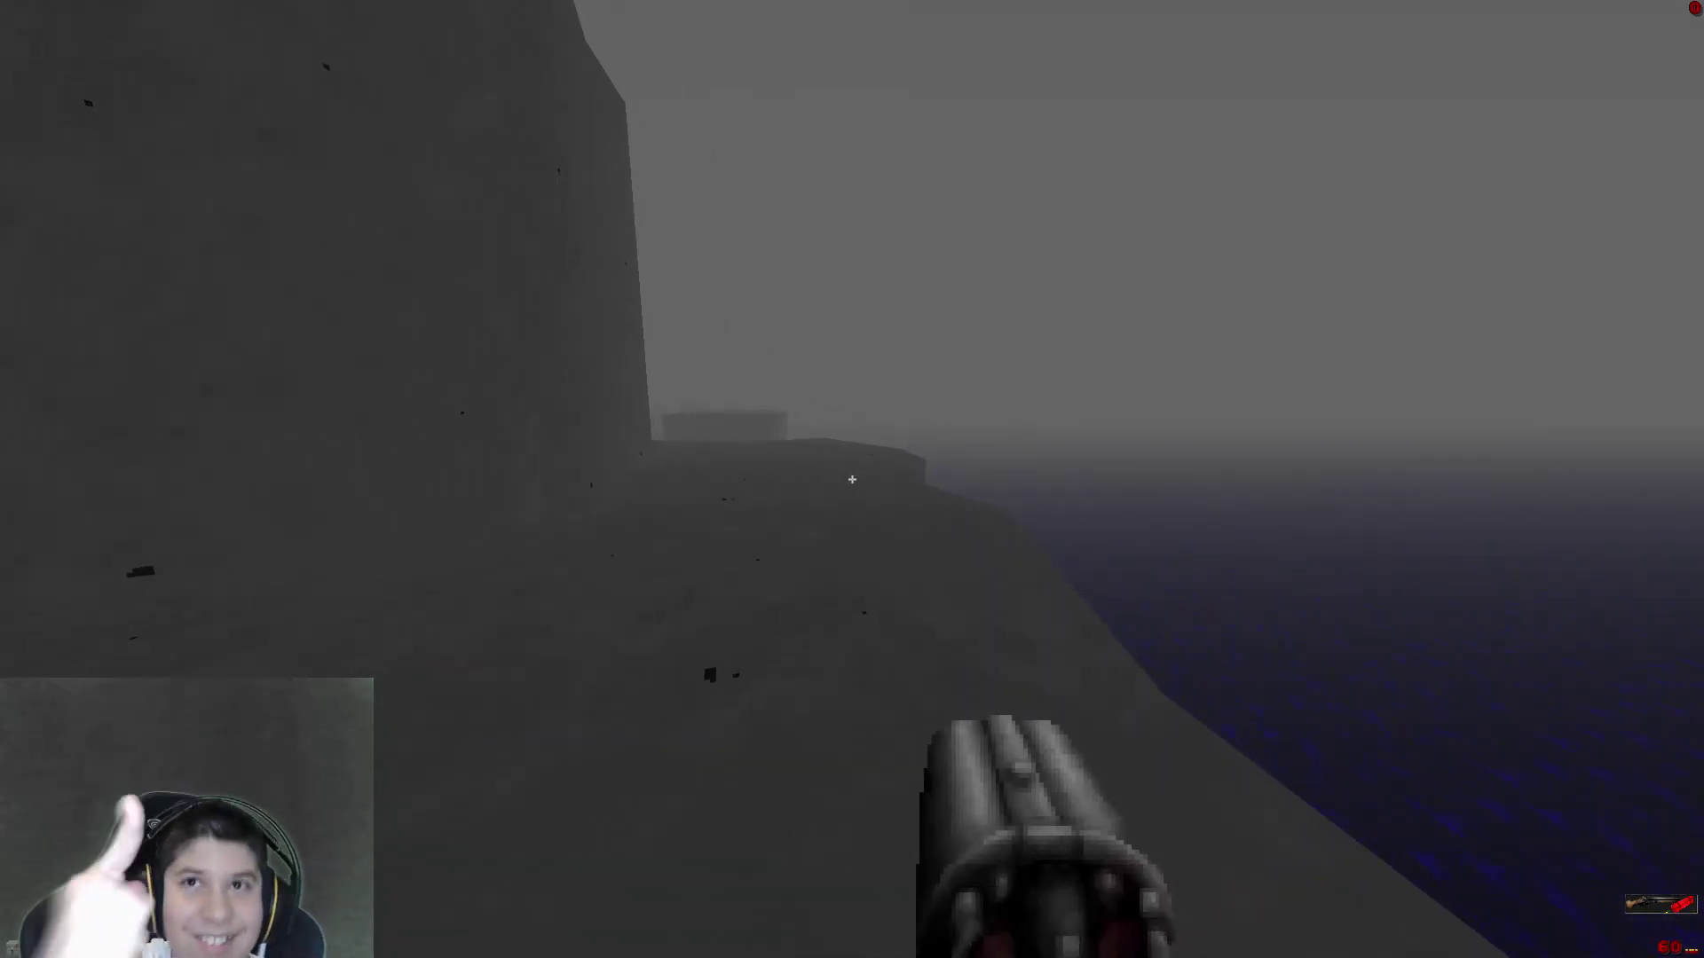
key(w)
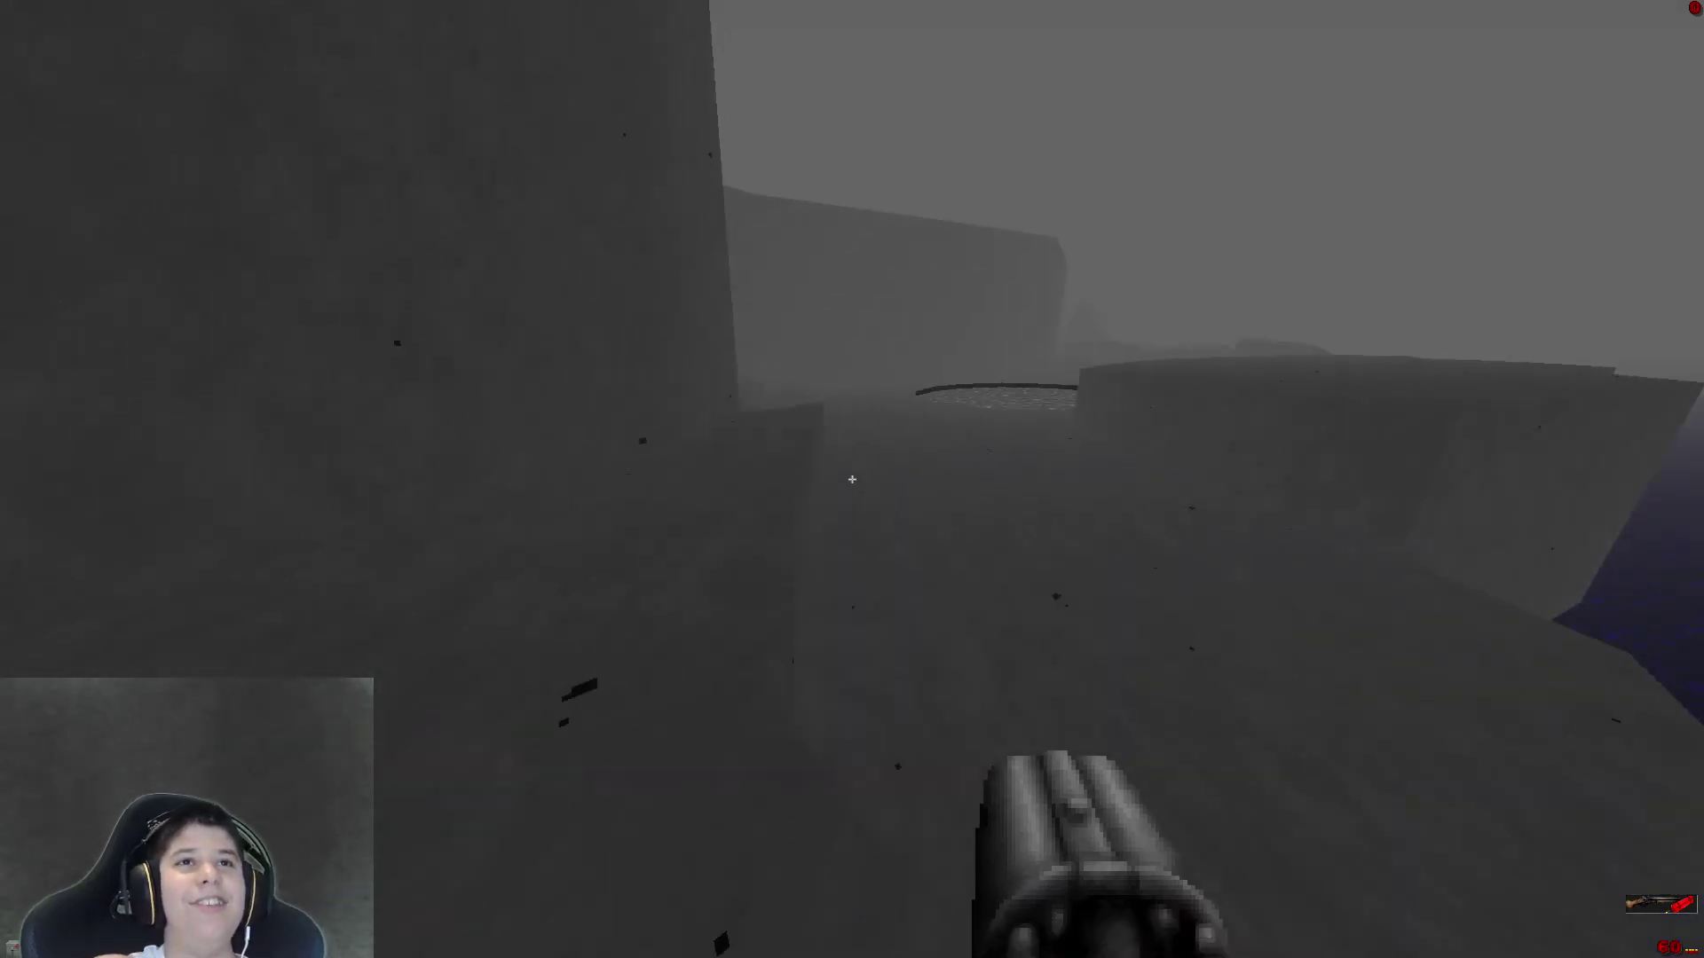
key(w)
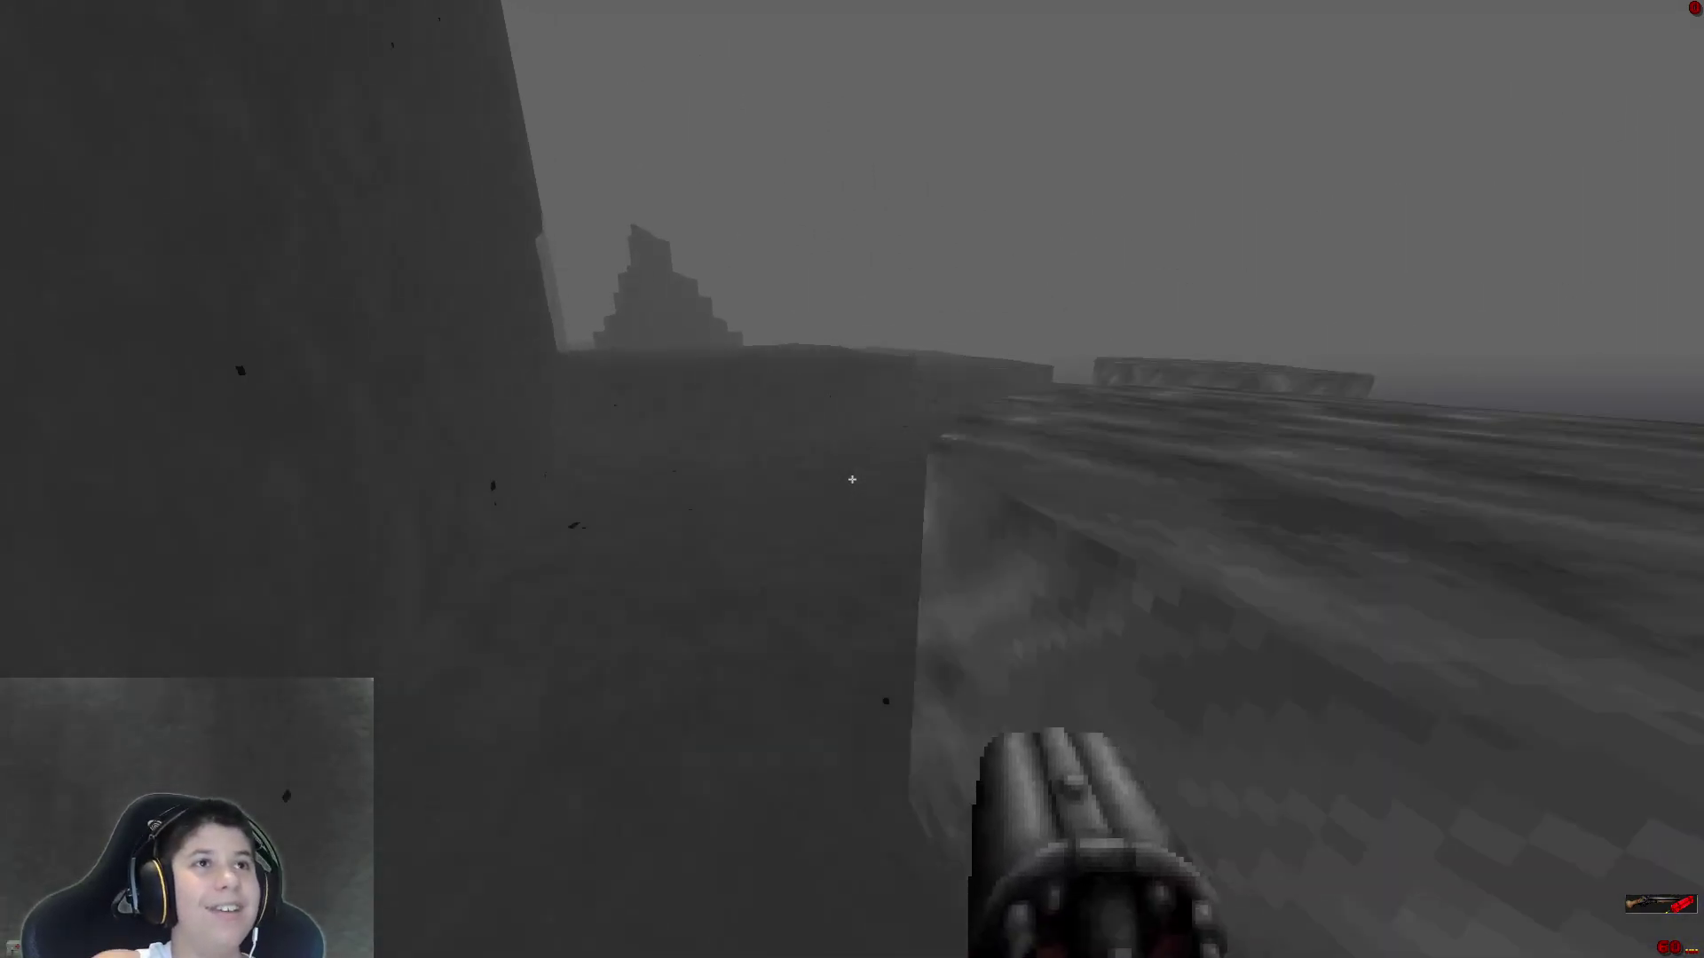
key(w)
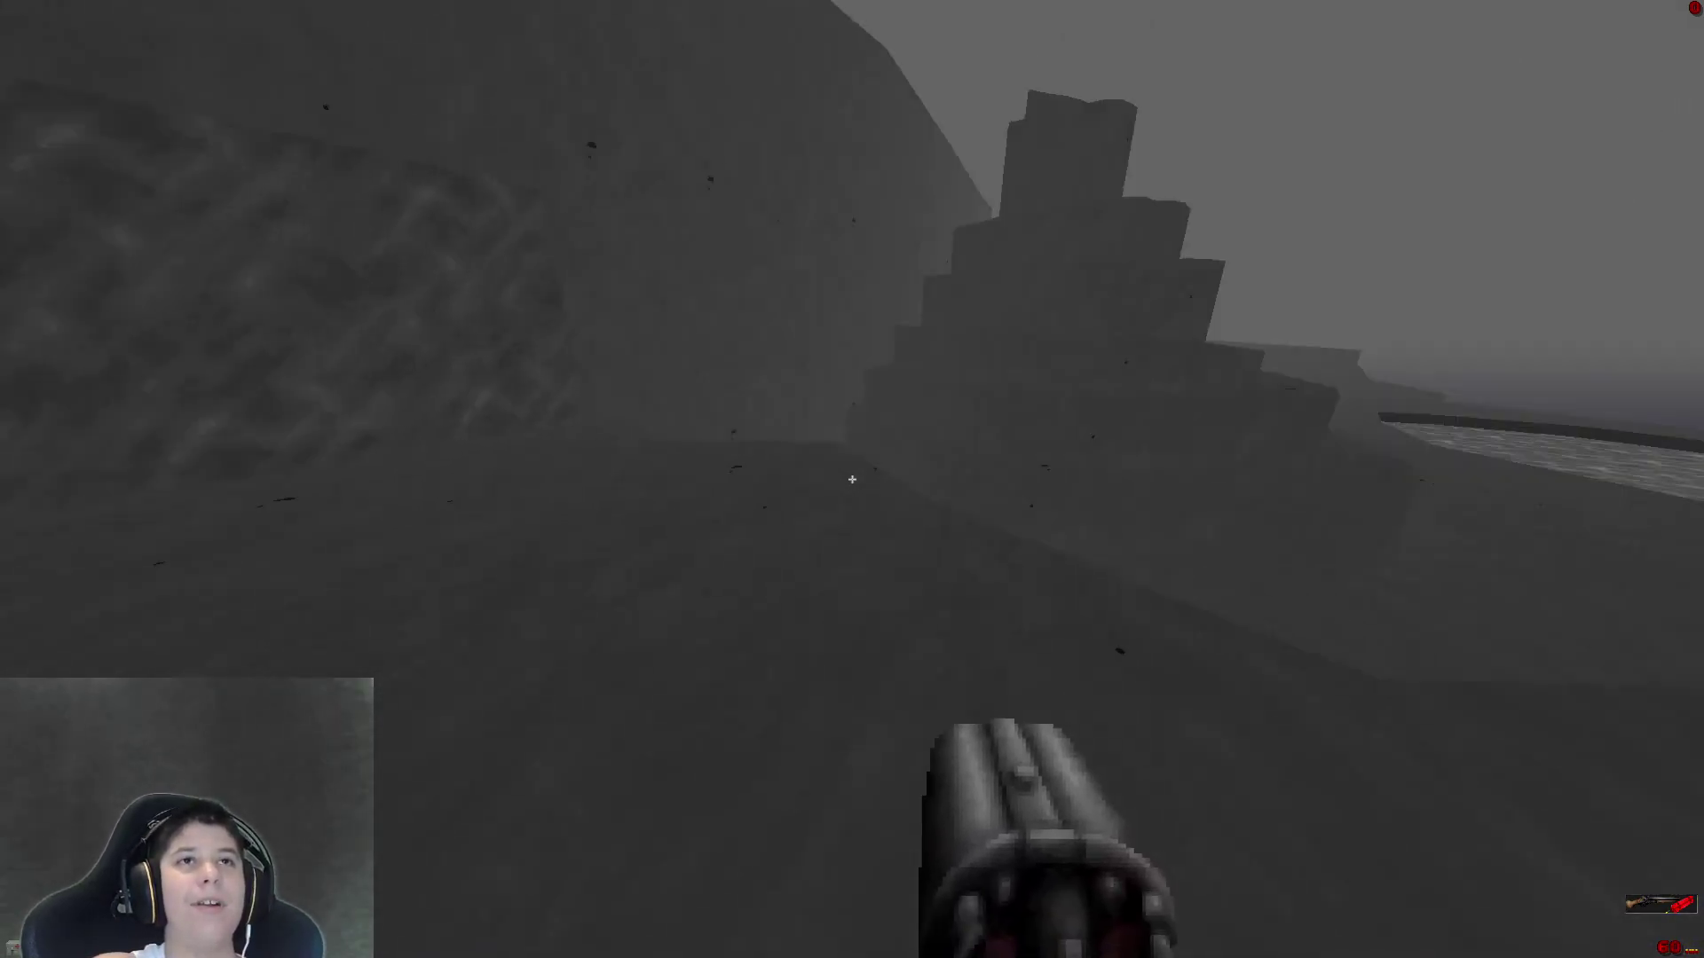
key(w)
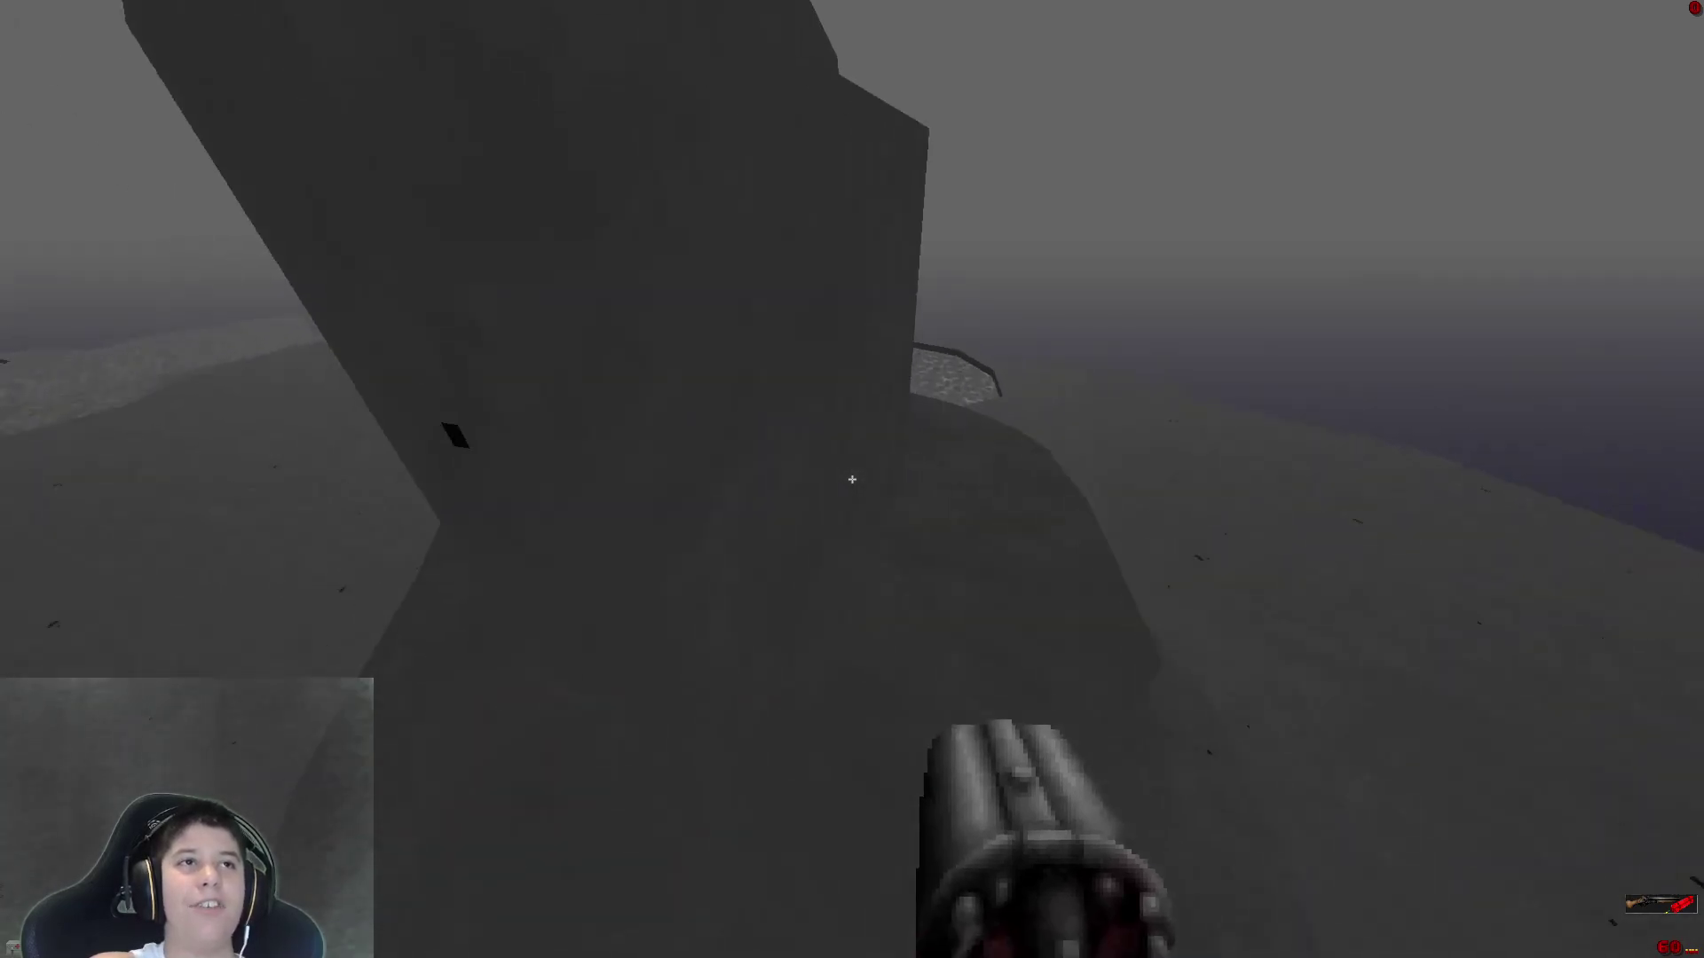
key(w)
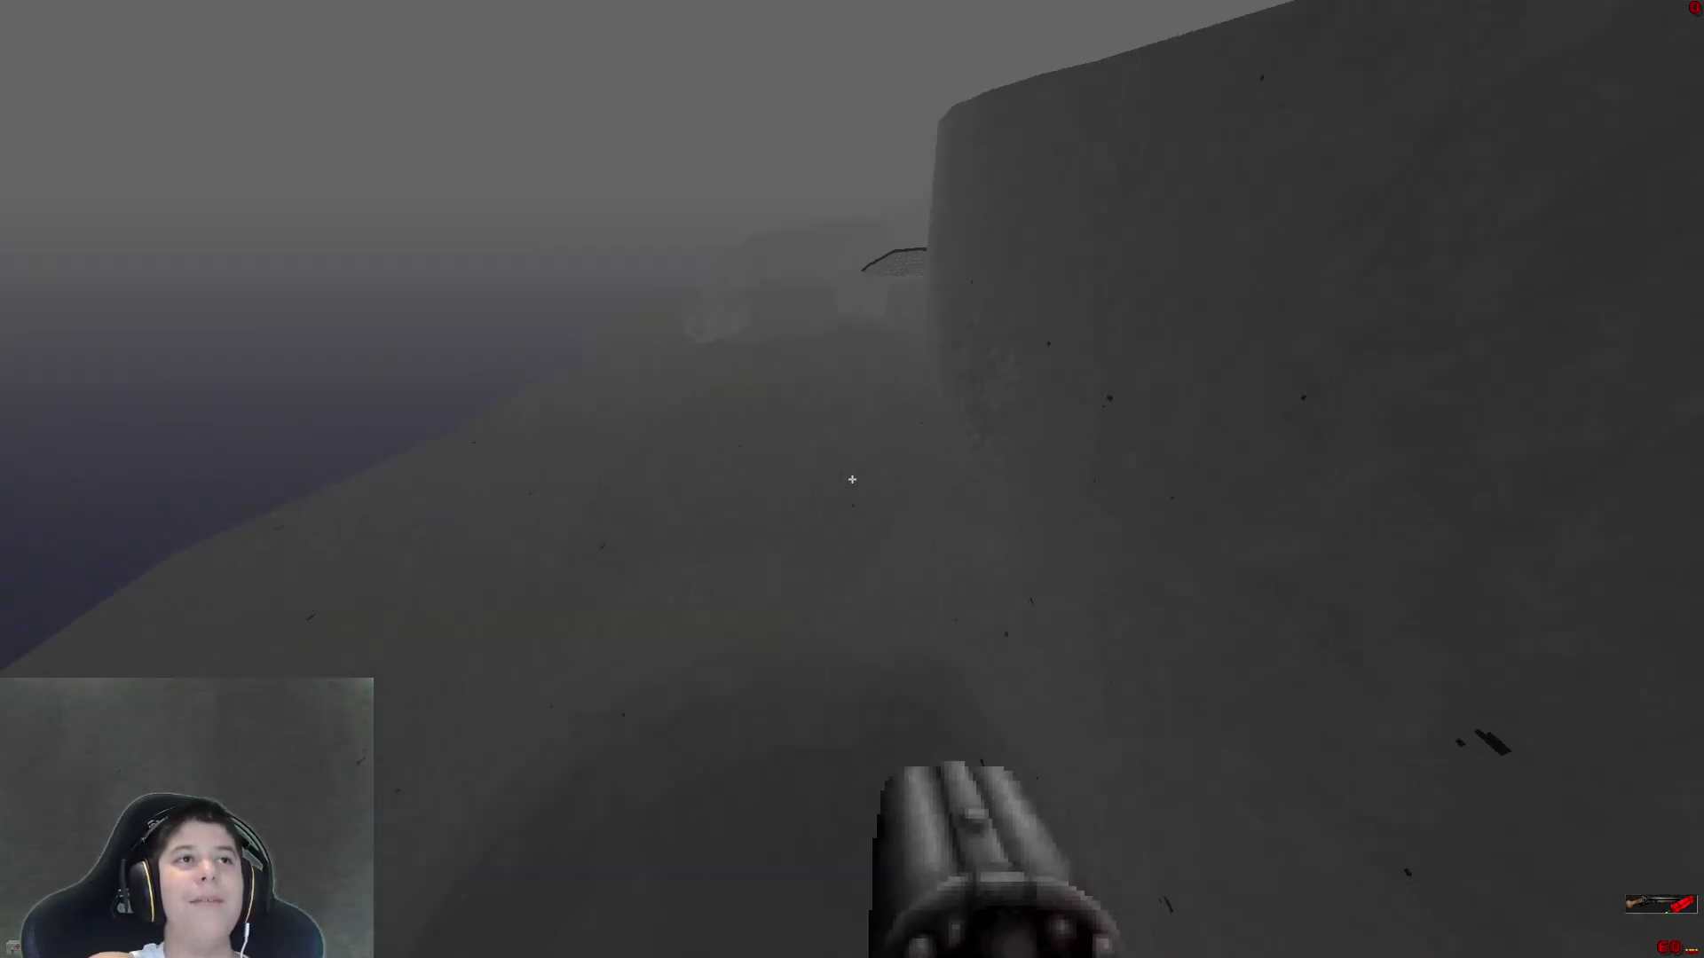
key(w)
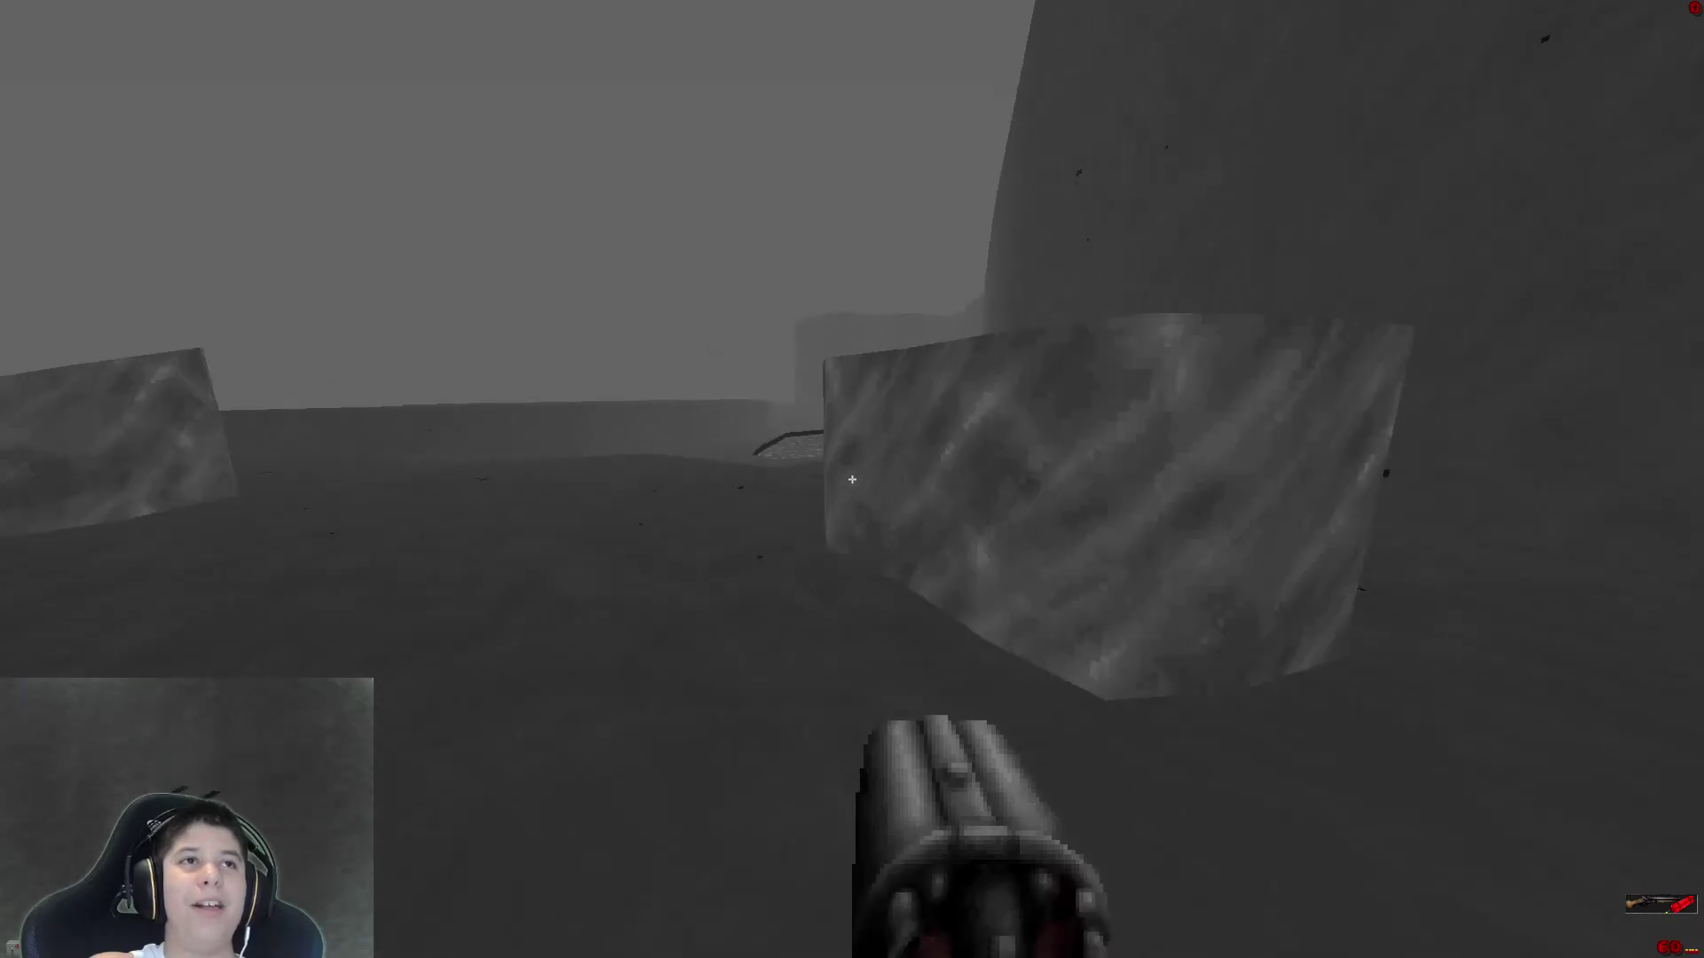